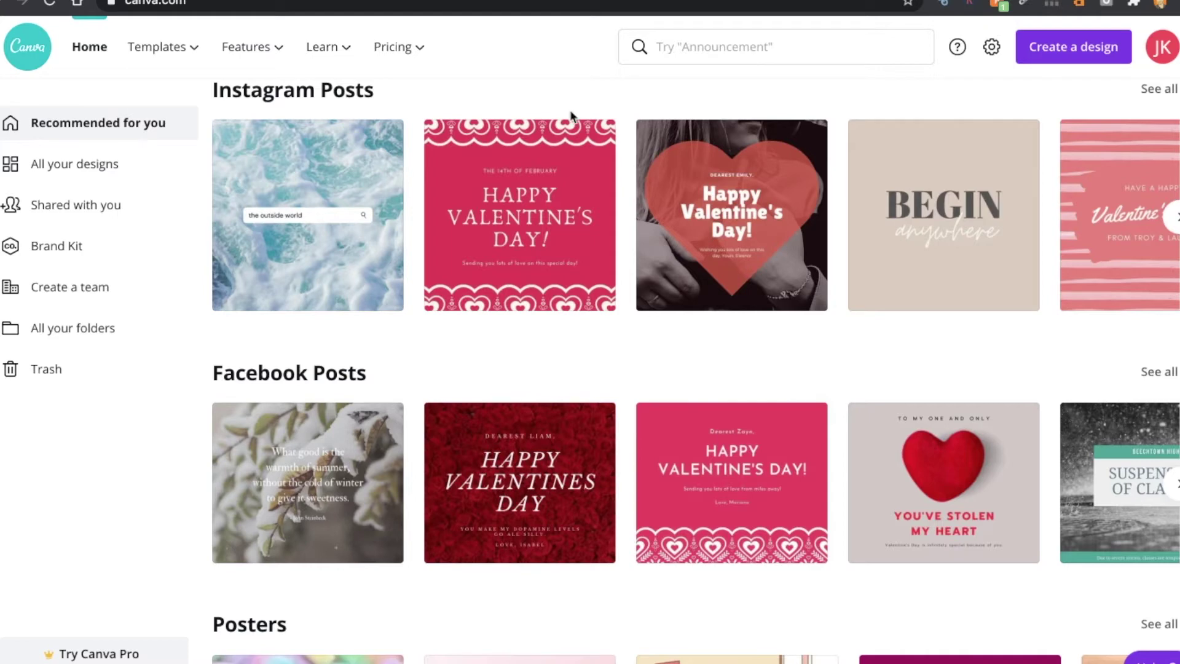
- Find the YouTube Thumbnail templates and create a blank YouTube thumbnail design
mouse_move(166, 50)
click(709, 44)
text(yo)
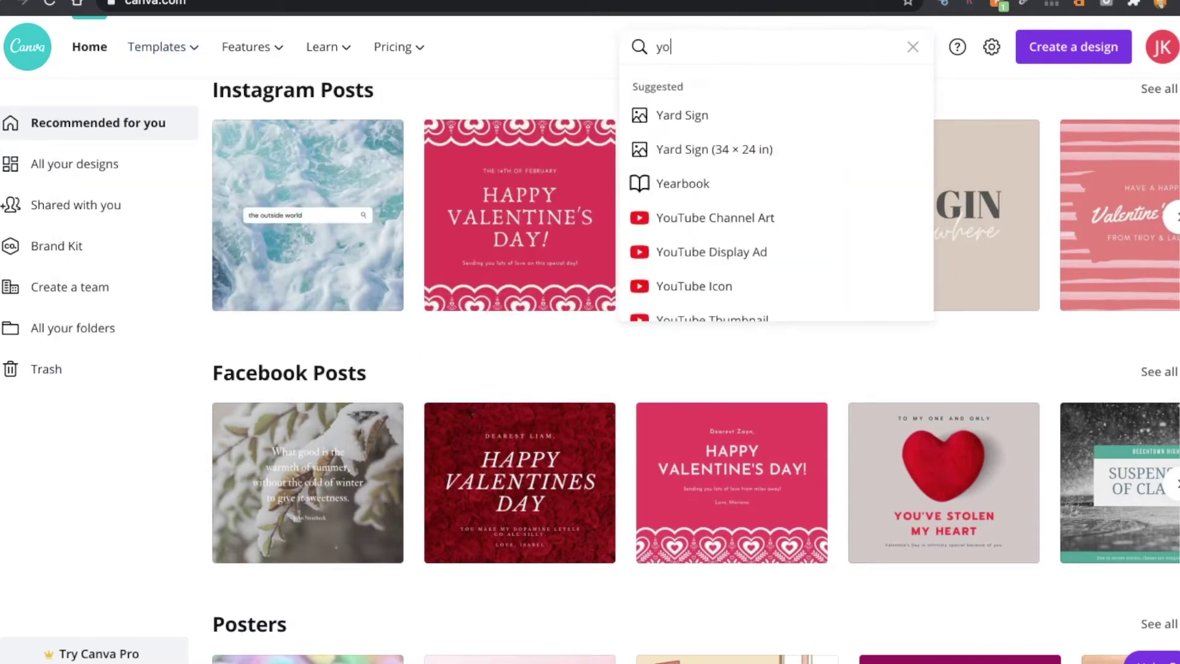
click(736, 218)
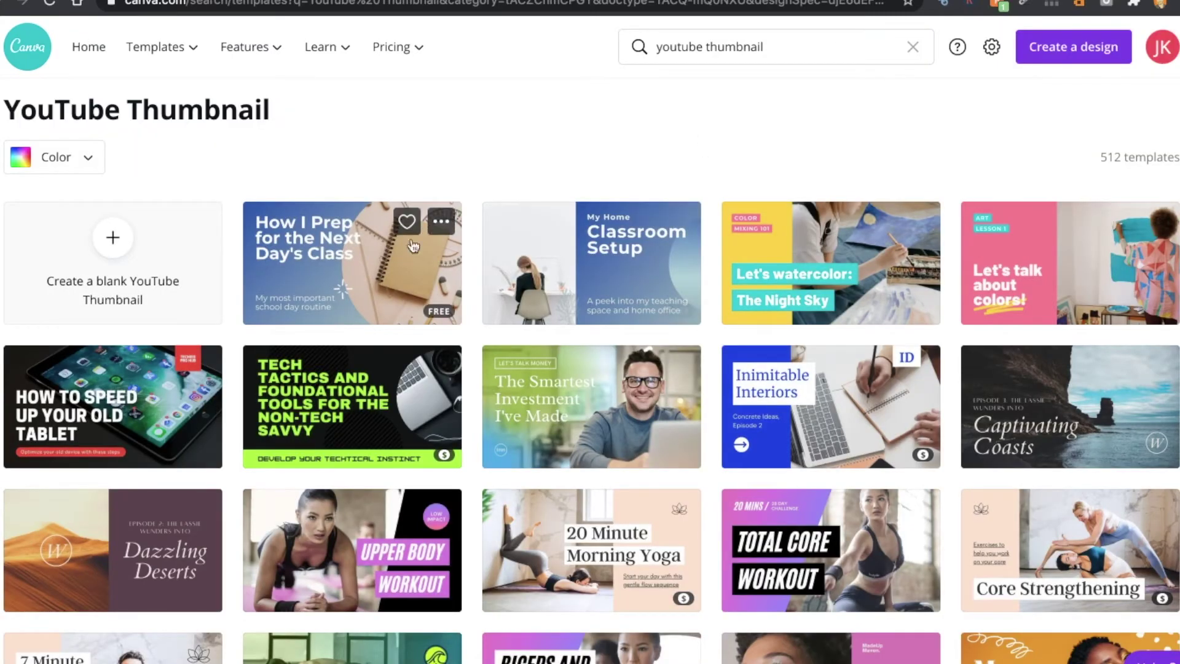
scroll(952, 570, down, 4)
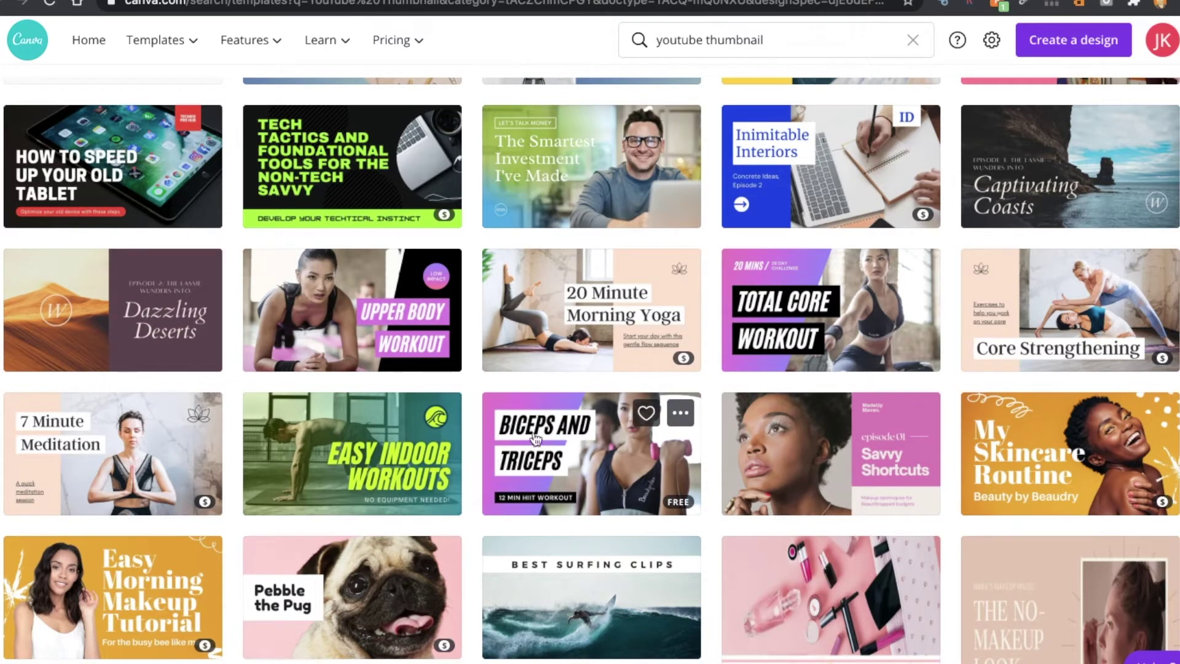
scroll(582, 452, up, 5)
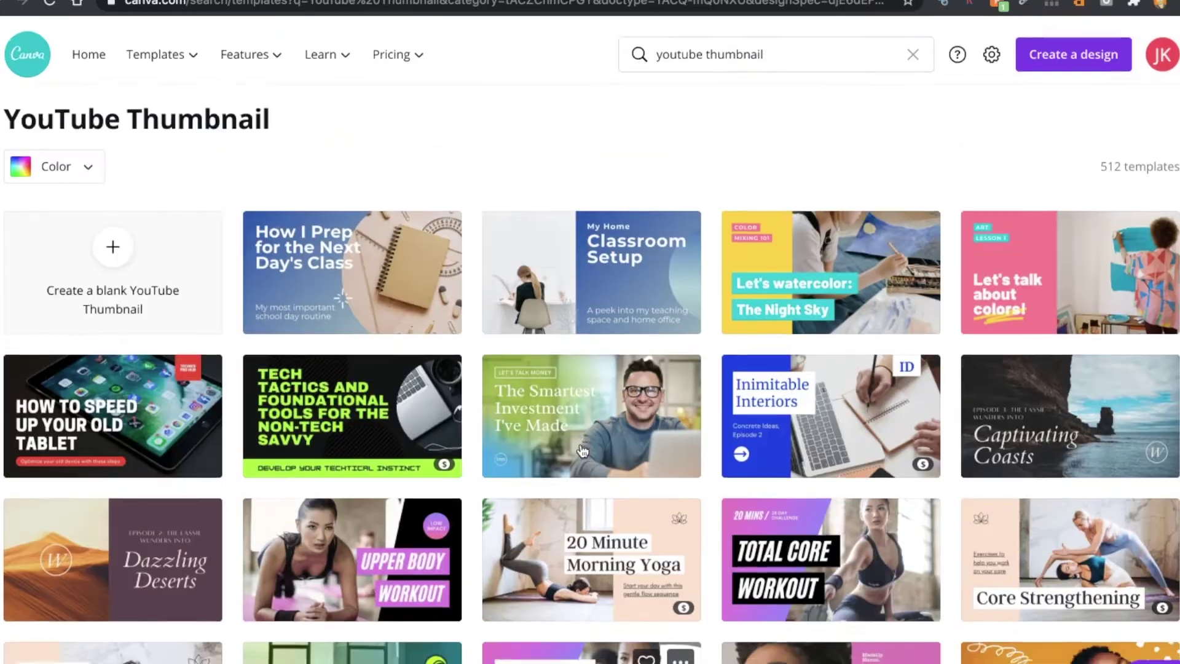
click(121, 249)
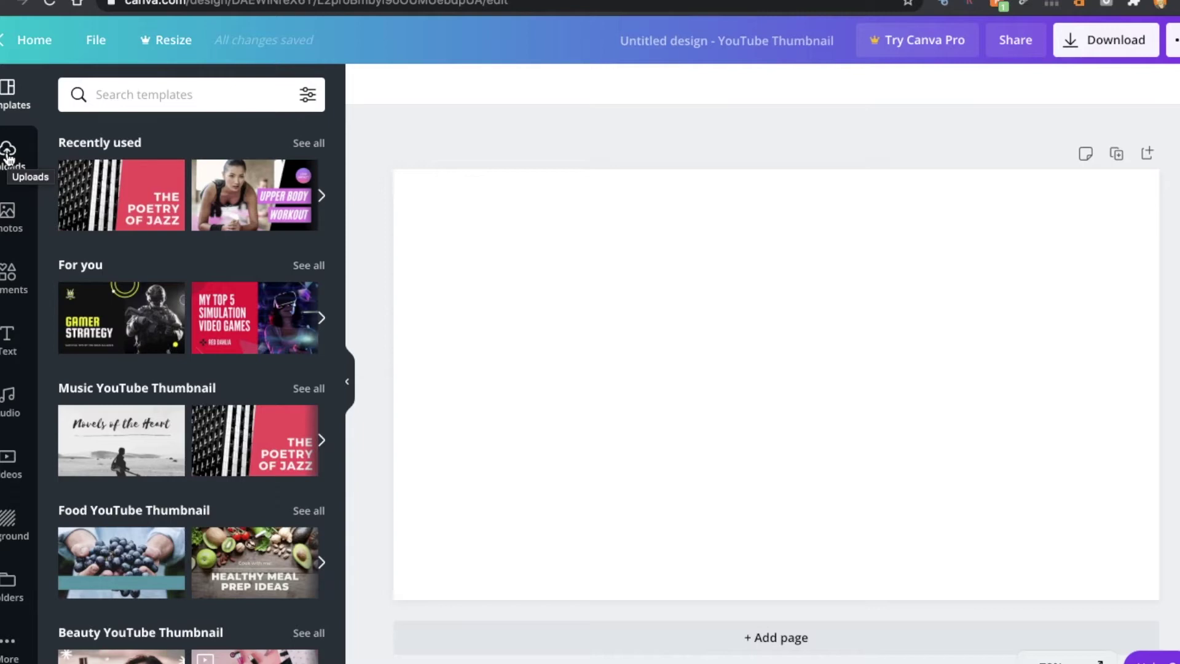
- Search the photo library for "facebook" and look through the available elements, text styles and backgrounds
click(8, 215)
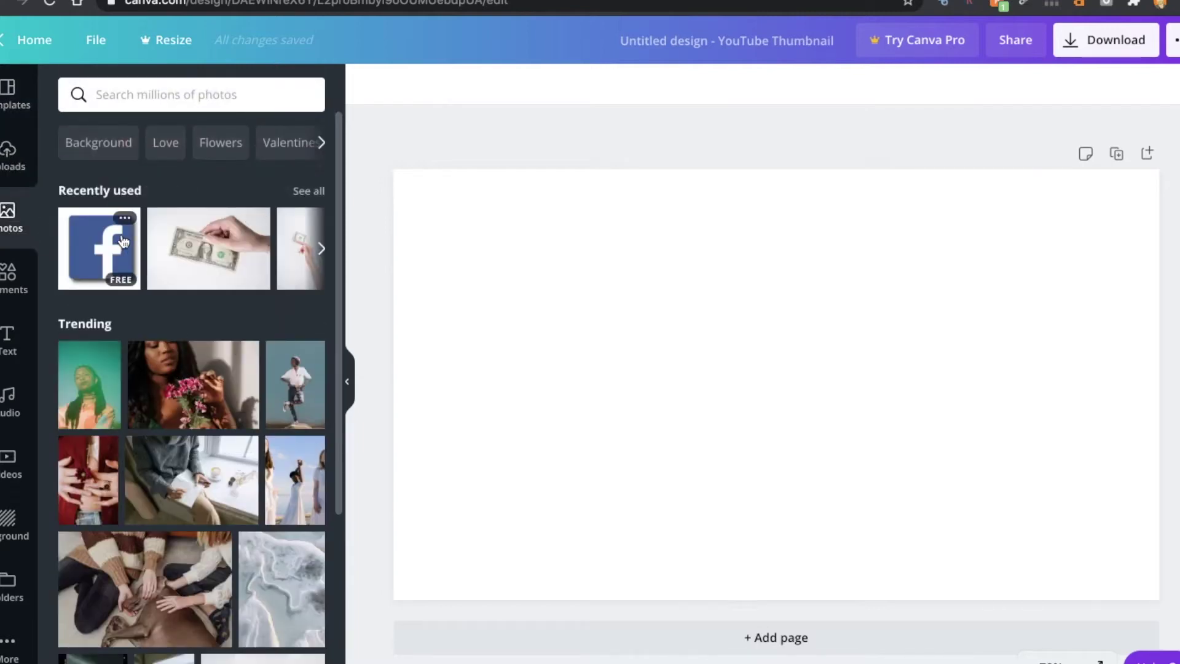
click(174, 94)
text(facebook)
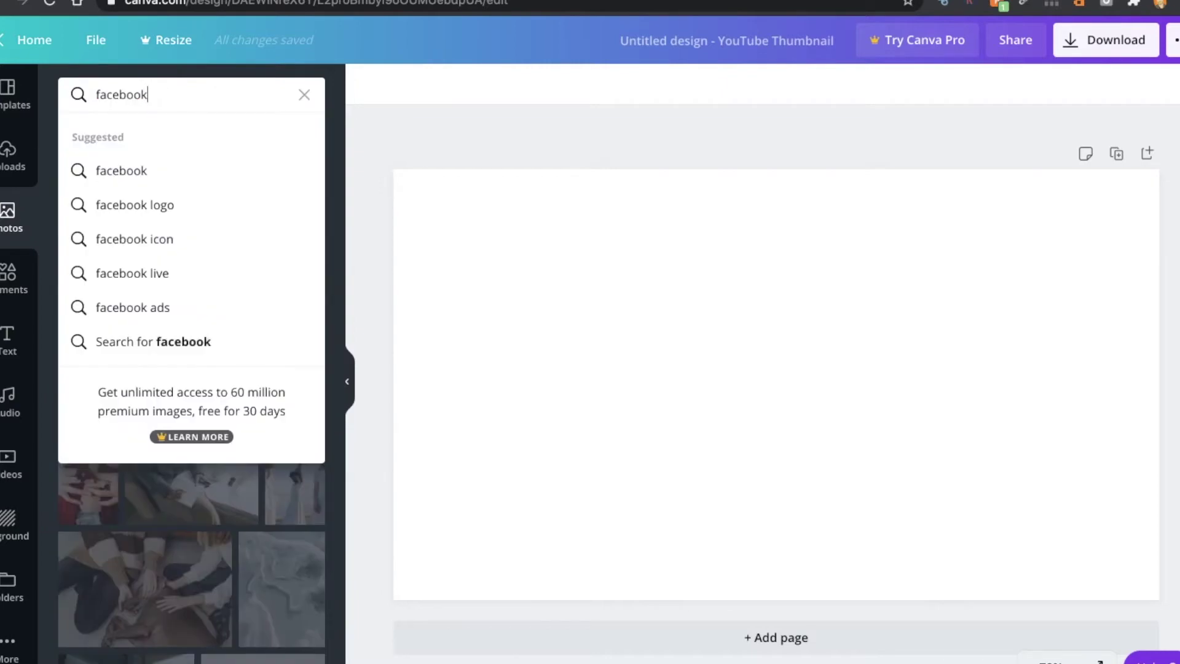
key(Return)
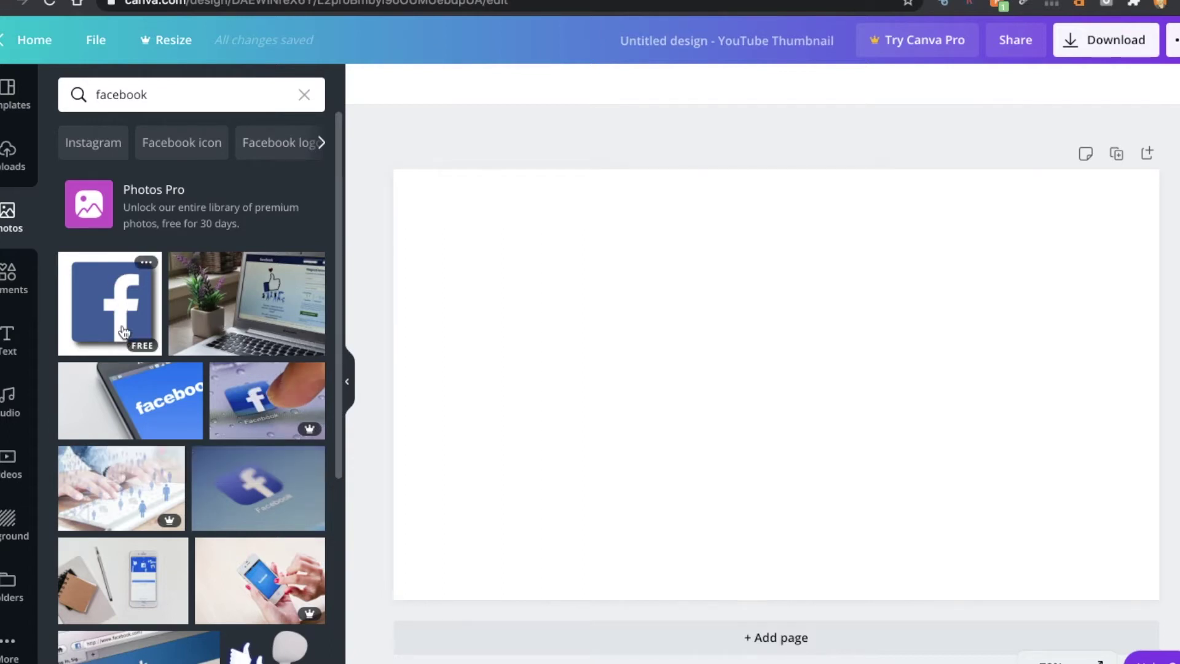
click(8, 274)
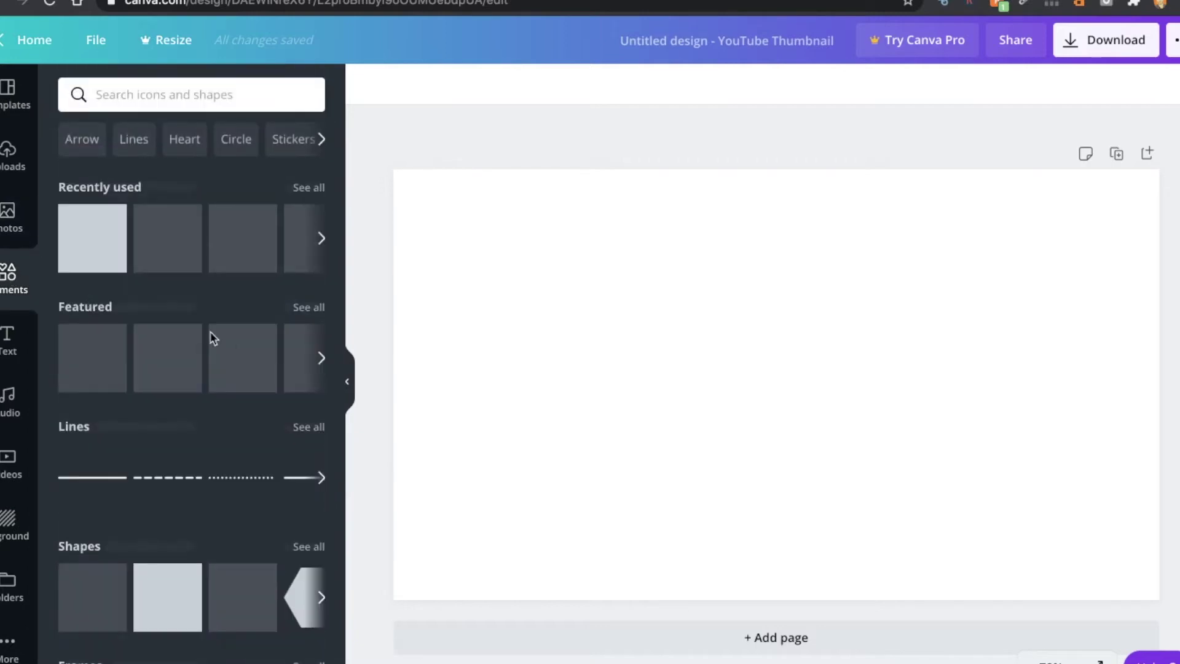
click(9, 337)
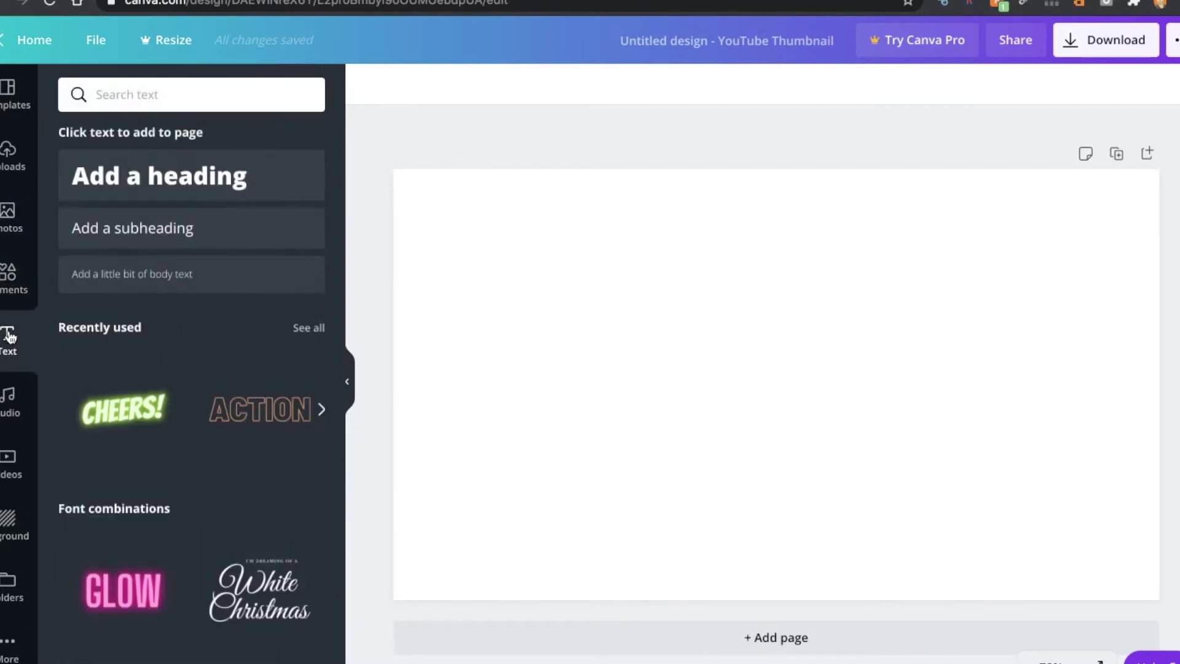
click(9, 522)
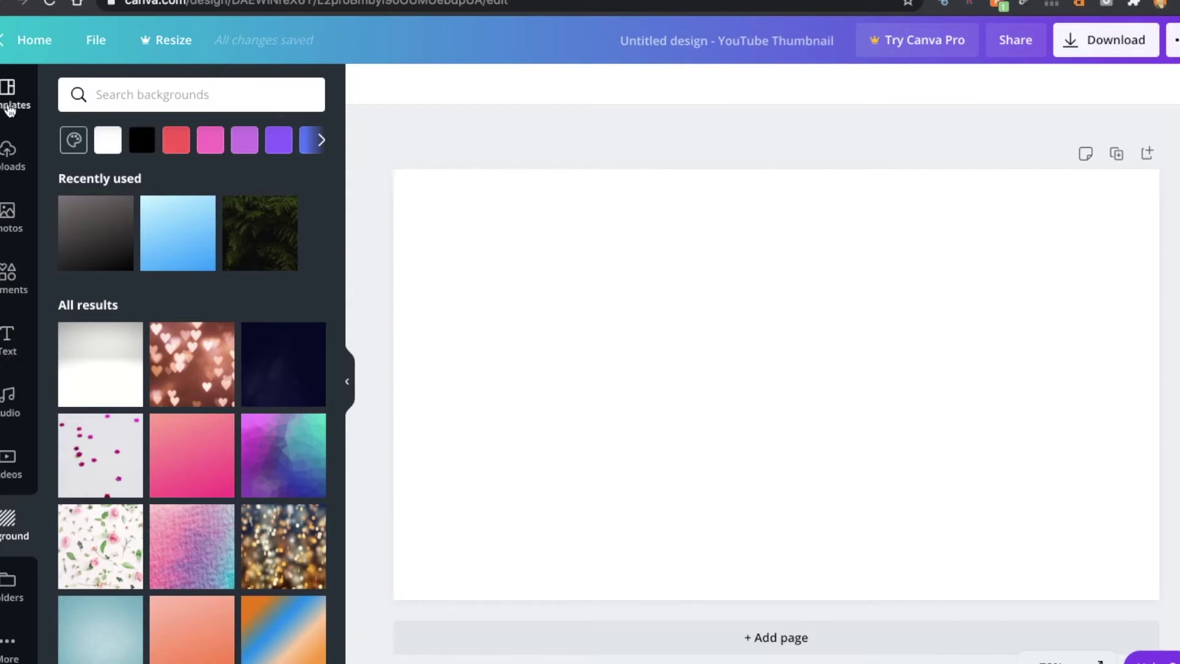
- Add a square shape to the blank thumbnail and colour it black
click(9, 274)
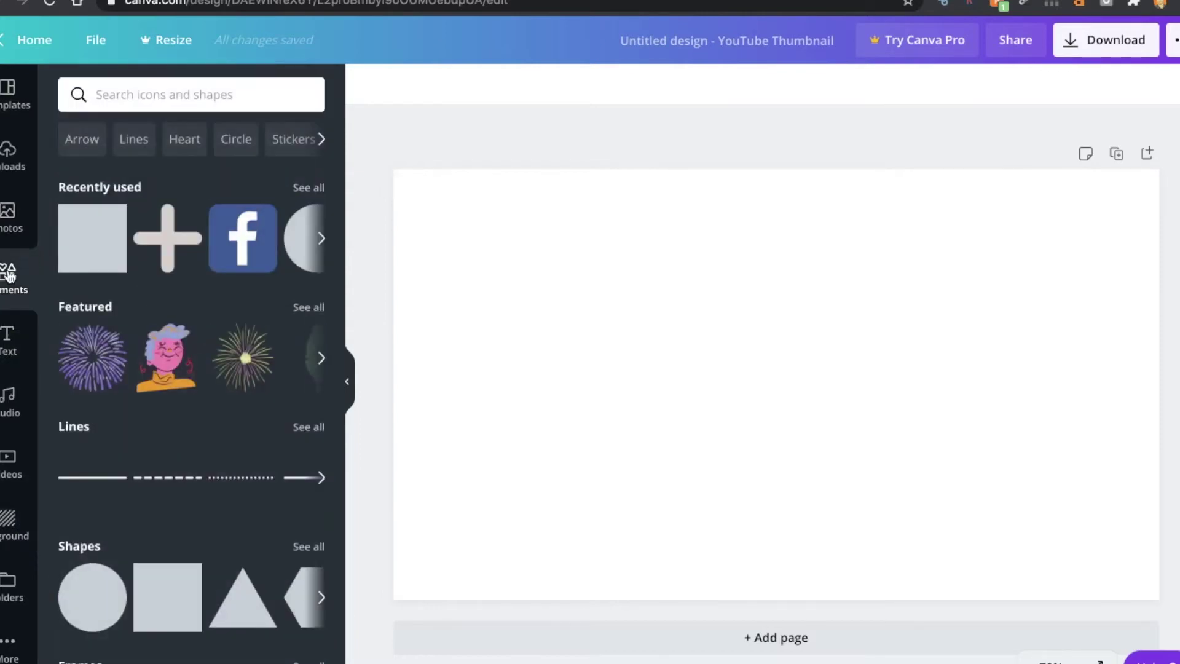
click(93, 236)
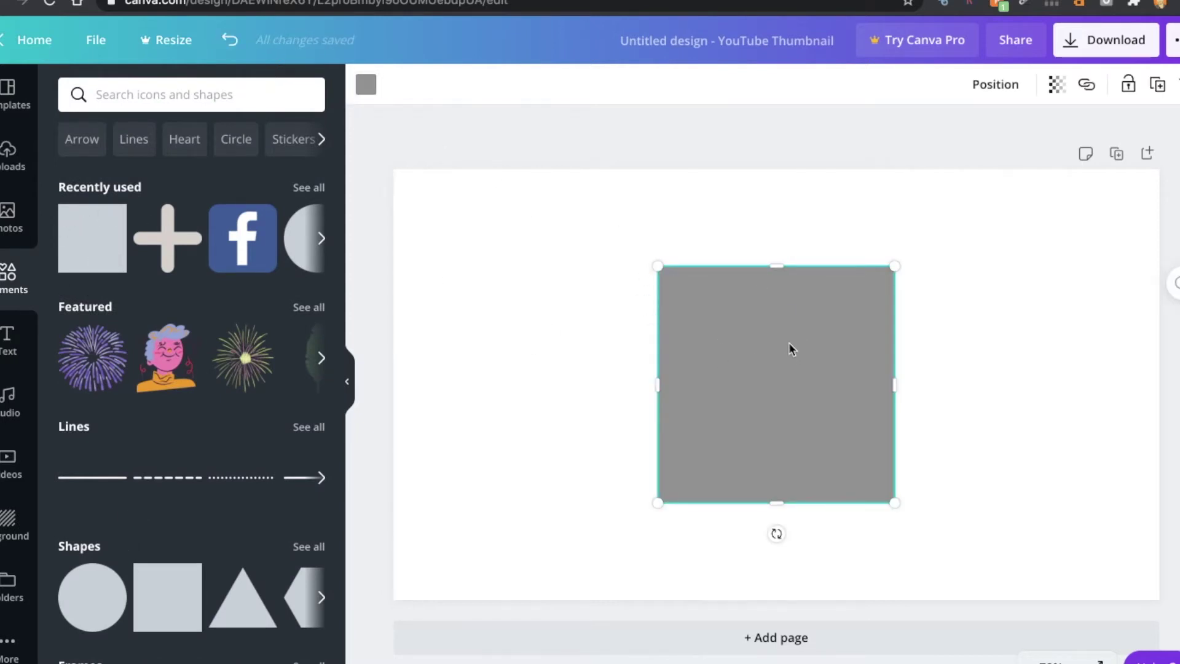
click(367, 88)
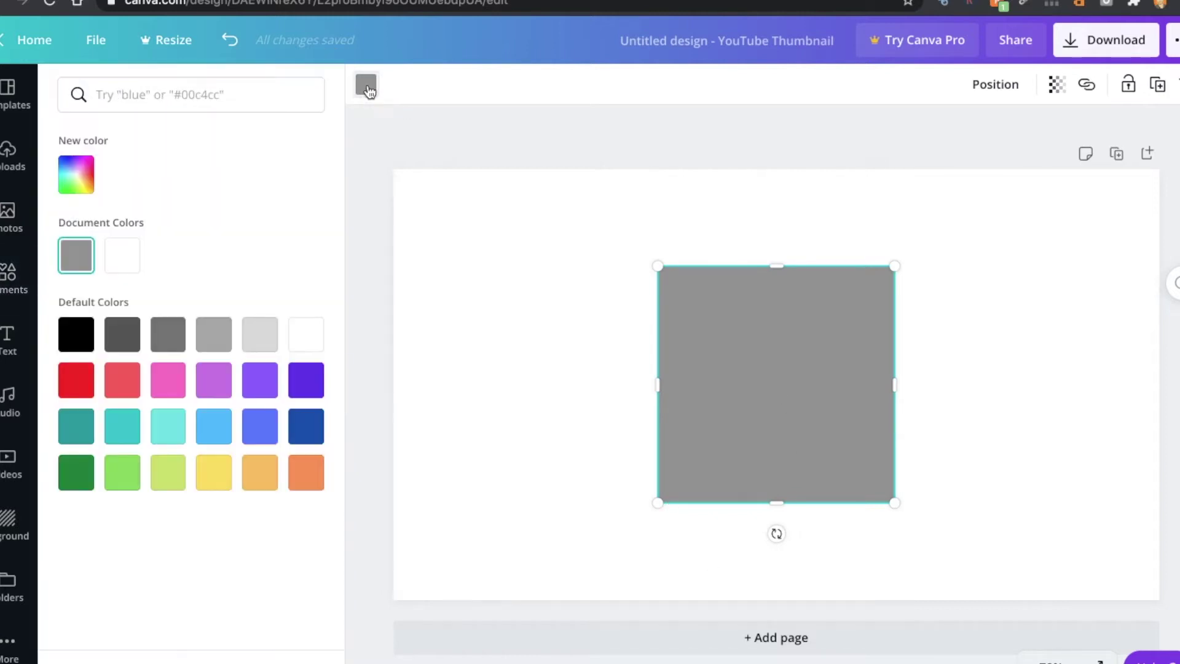
click(76, 334)
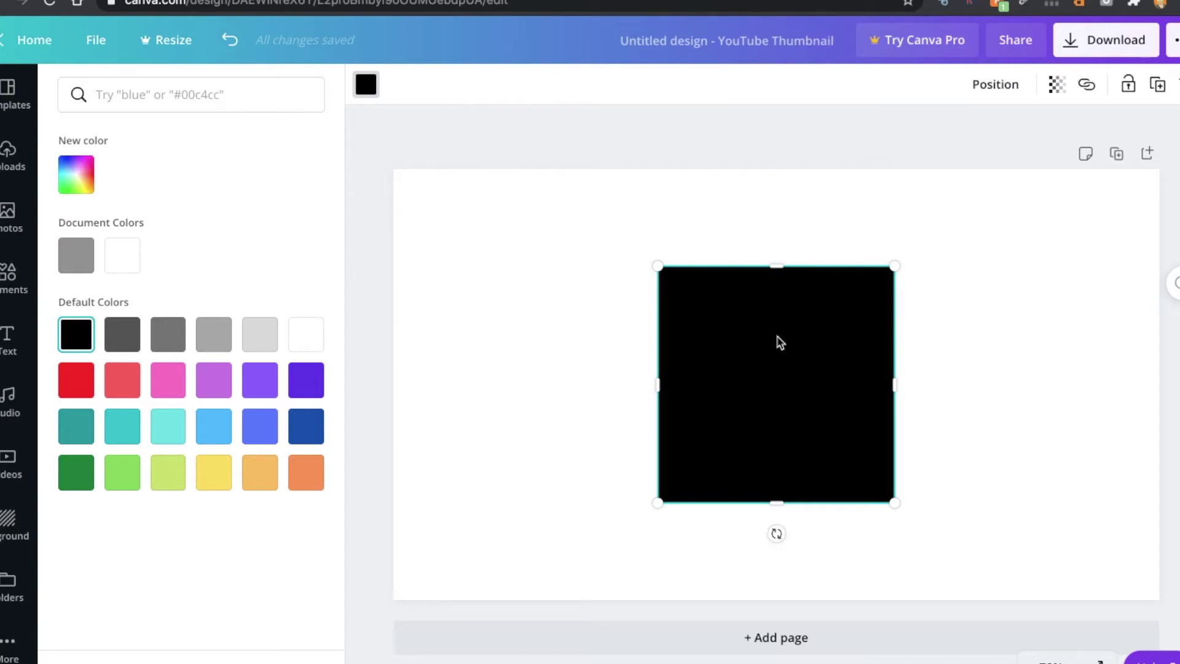
- Enlarge, tilt and move the black square so it fills the canvas's left part with a diagonal right edge
drag(657, 264, 483, 152)
drag(894, 503, 943, 553)
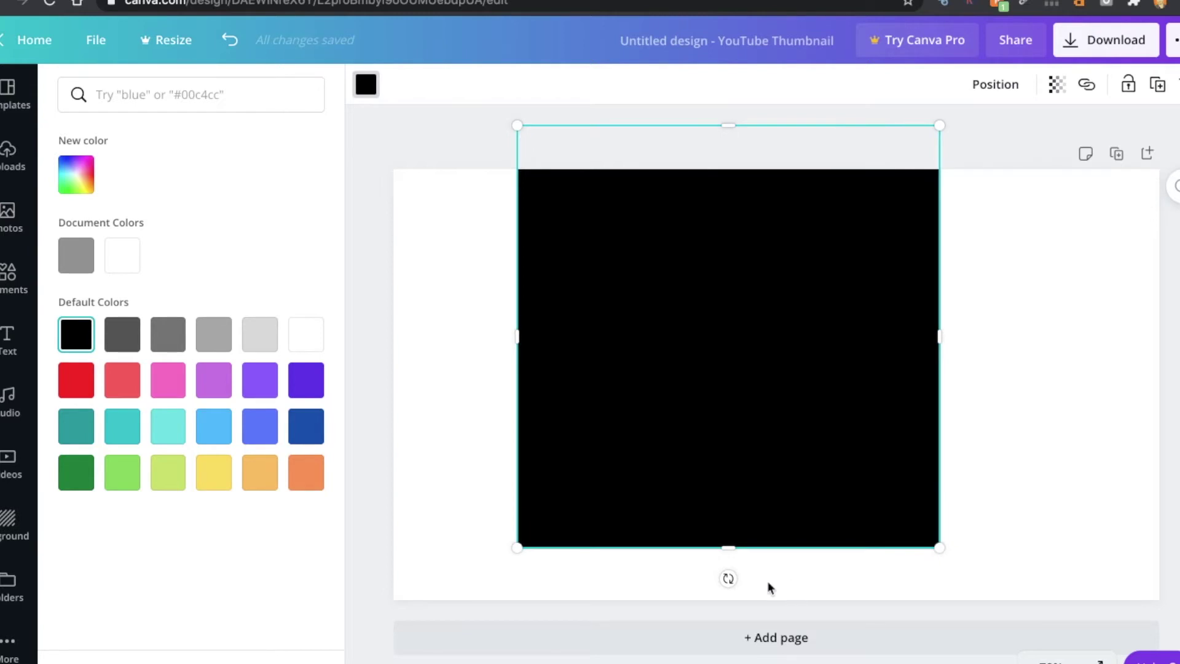
drag(726, 577, 863, 603)
drag(441, 240, 283, 217)
drag(659, 300, 437, 384)
drag(791, 521, 943, 566)
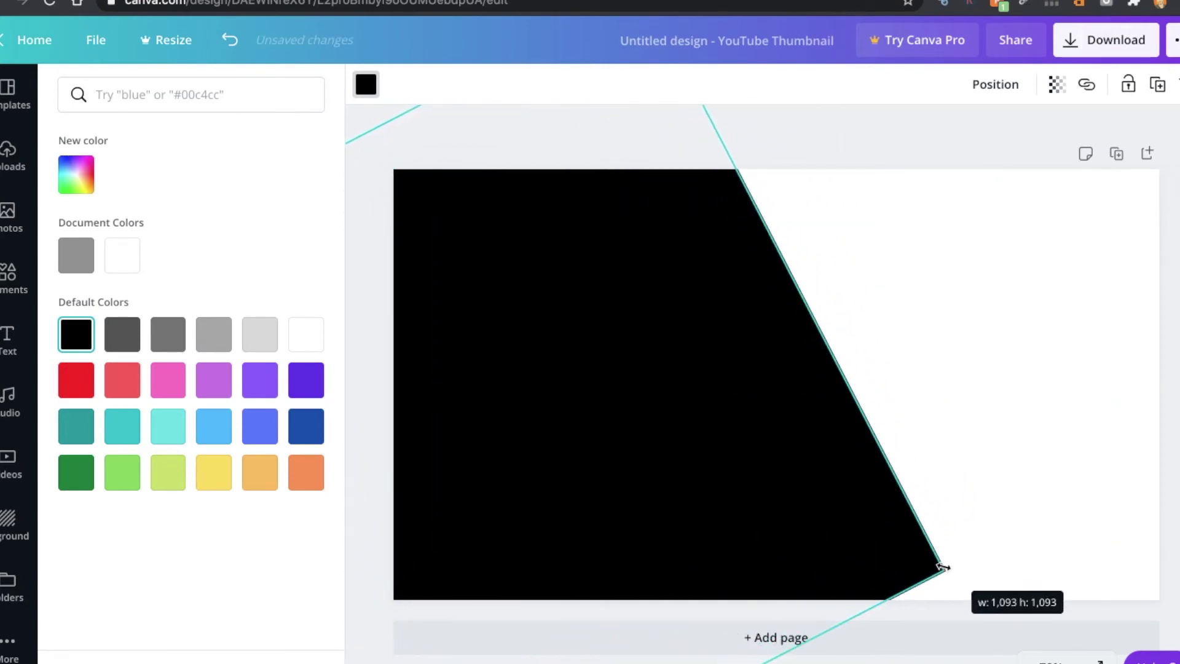
drag(809, 519, 861, 532)
drag(422, 184, 376, 137)
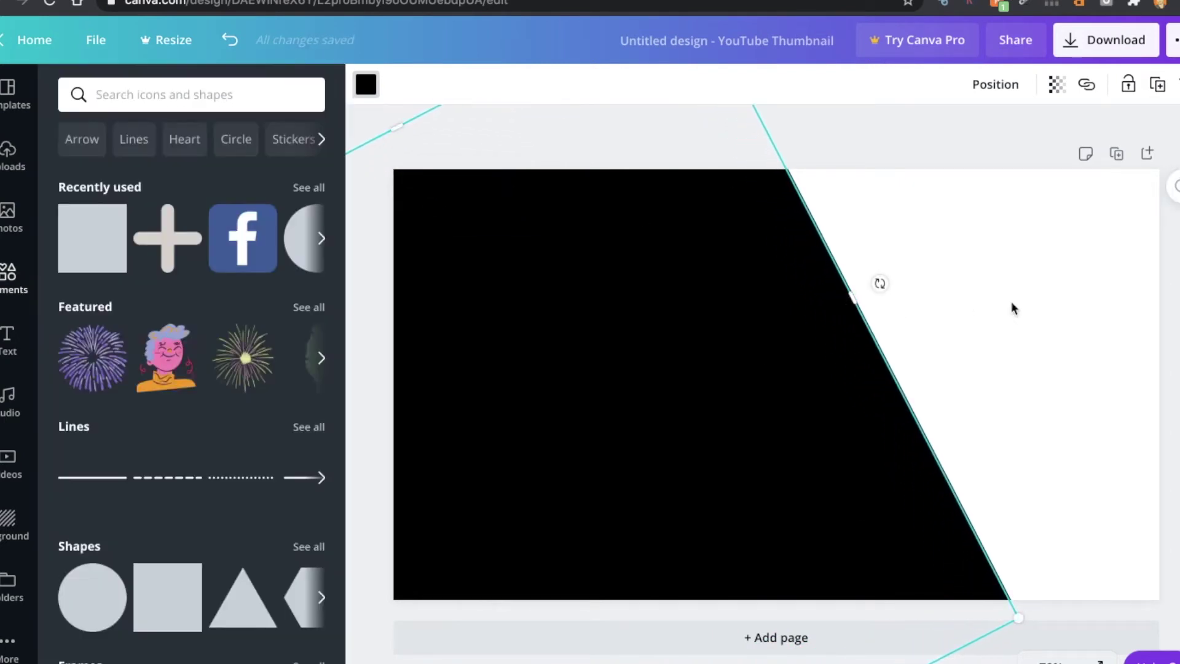
click(1038, 278)
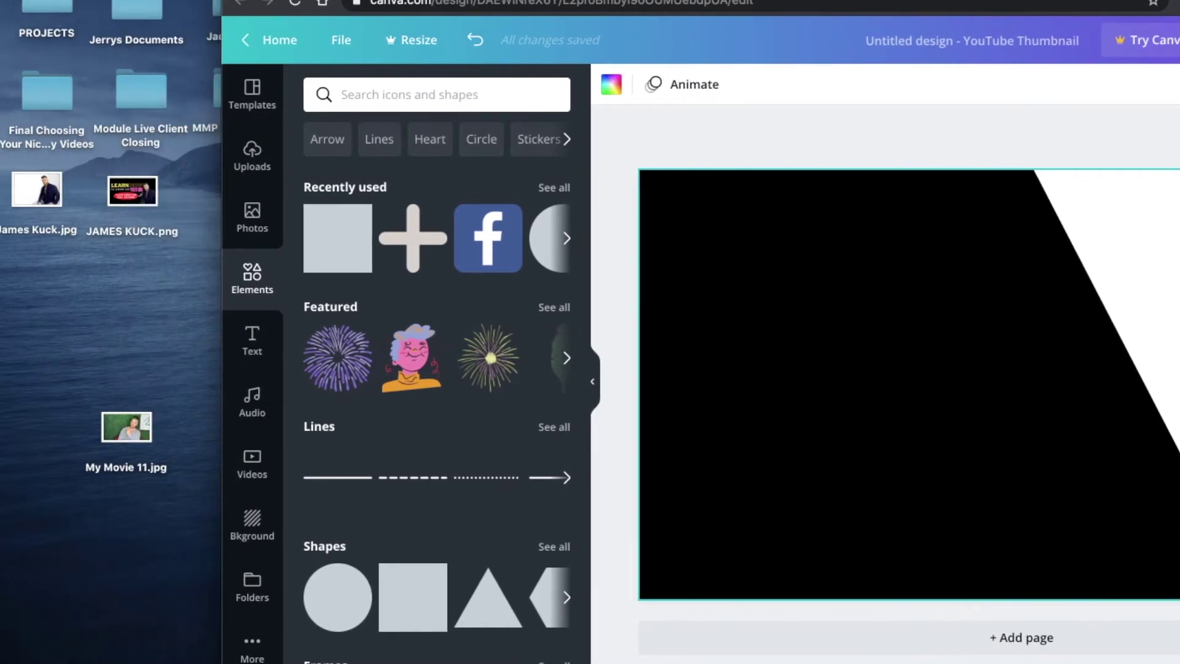
- Insert the desktop photo My Movie 11.jpg and enlarge it to the full canvas height, with the man at the right
click(158, 448)
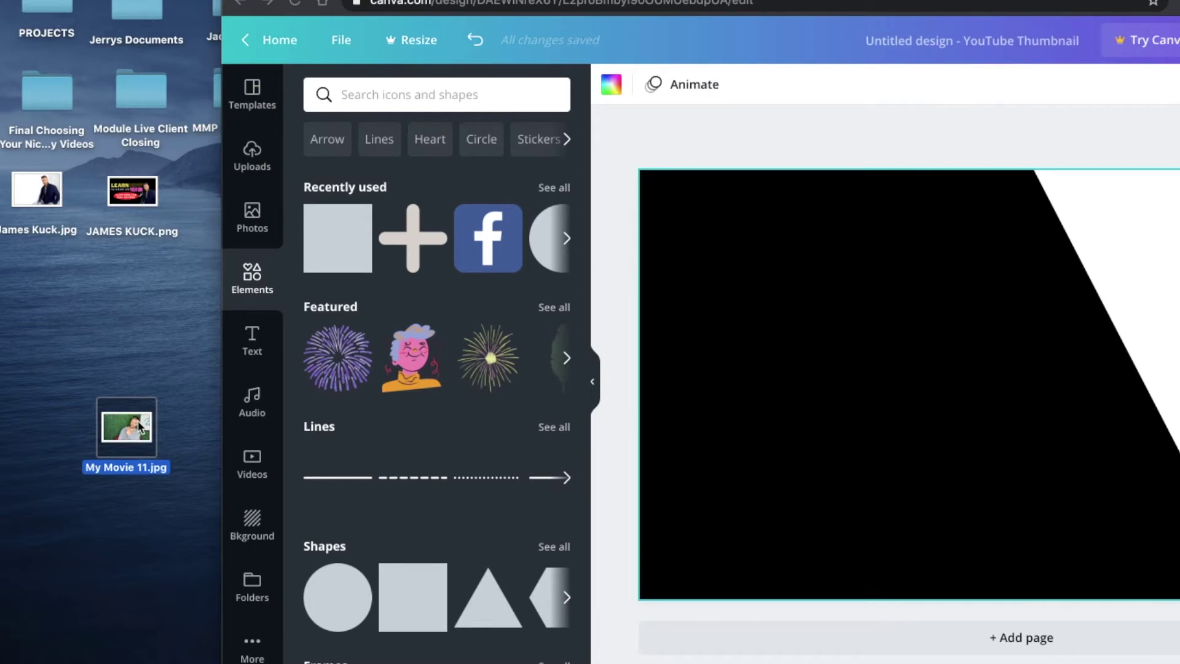
drag(126, 429, 971, 347)
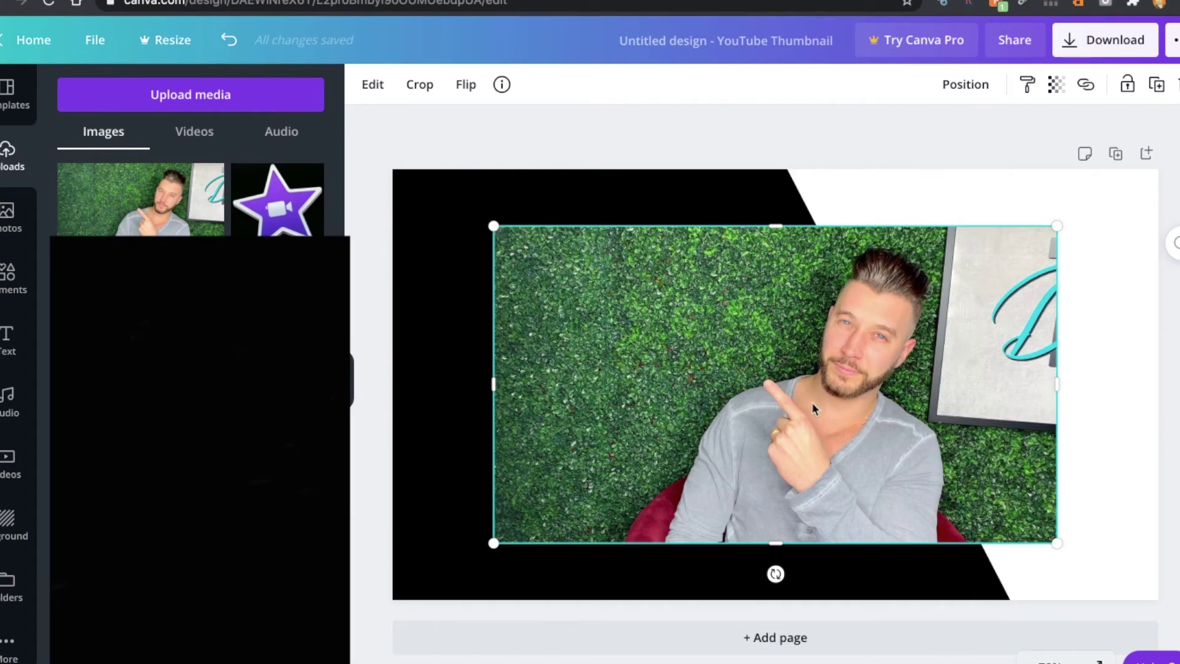
drag(494, 226, 362, 151)
drag(969, 458, 1179, 518)
drag(598, 213, 519, 150)
drag(701, 290, 708, 287)
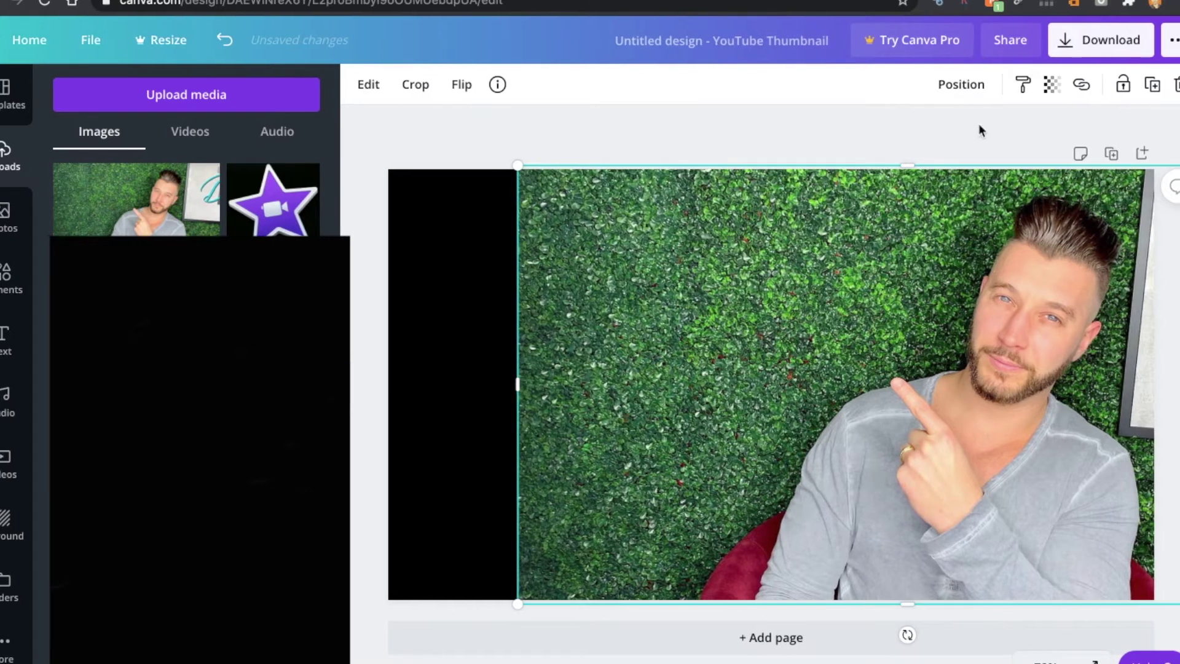
- Send the photo behind the black shape and shift the shape left to uncover the man's pointing hand
click(962, 84)
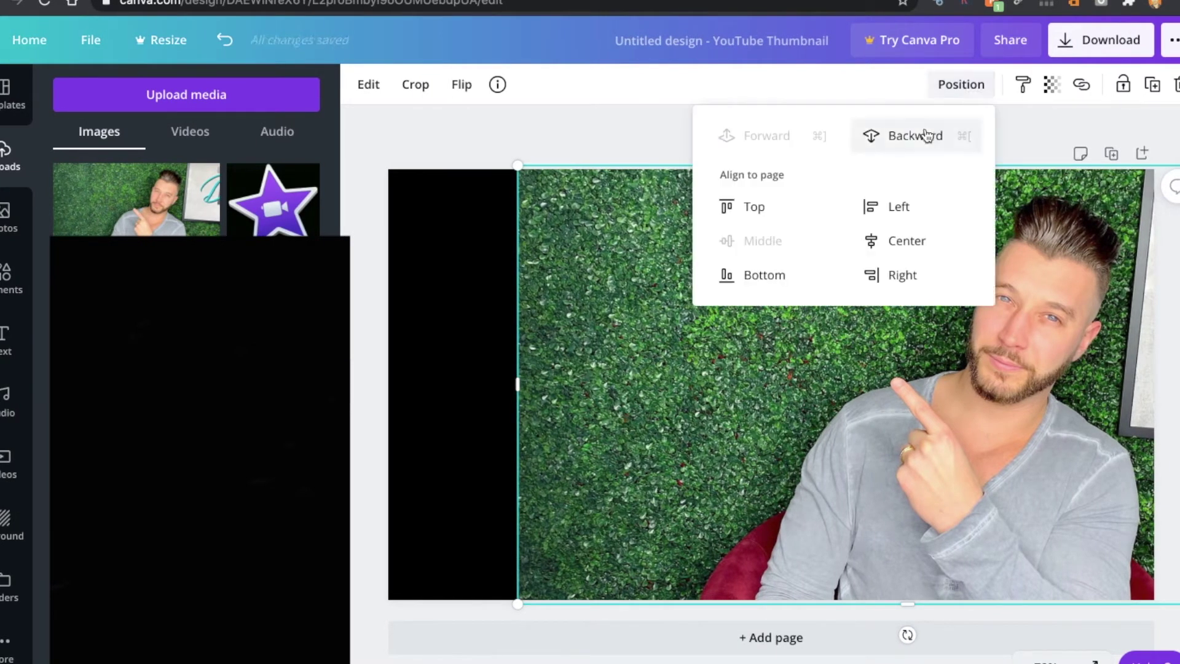
click(913, 131)
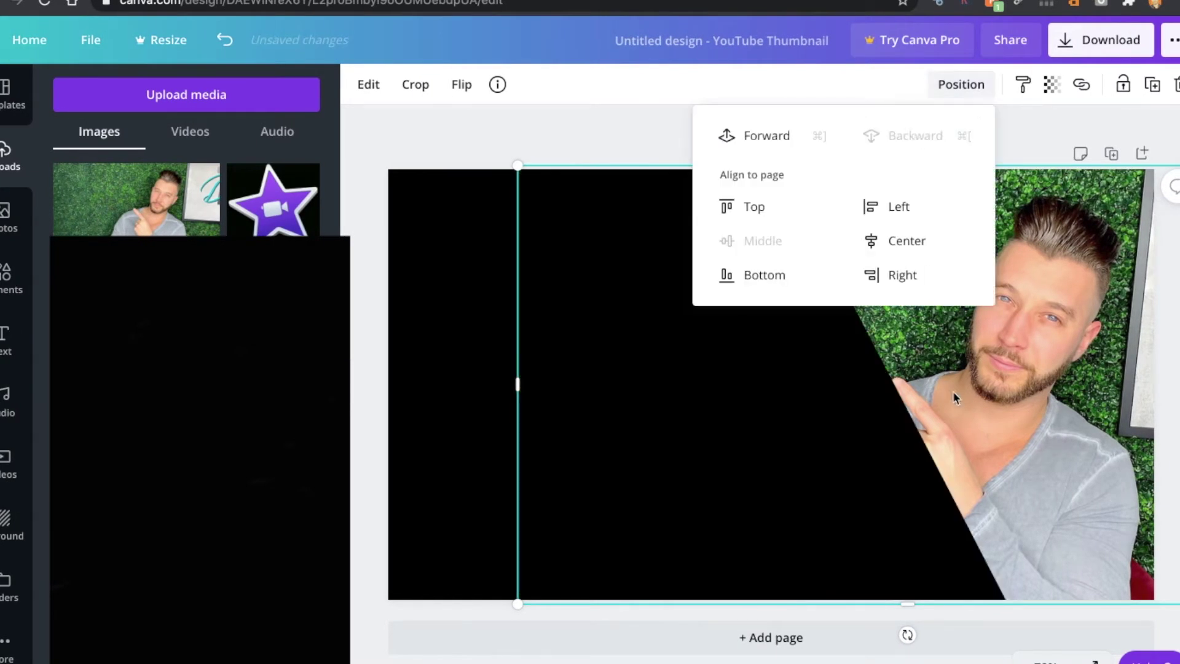
click(945, 367)
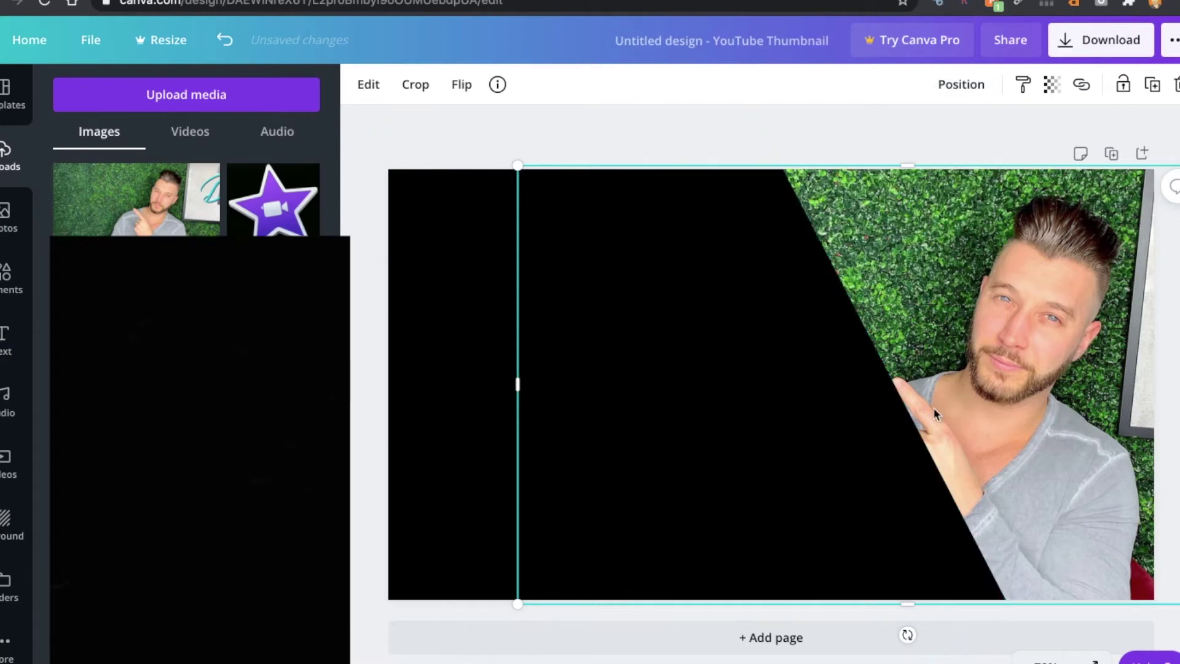
click(803, 369)
drag(804, 369, 735, 366)
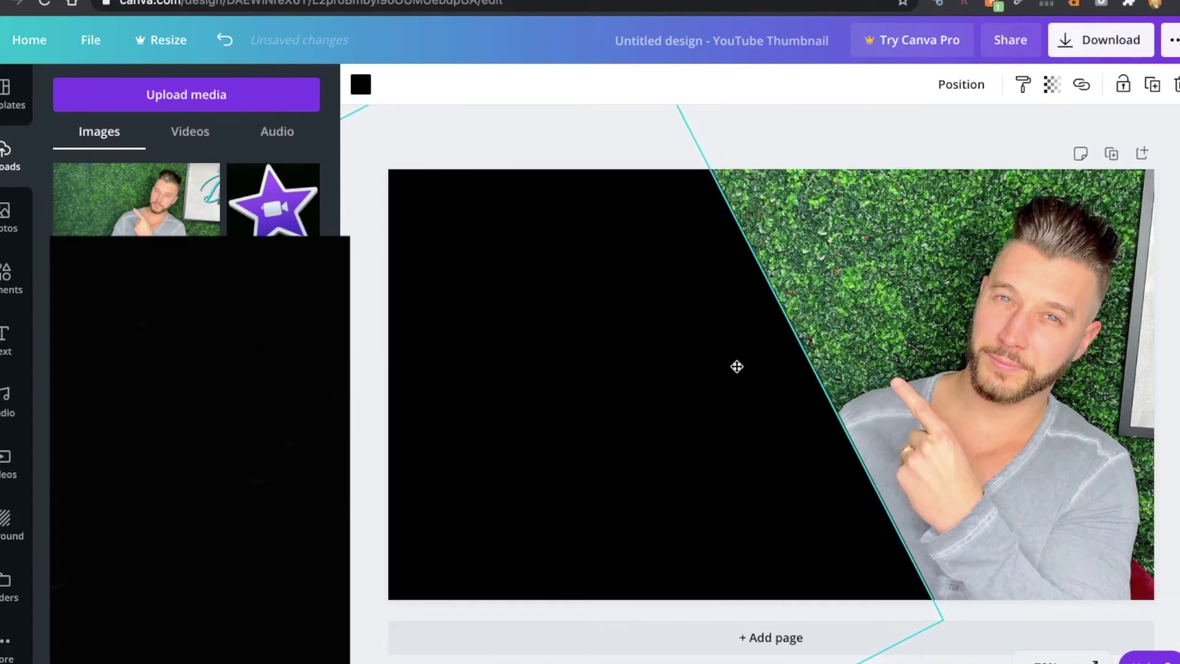
- Reposition and slightly resize the photo so it fills the canvas area beside the black shape without a gap
click(824, 282)
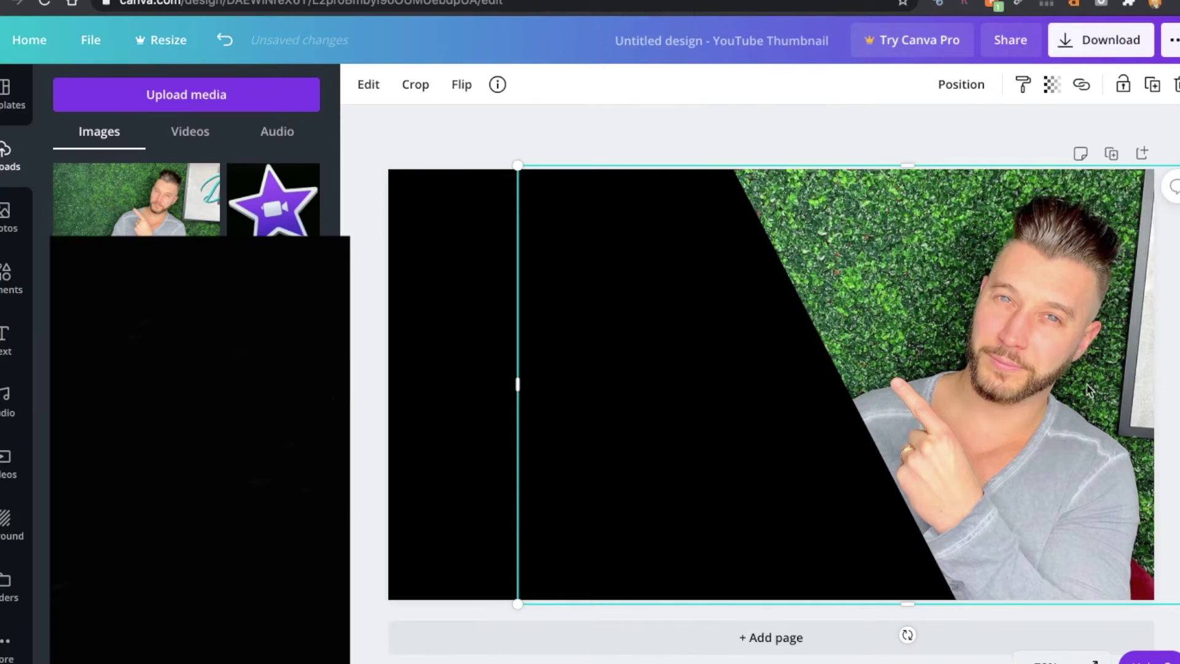
drag(1074, 348, 1081, 340)
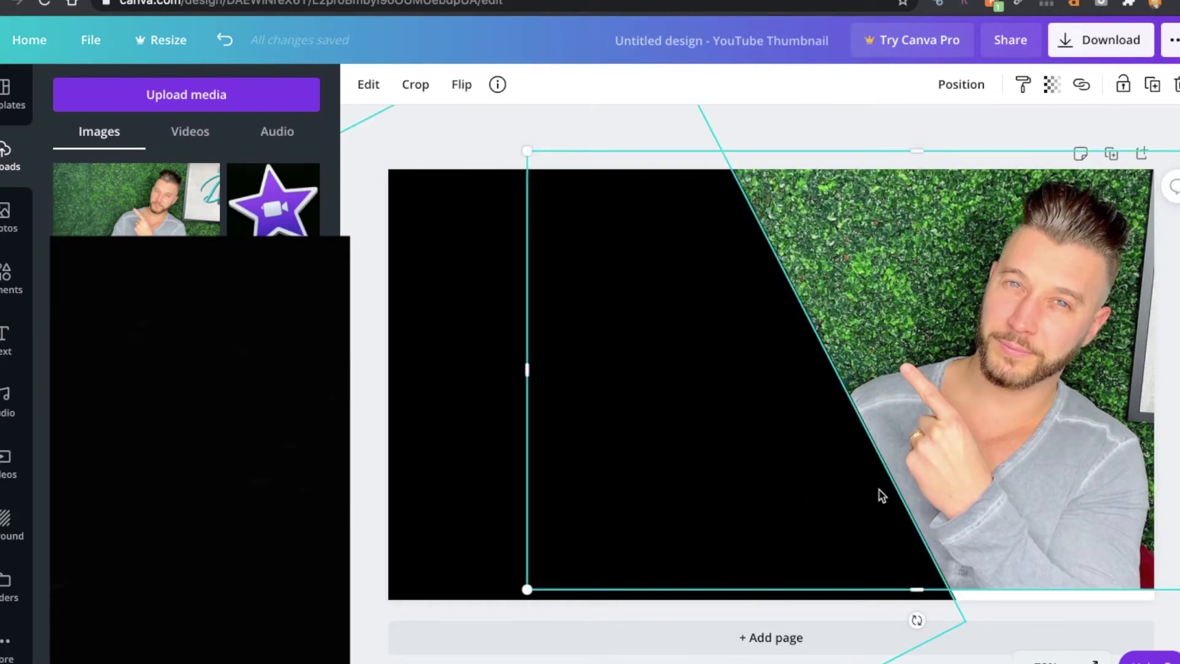
drag(964, 453, 971, 458)
drag(539, 170, 532, 171)
click(523, 296)
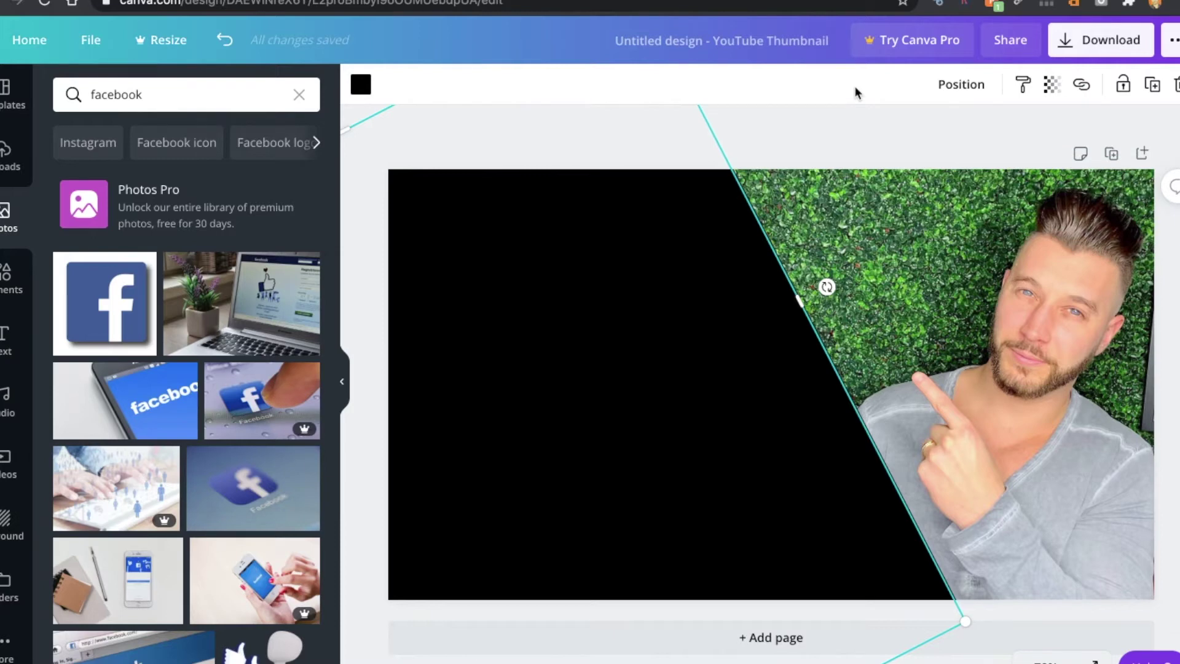
click(859, 120)
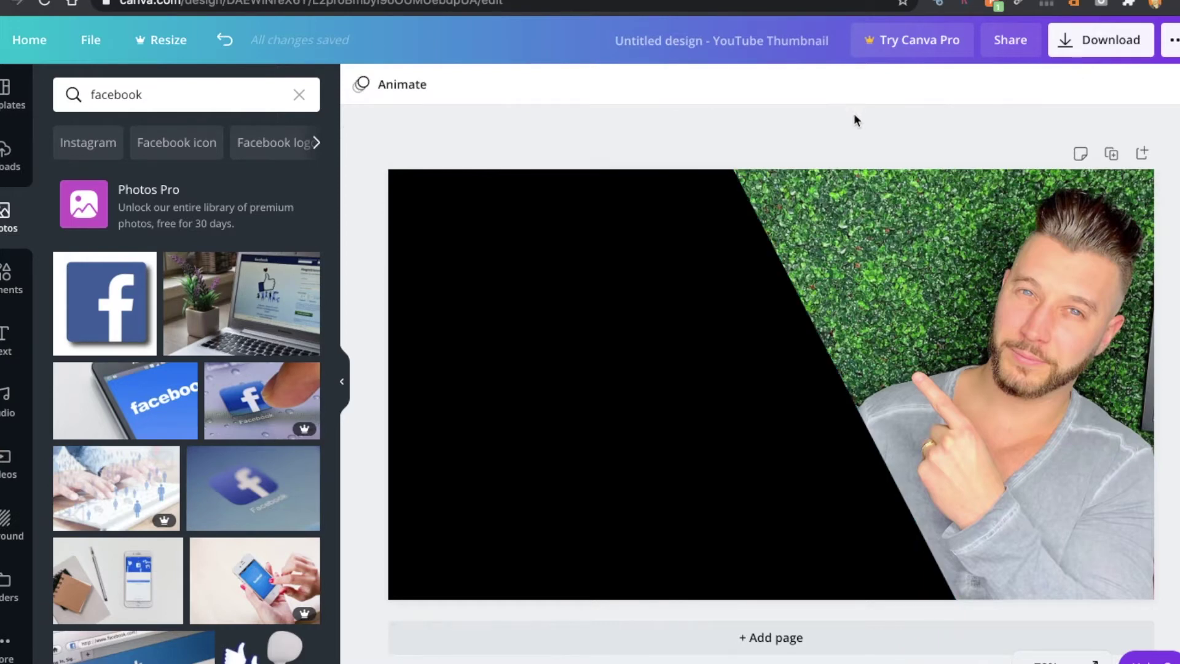
- Add the pink GLOW font combination to the canvas and replace its text with THUMBNAIL
click(8, 349)
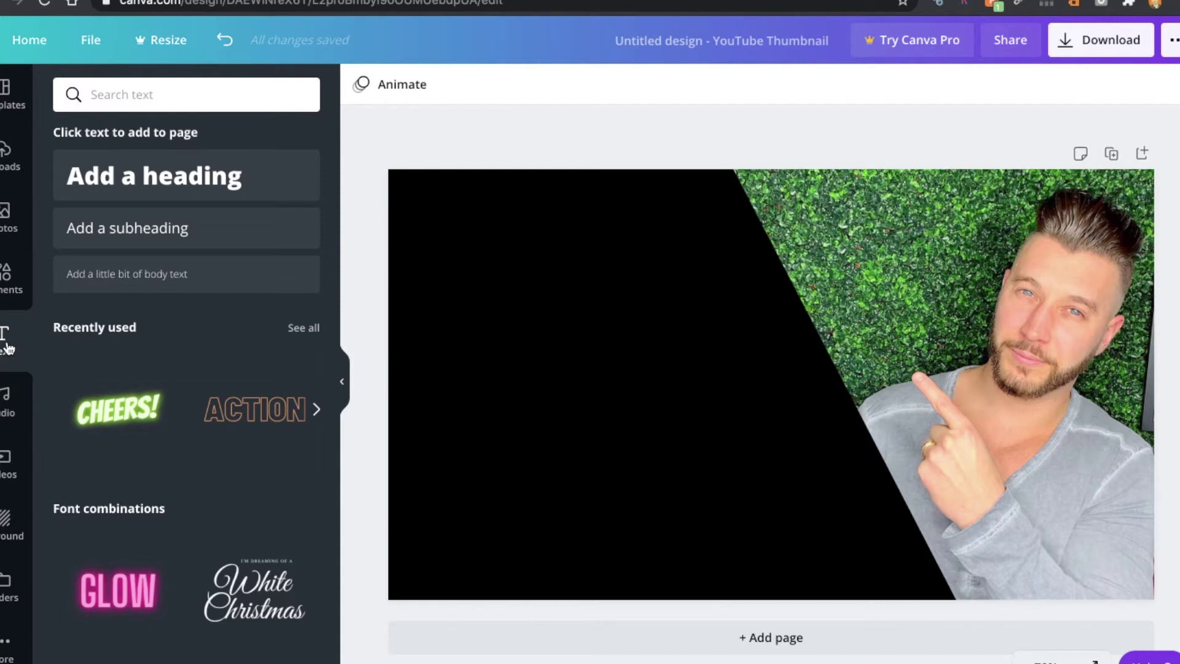
scroll(135, 430, down, 3)
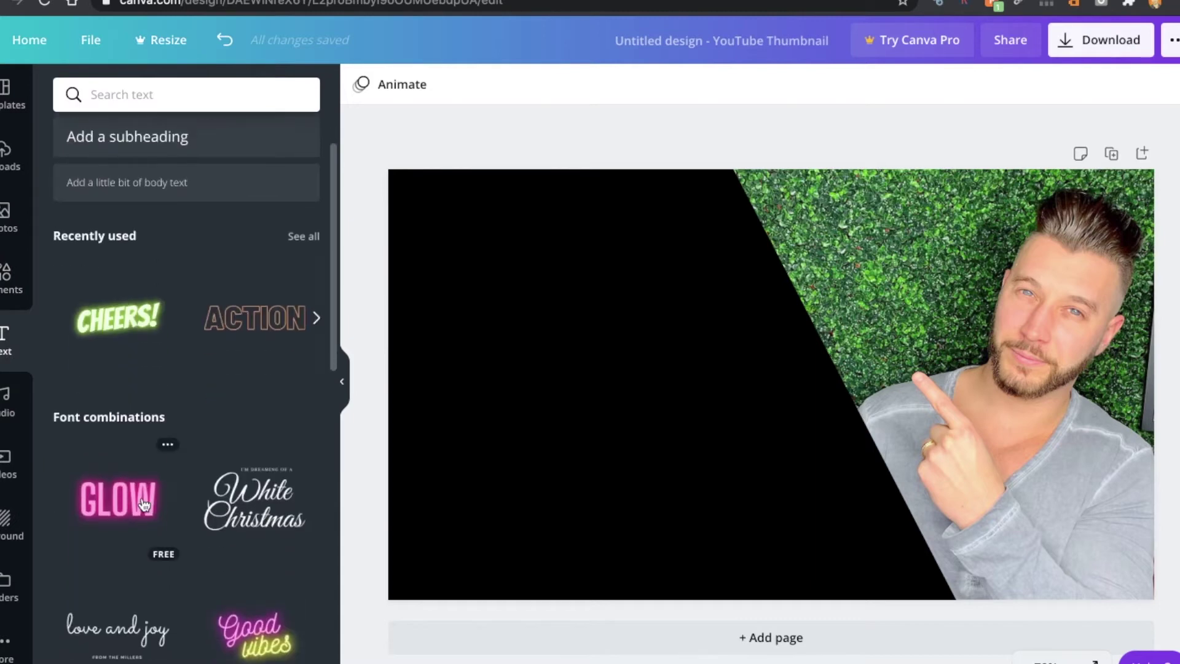
click(117, 507)
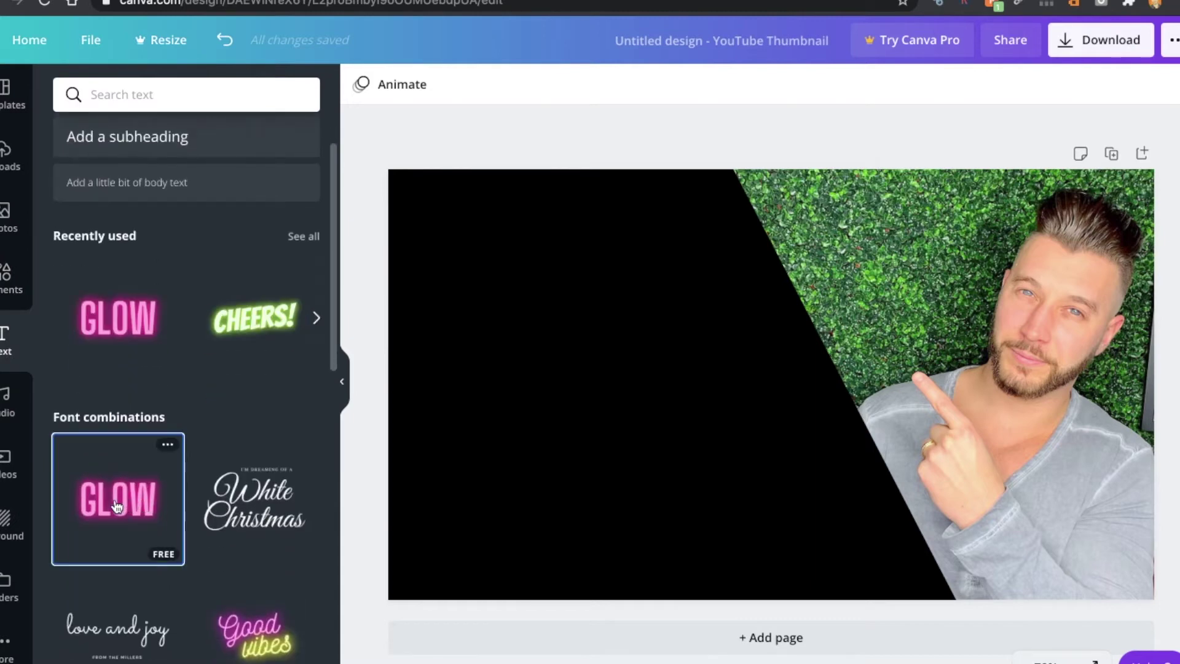
drag(456, 221, 740, 365)
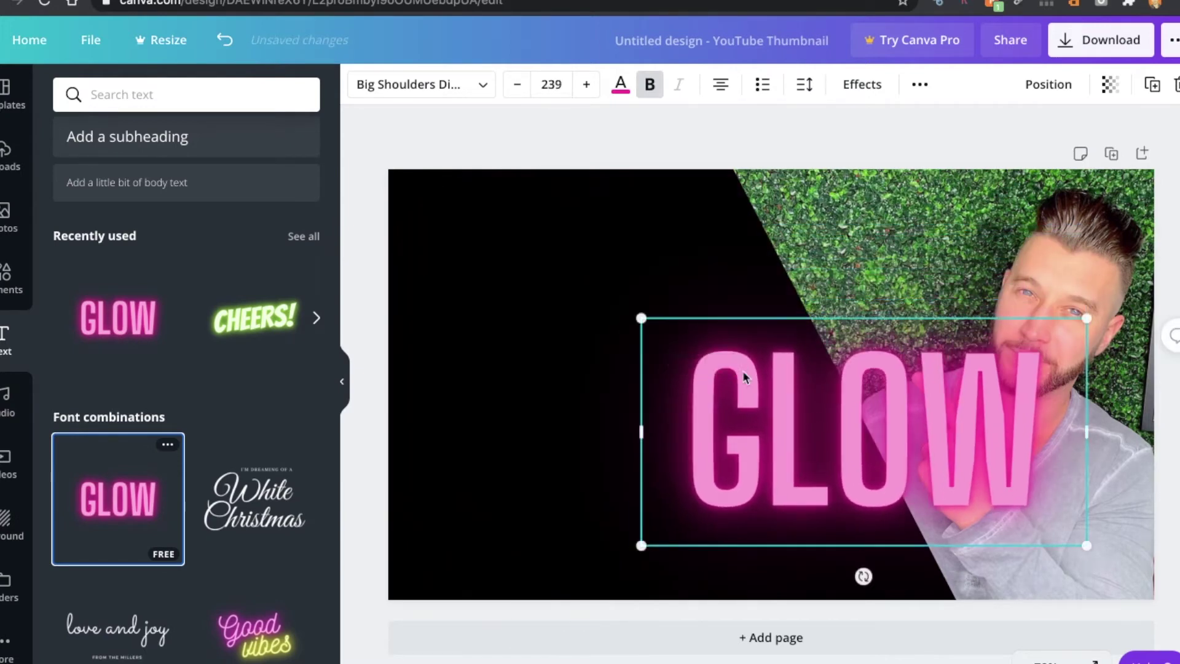
text(THUMB)
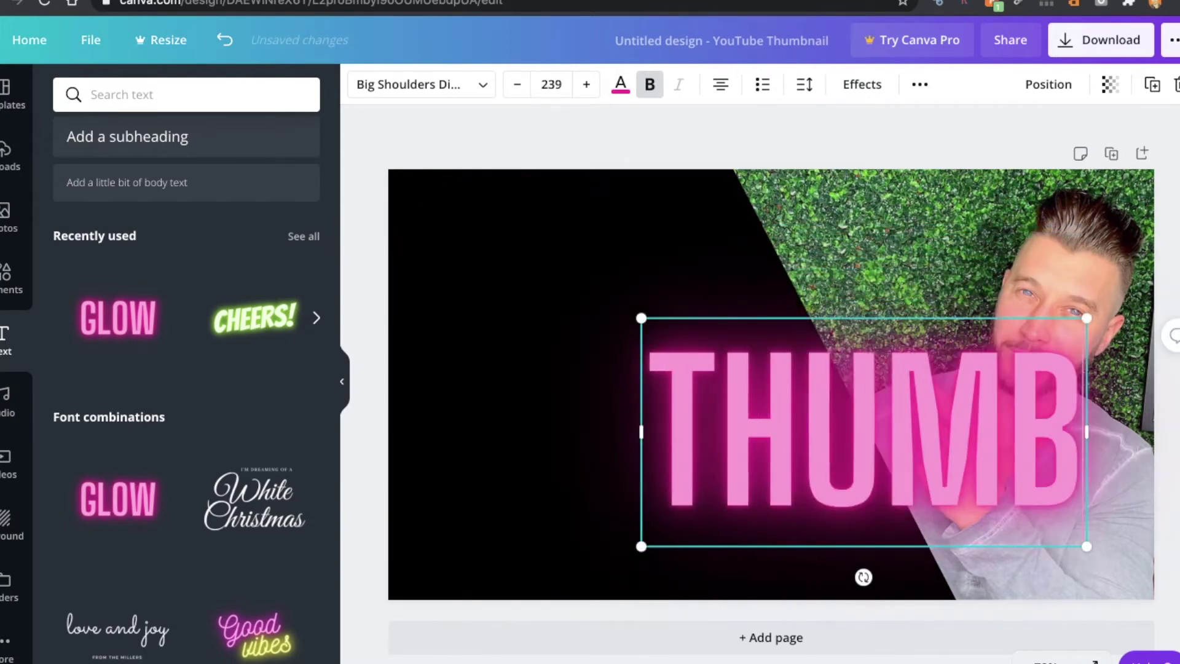
text(NAIL)
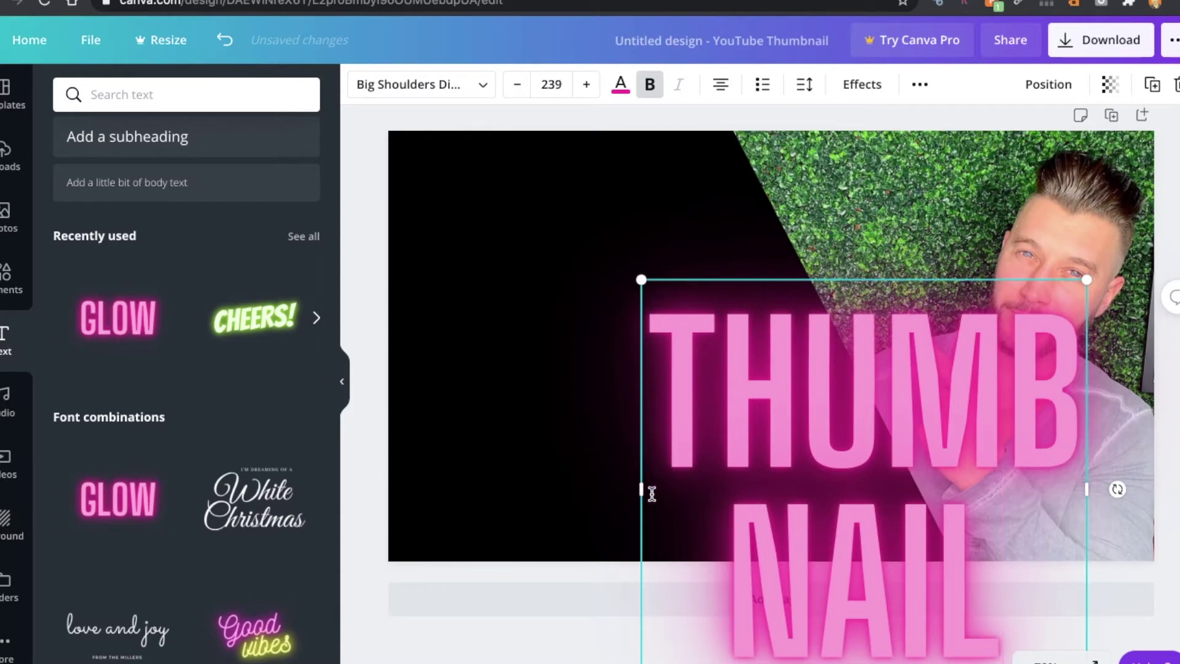
- Widen the THUMBNAIL text box to fit one line, then shrink the title and position it mid-height over the black shape
drag(641, 488, 388, 455)
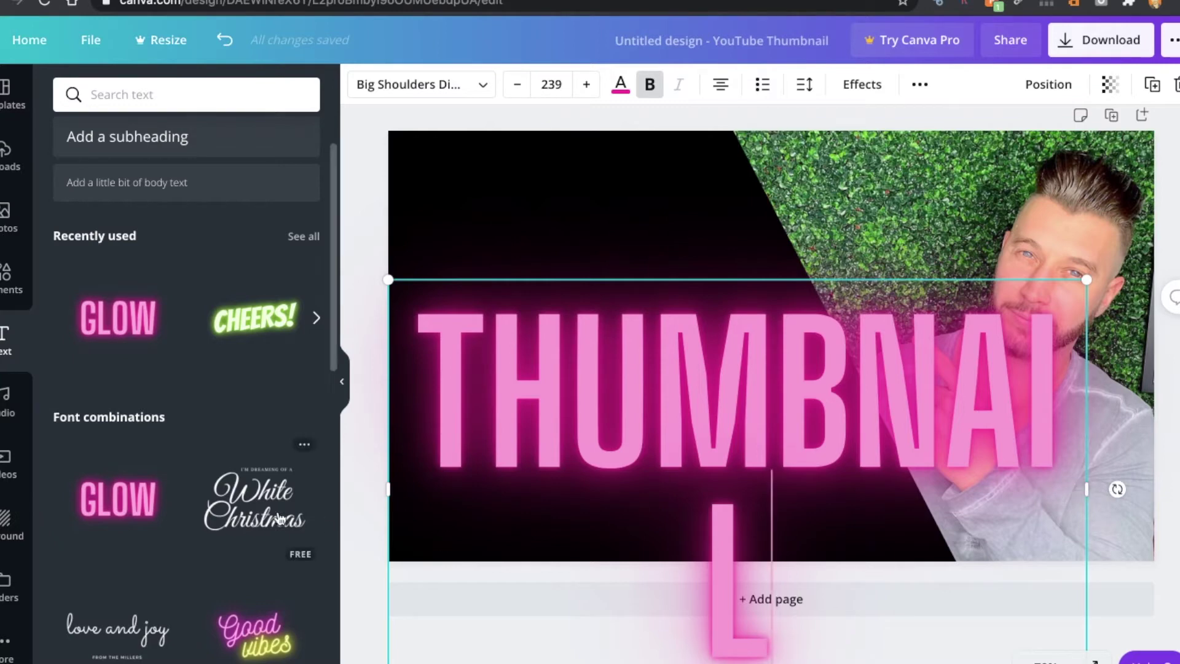
scroll(280, 513, down, 5)
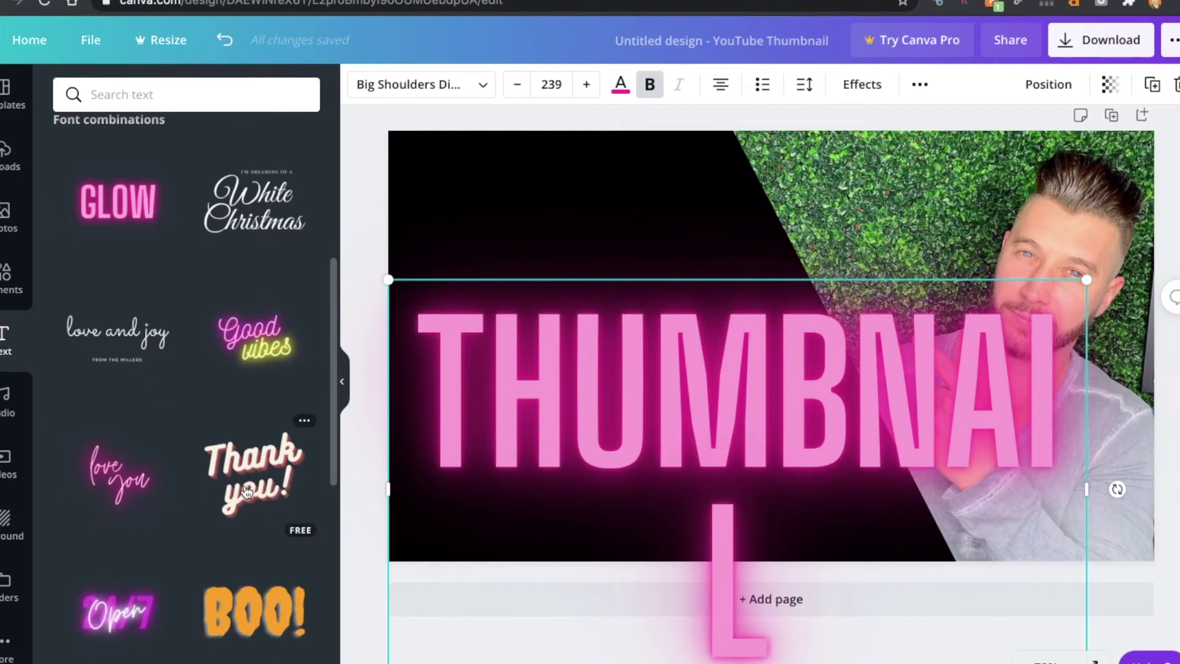
drag(1087, 489, 1167, 492)
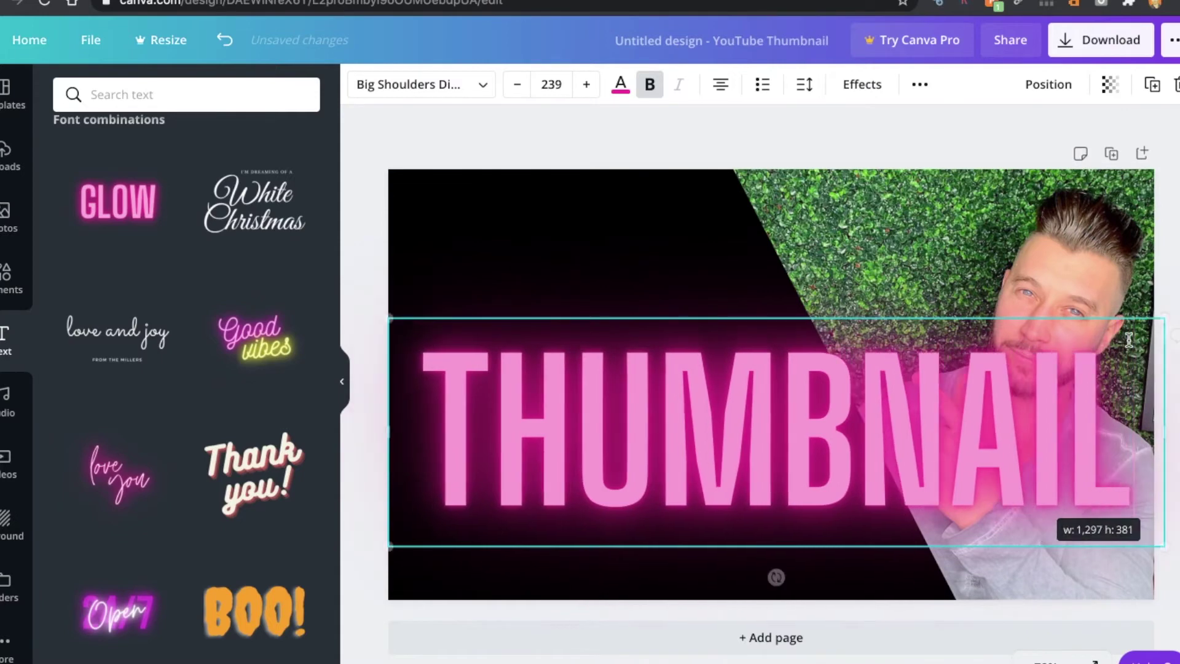
drag(1154, 321, 892, 398)
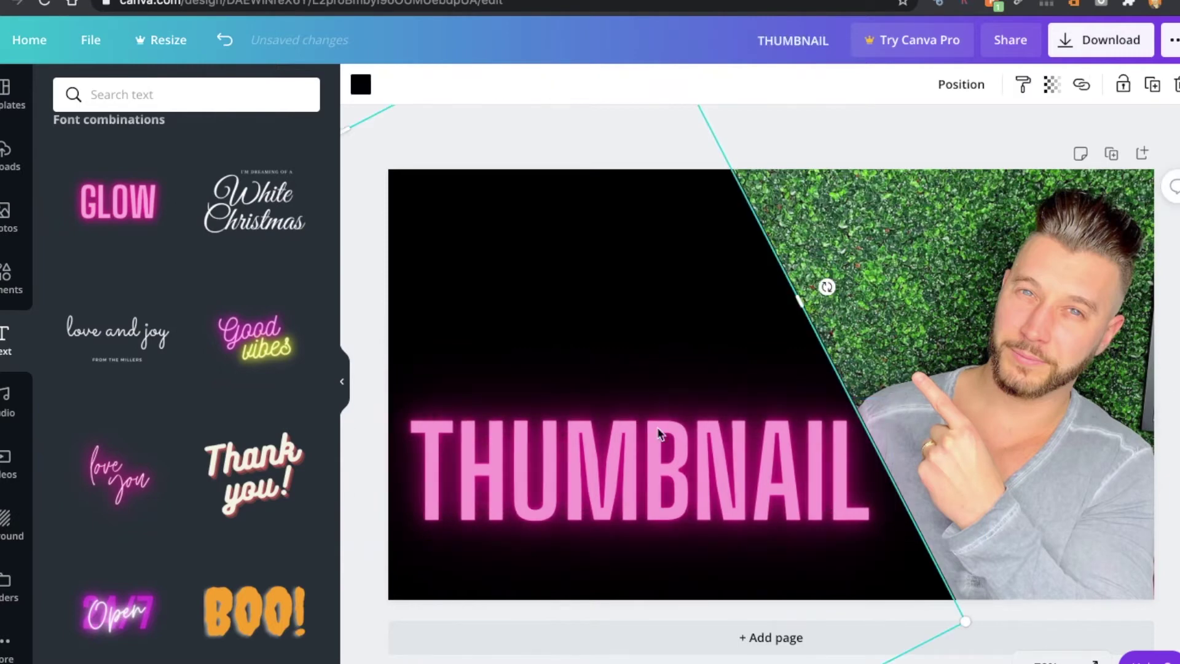
drag(654, 446, 650, 354)
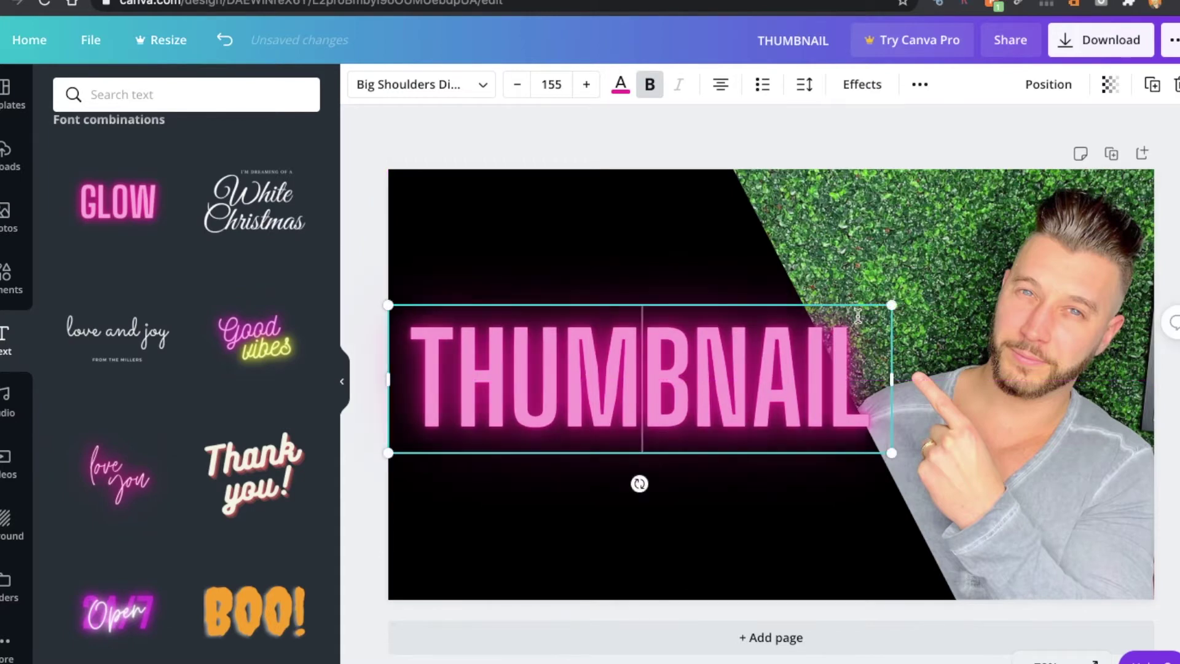
drag(891, 304, 884, 305)
- Rotate the photo counterclockwise so the man stands upright, then reposition and enlarge it beside the black shape
click(971, 222)
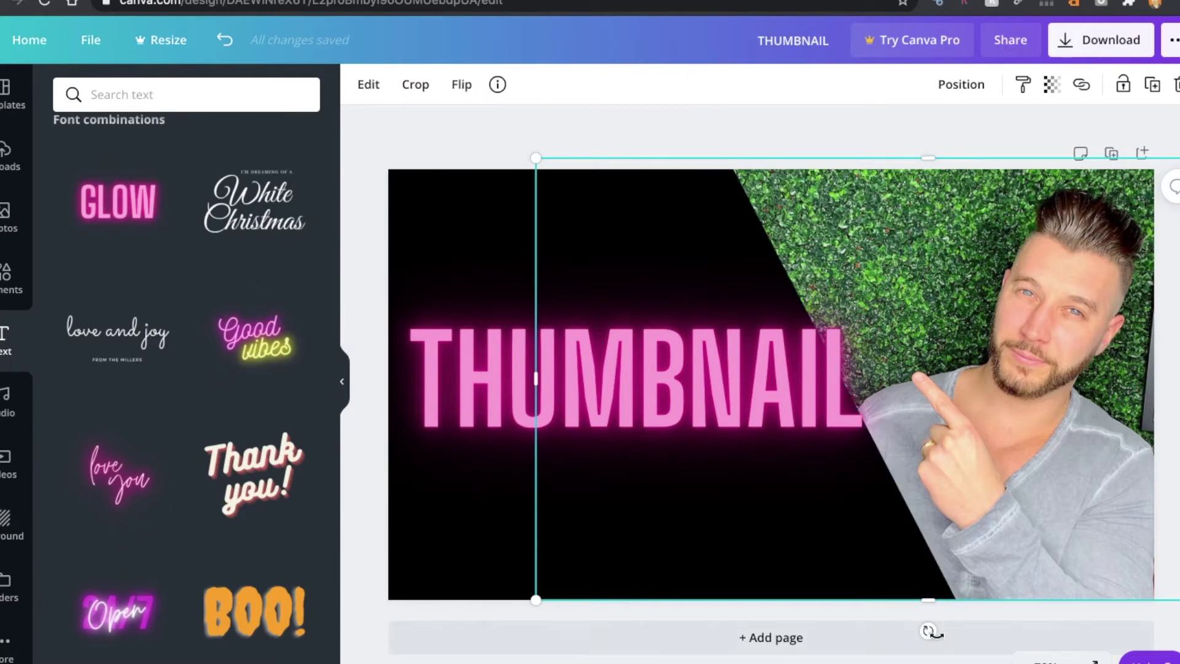
drag(946, 632, 1002, 633)
drag(978, 495, 989, 519)
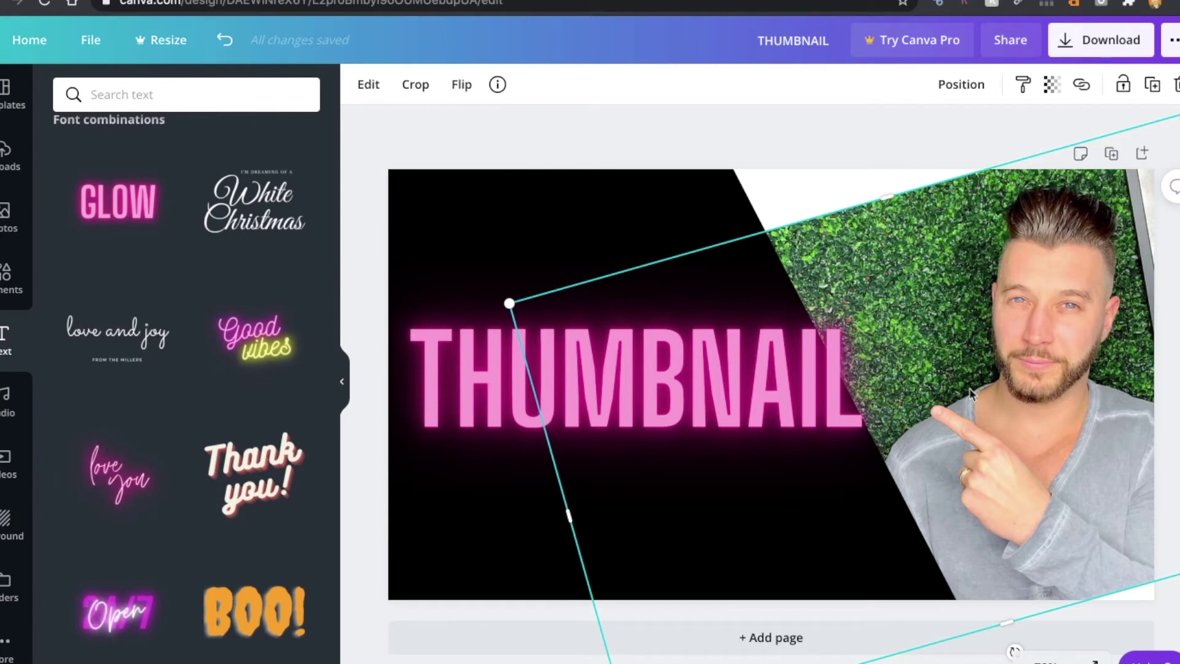
click(879, 155)
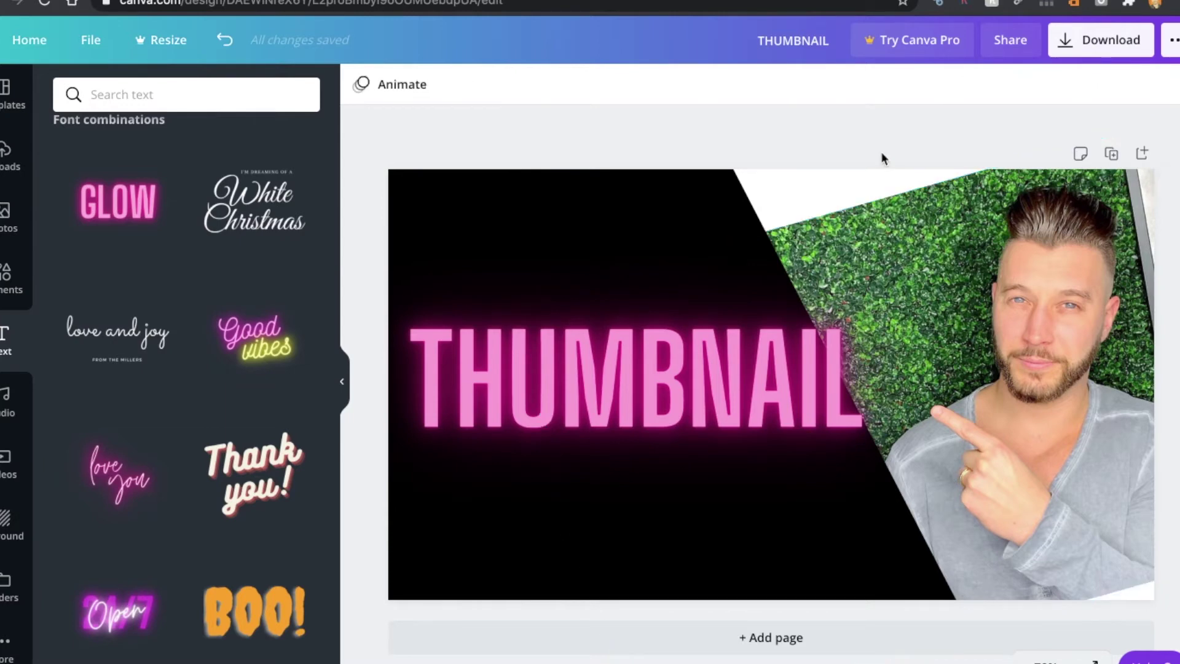
click(510, 299)
drag(510, 303, 433, 281)
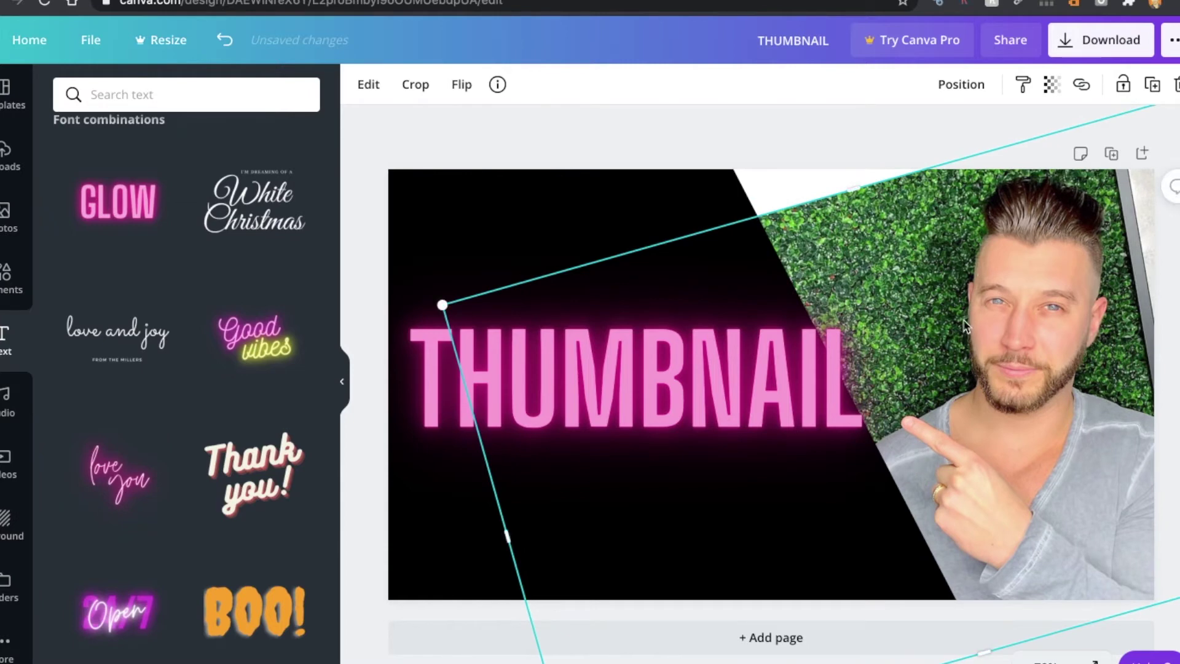
click(885, 118)
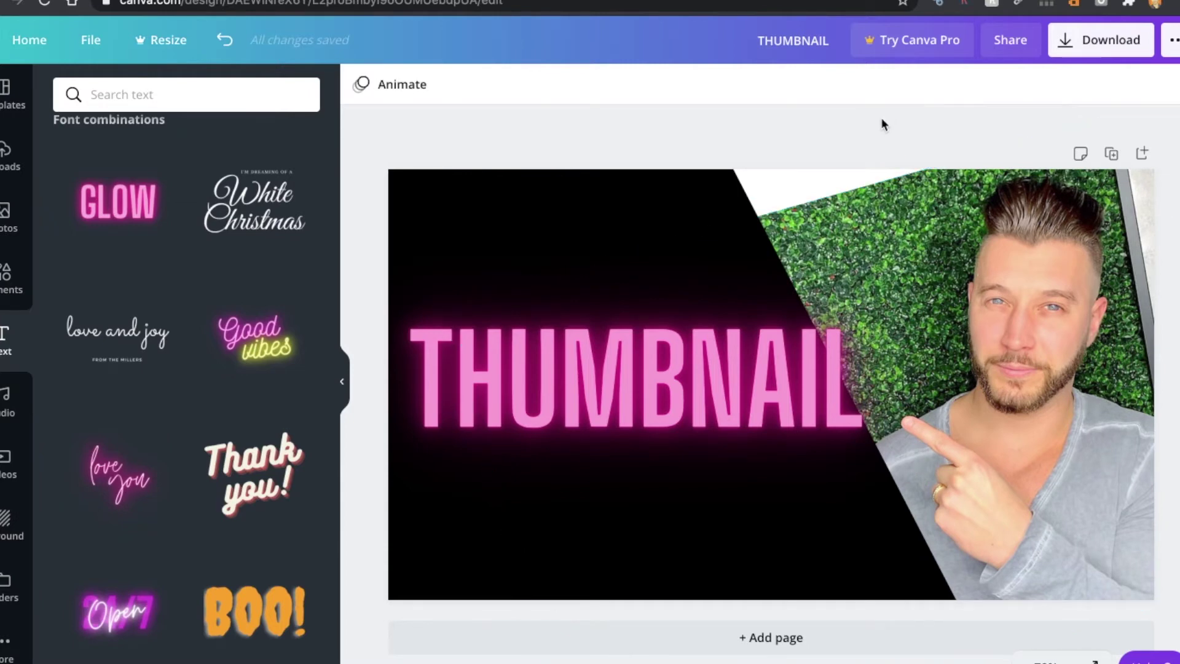
- Shift the black shape right until it backs the whole THUMBNAIL title, and nudge the photo slightly
drag(676, 245, 636, 215)
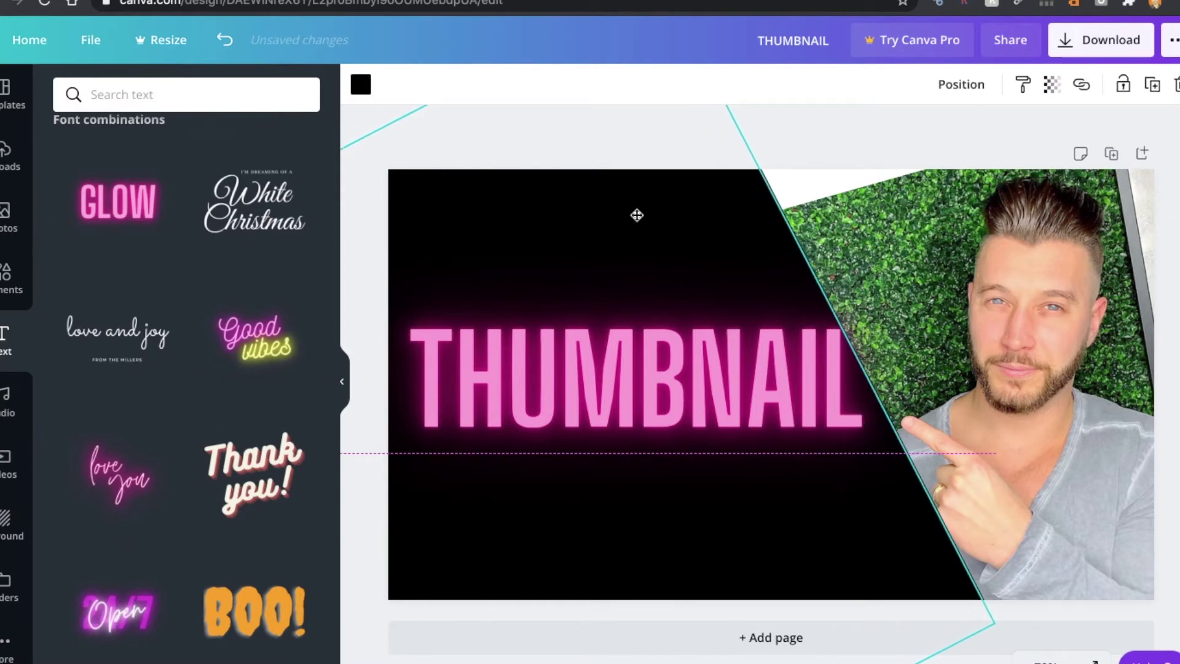
drag(637, 215, 637, 219)
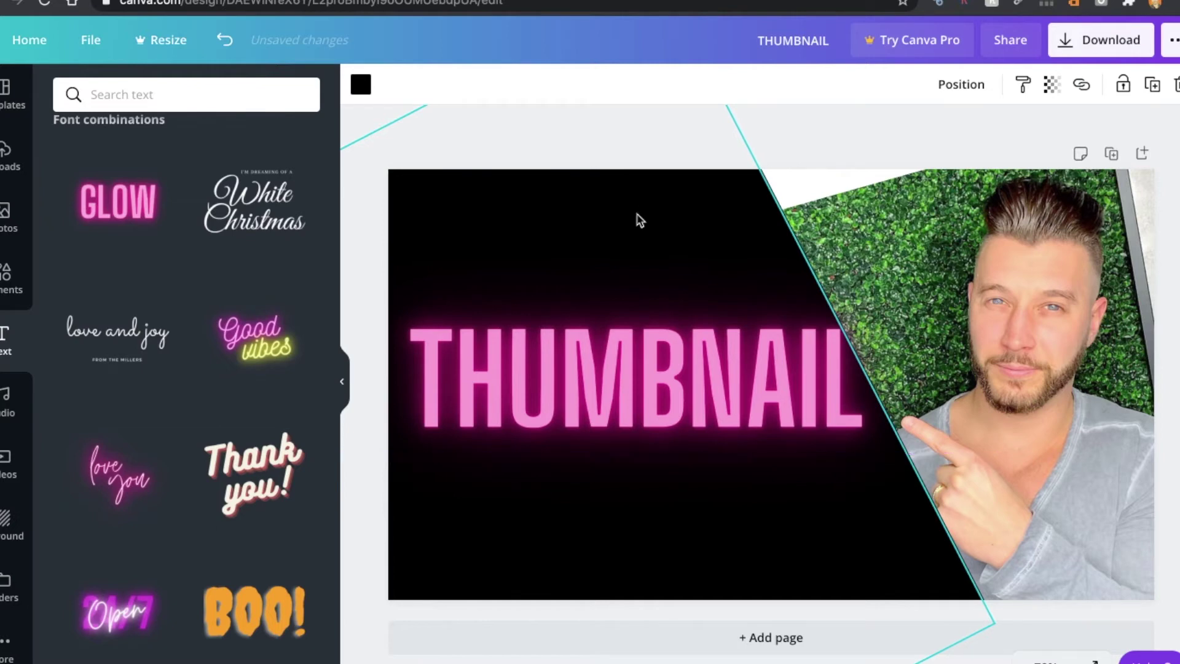
click(885, 212)
drag(1030, 258, 1035, 257)
key(Escape)
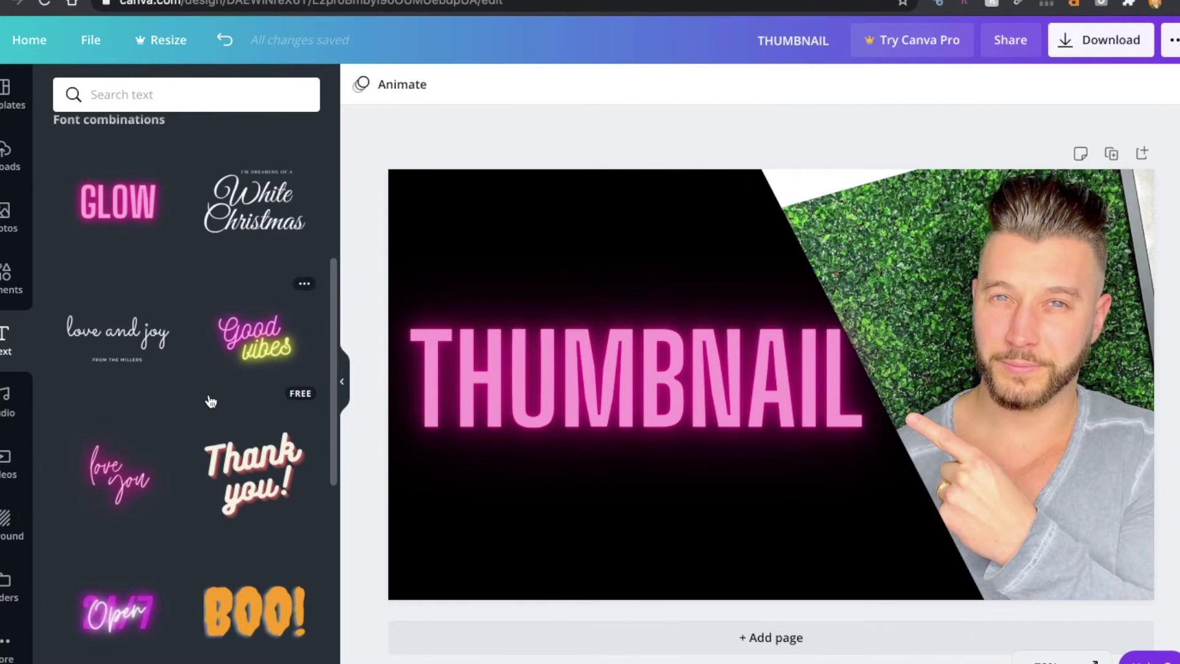
- Add the Wild SALE font combination and remove its "Wild" and "UP TO 50% OFF!" lines
scroll(203, 414, up, 5)
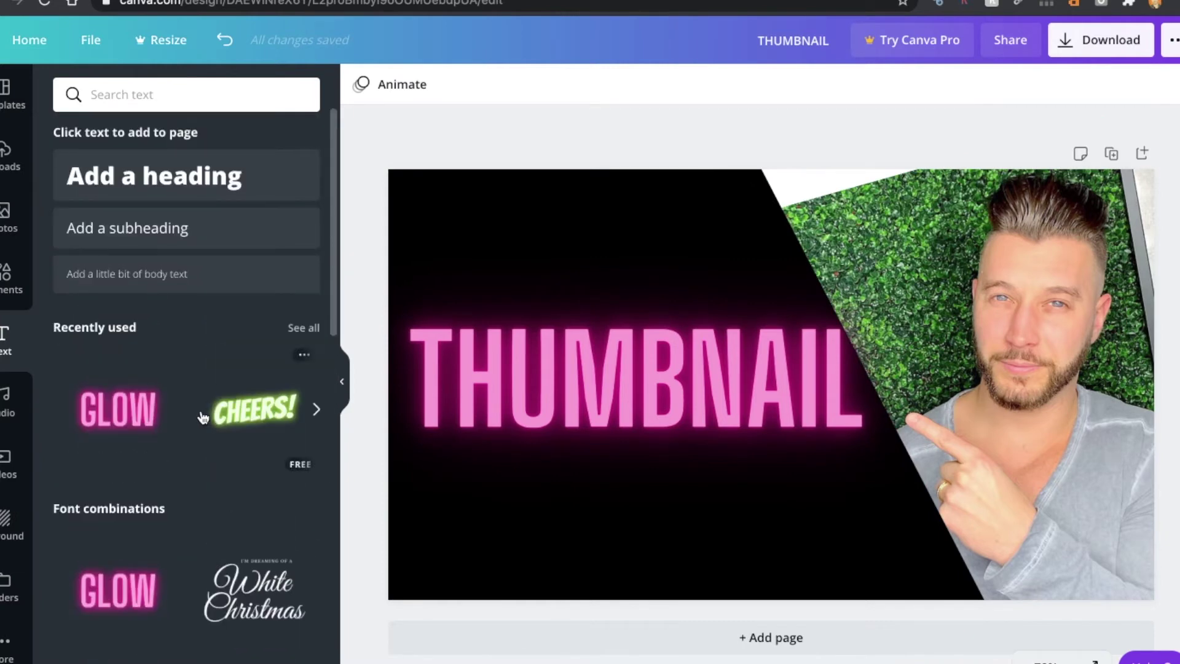
scroll(203, 416, down, 10)
scroll(204, 416, down, 5)
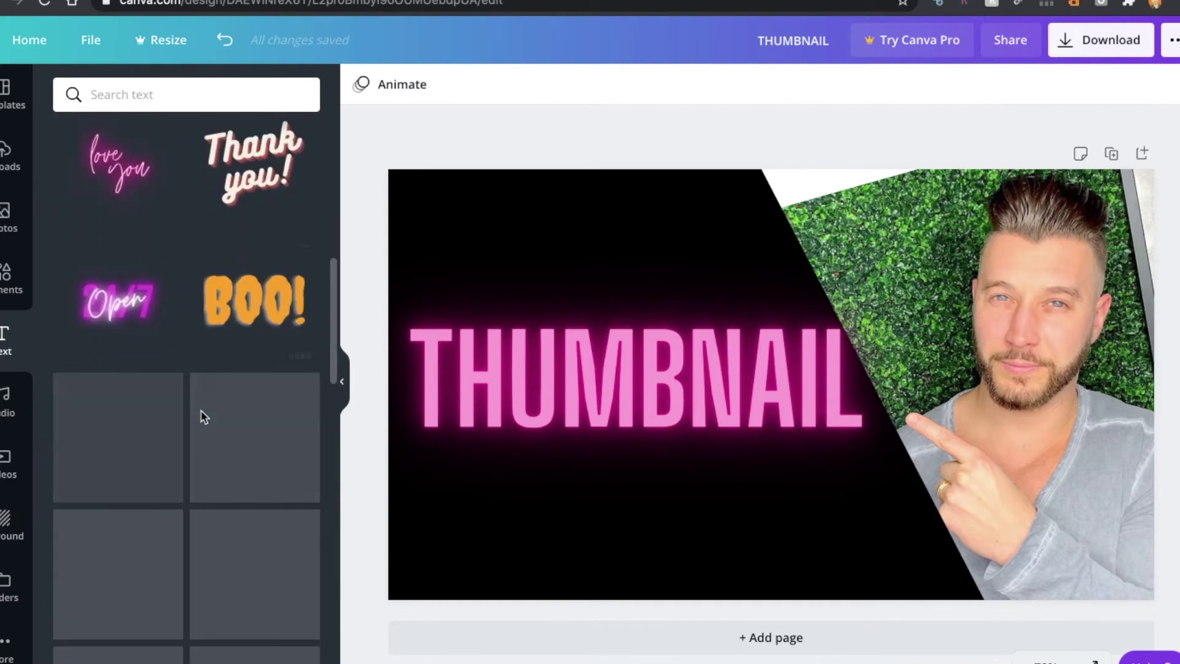
scroll(202, 417, down, 1)
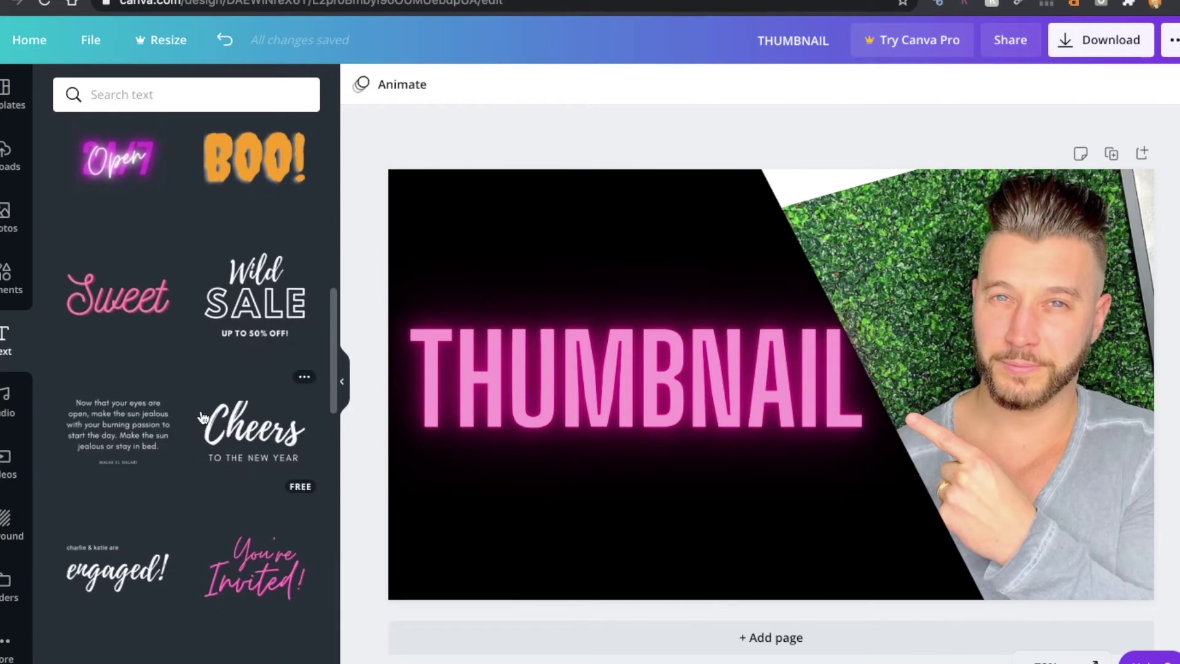
click(259, 277)
click(799, 301)
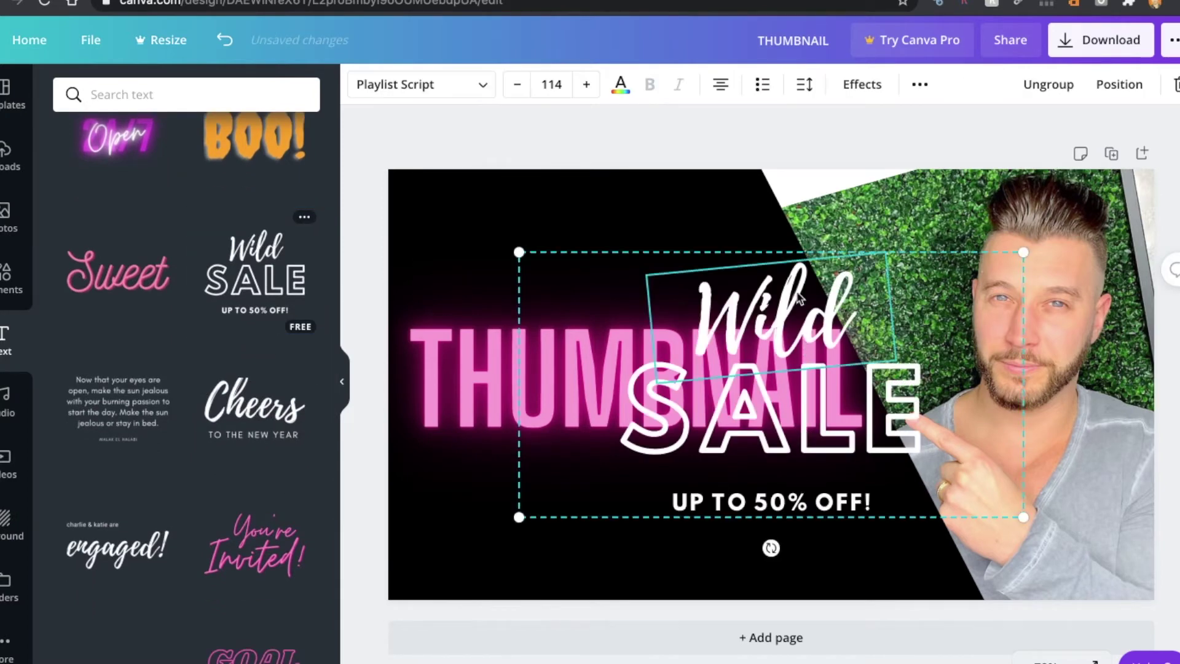
key(Delete)
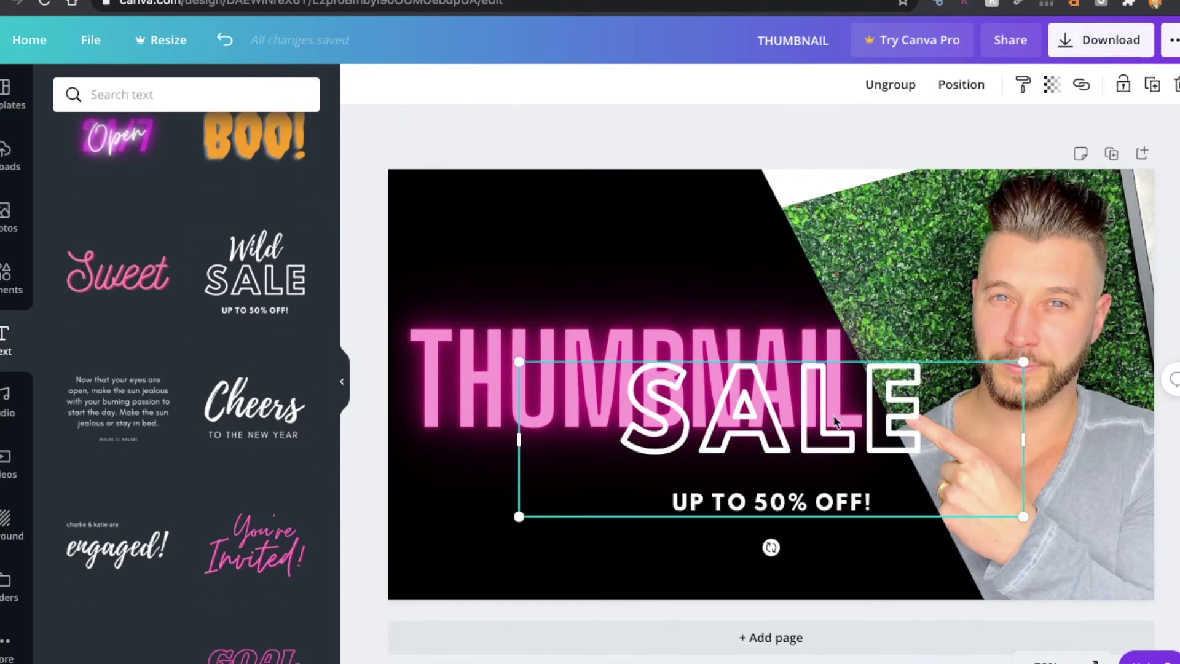
click(784, 503)
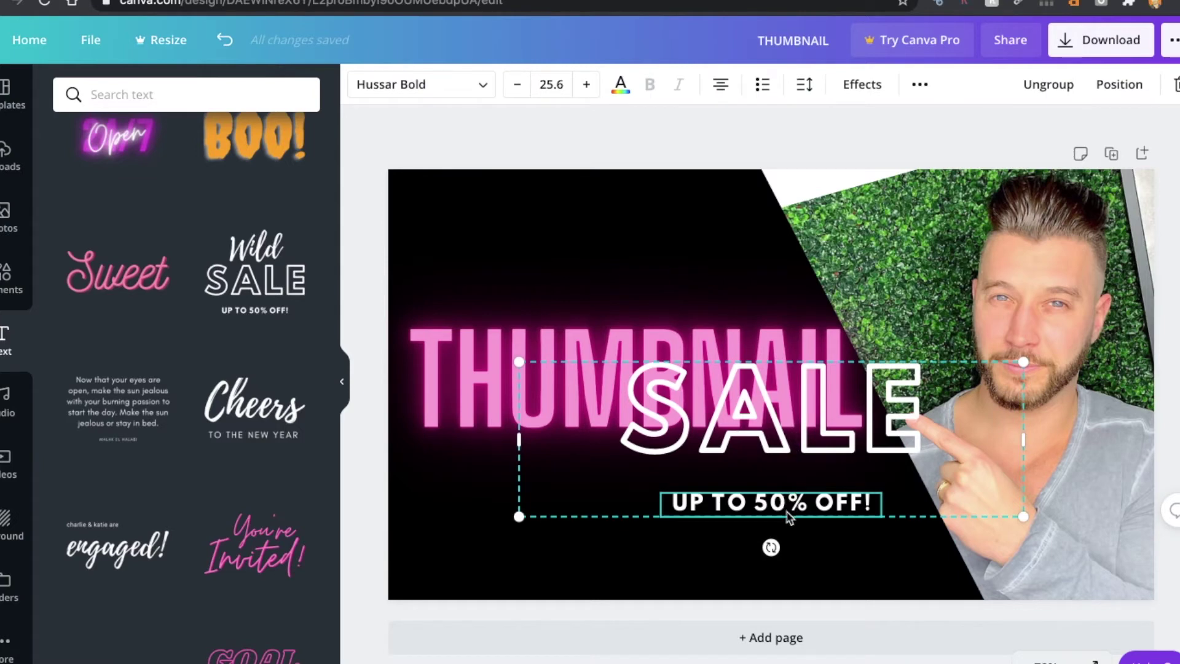
click(788, 505)
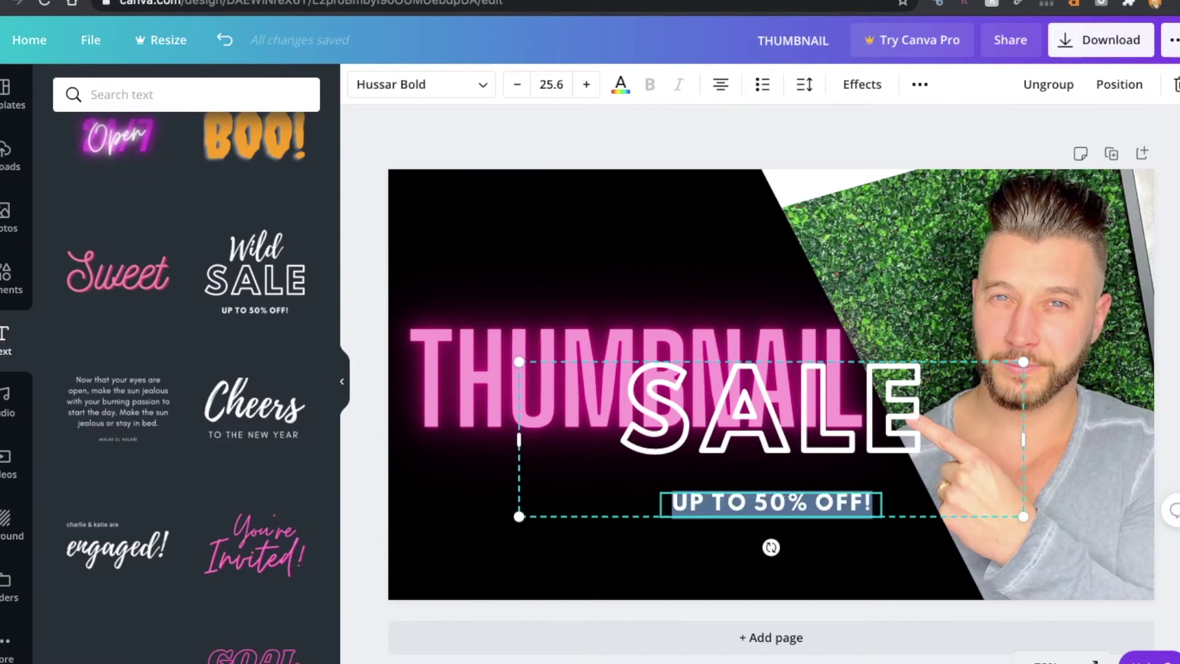
key(BackSpace)
click(864, 491)
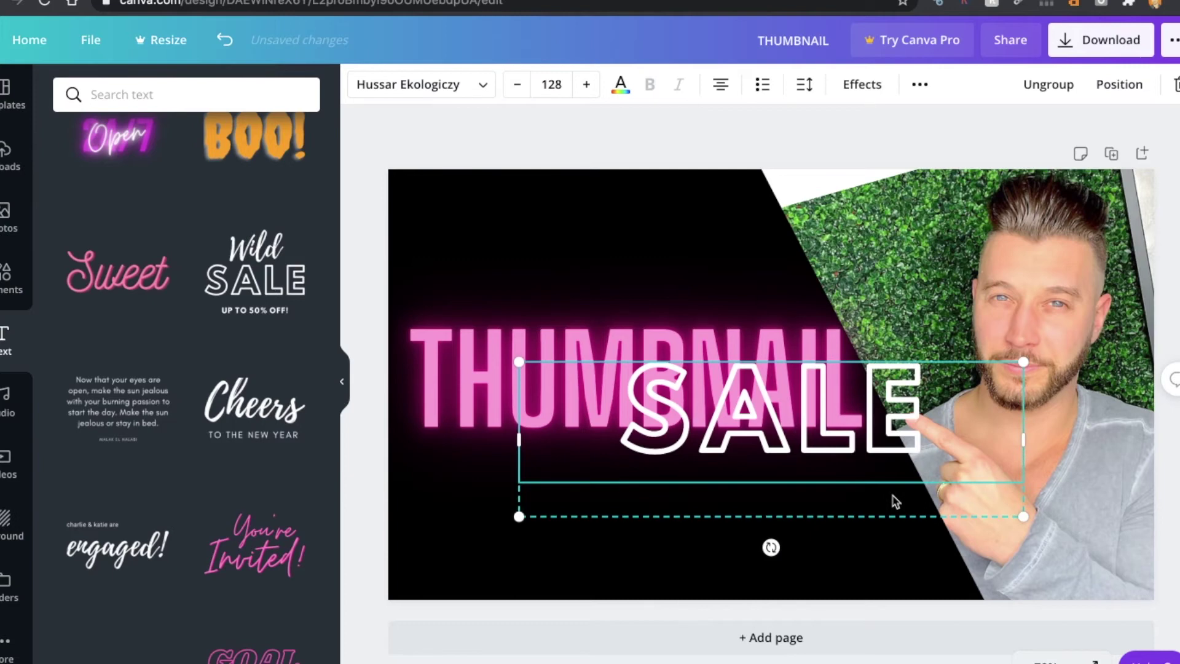
- Replace SALE with TUTORIAL, widen the text box to fit one line and scale the text down to size 98.7
click(892, 494)
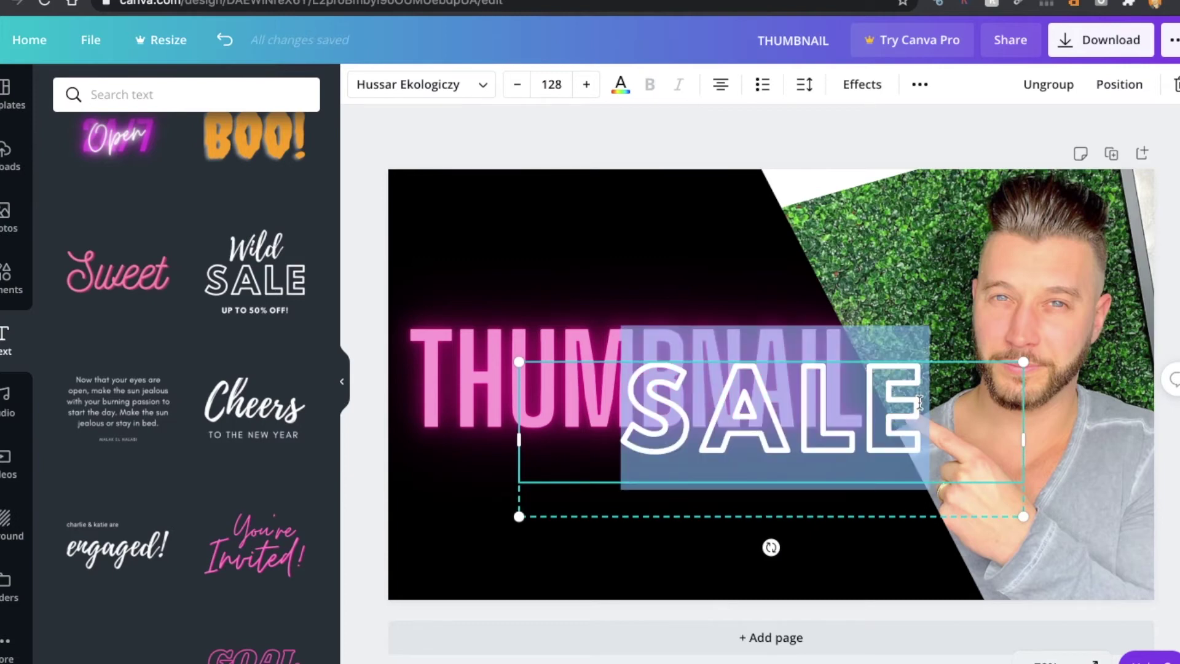
text(TU)
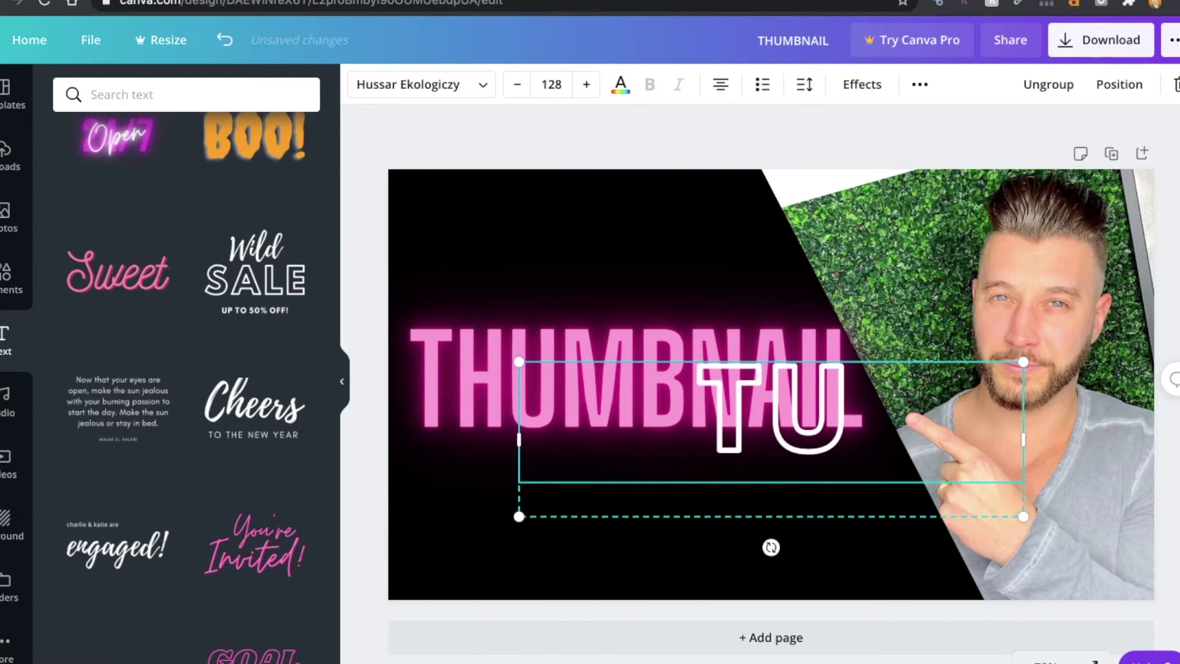
text(TORIAL)
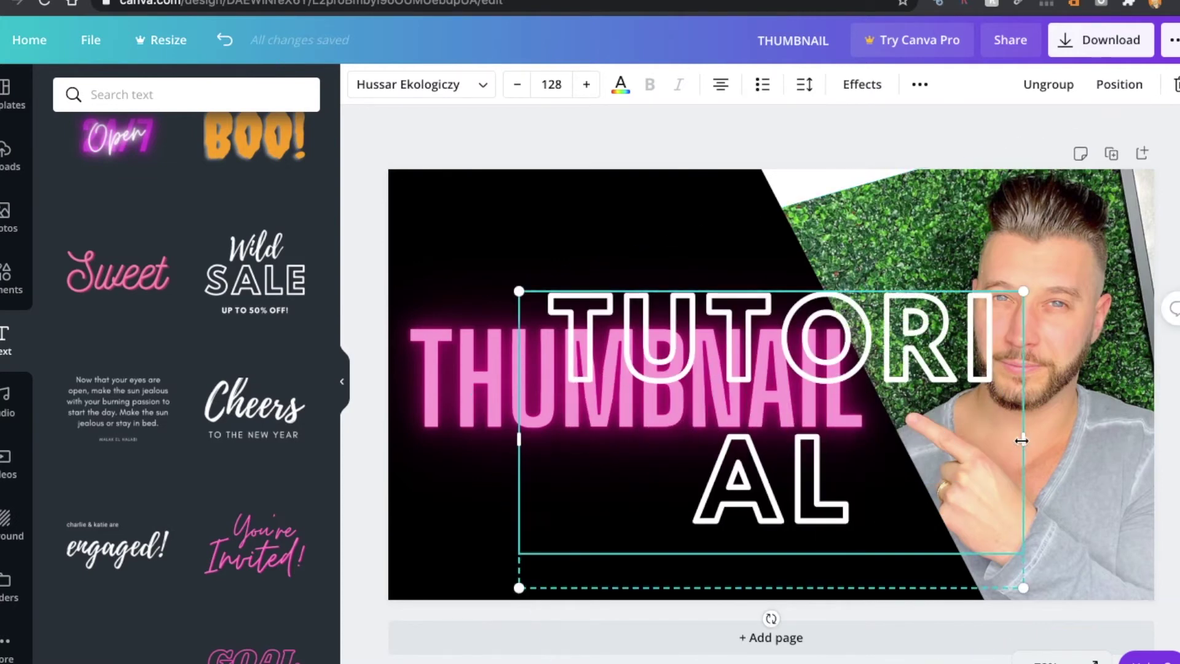
drag(1023, 441, 1168, 445)
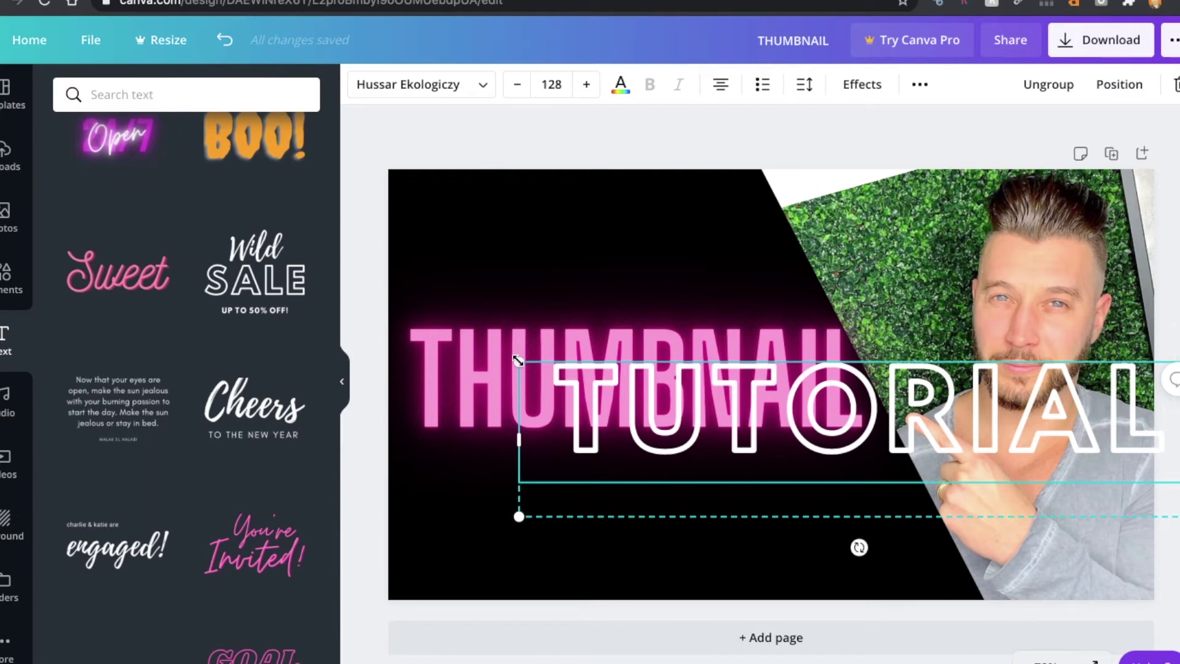
drag(519, 363, 690, 443)
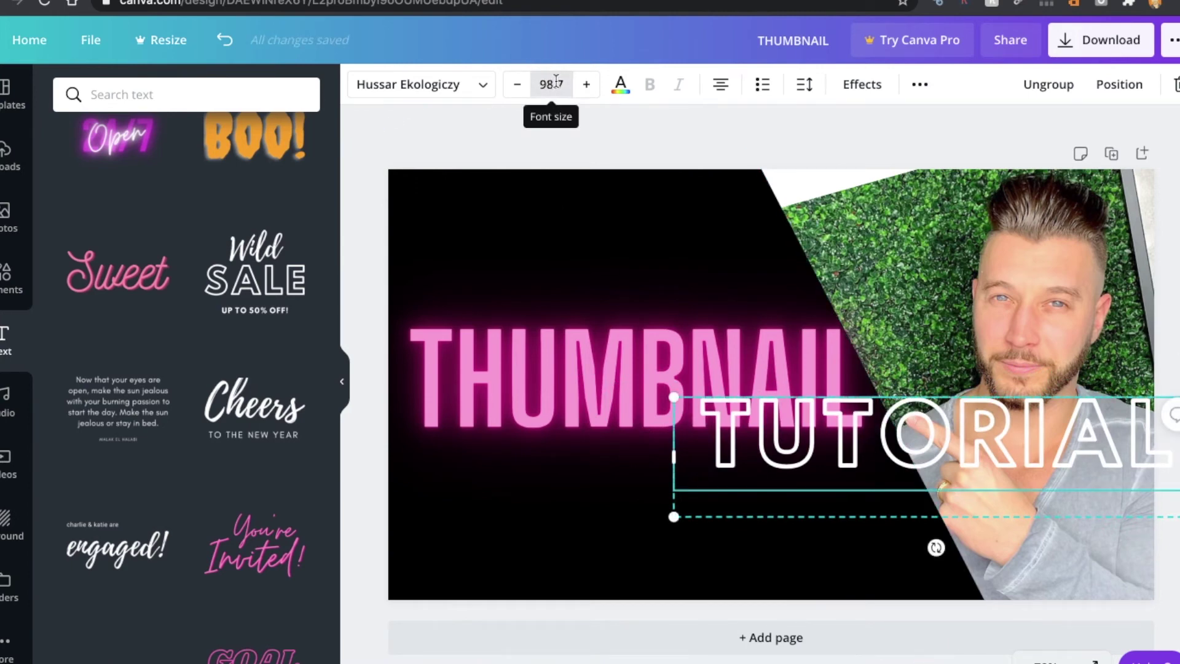
- Move the outlined TUTORIAL text onto the black shape directly beneath THUMBNAIL
click(481, 86)
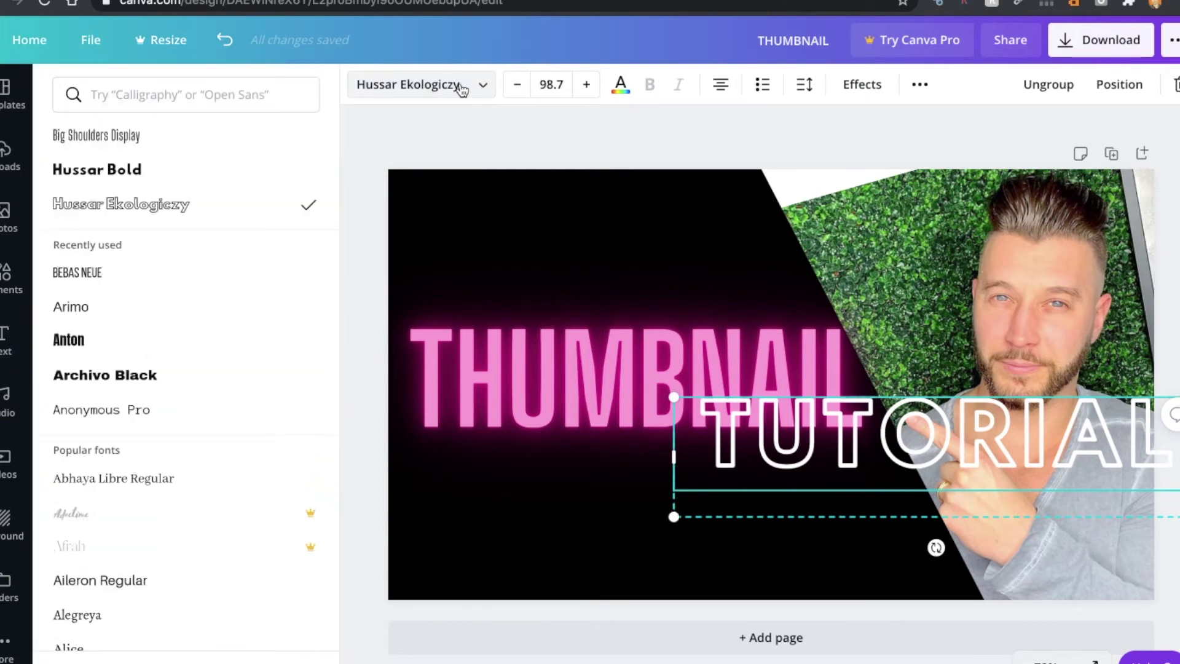
click(480, 89)
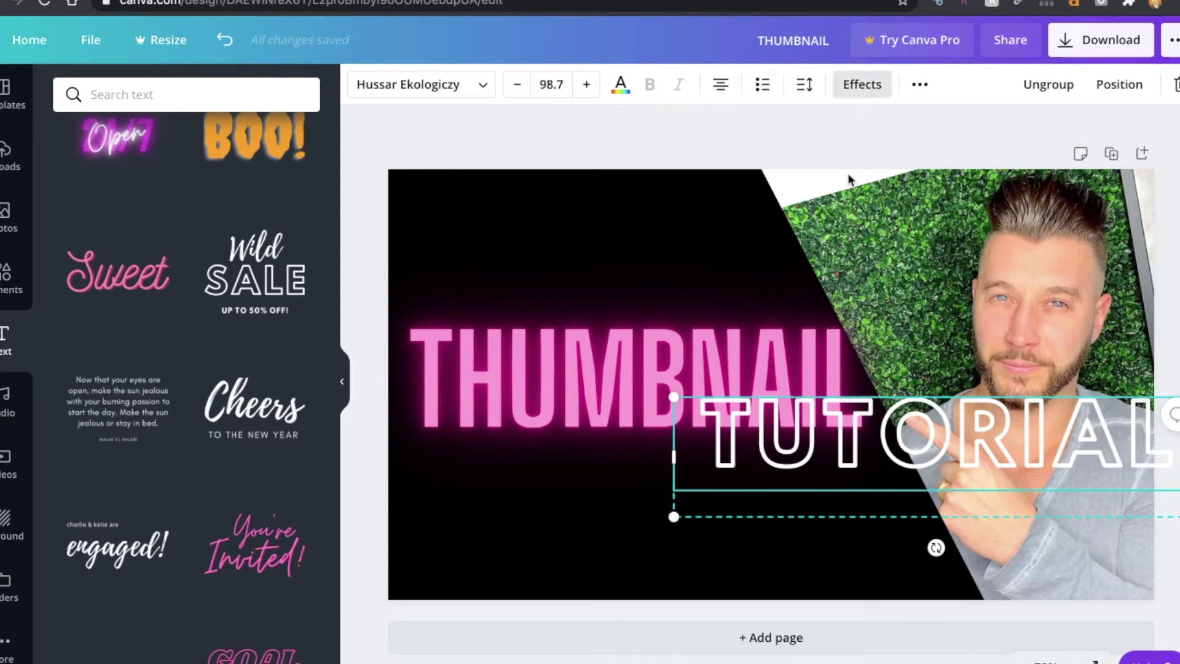
click(779, 364)
click(774, 422)
drag(774, 423, 473, 477)
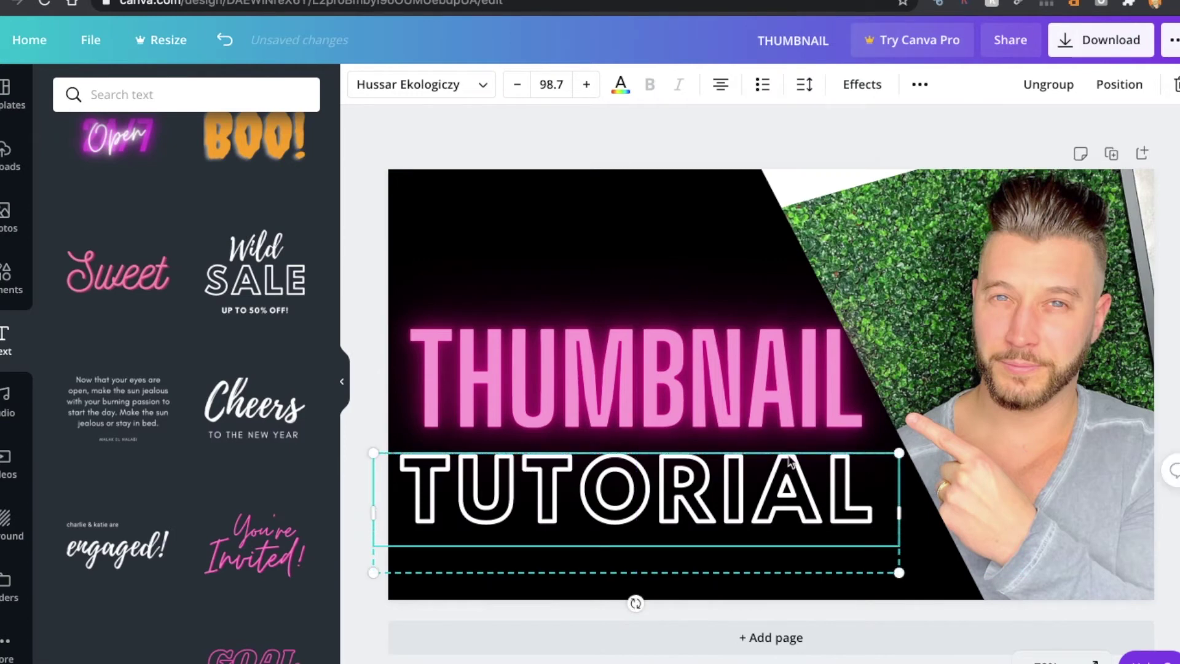
- Enlarge the outlined TUTORIAL text to size 103 so it spans slightly wider than the THUMBNAIL title
drag(899, 450, 924, 446)
drag(711, 485, 713, 486)
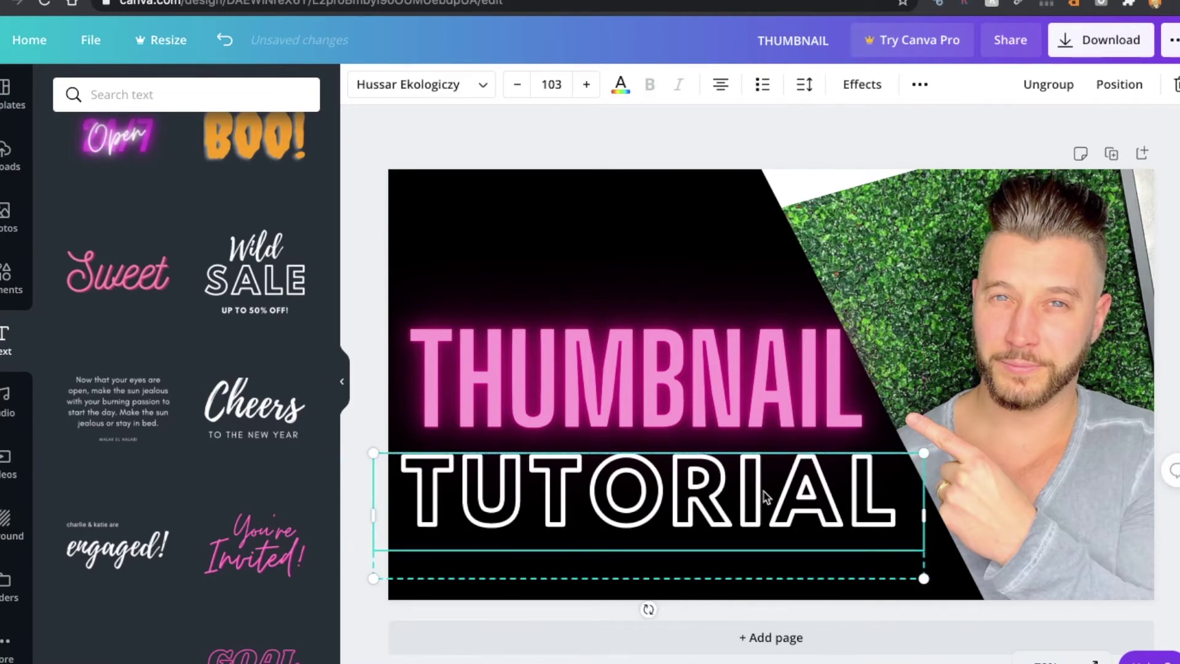
- Try the Hollow, Splice, Echo and Shadow effects on the TUTORIAL text and settle on Lift at intensity 50
click(867, 97)
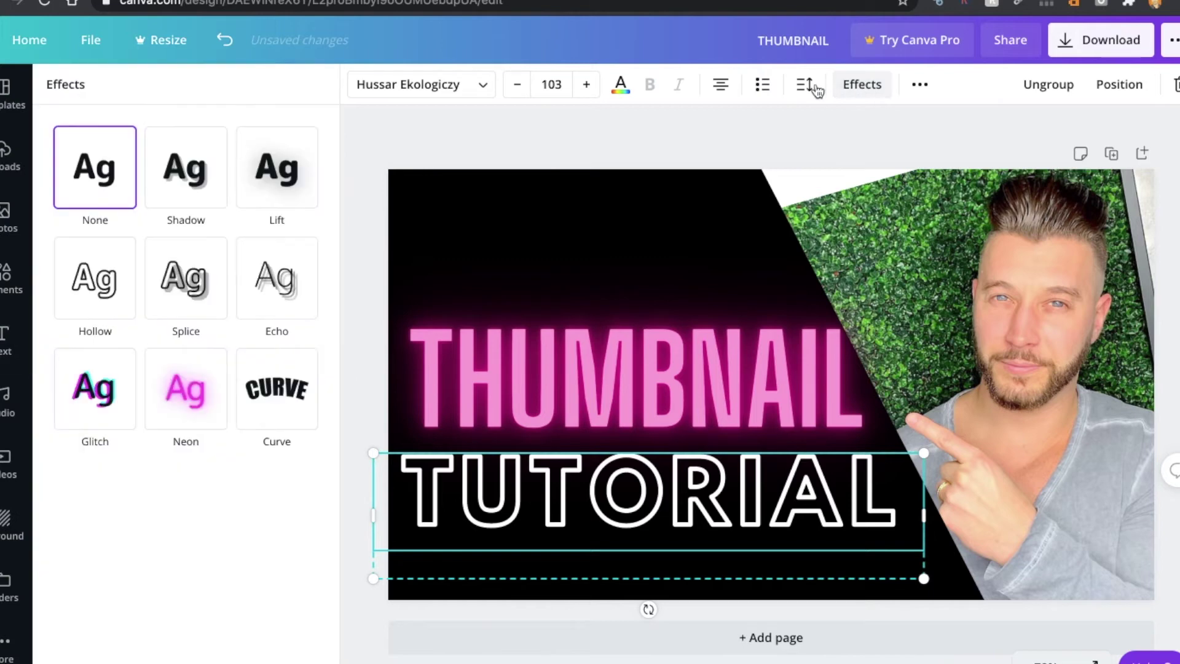
click(95, 292)
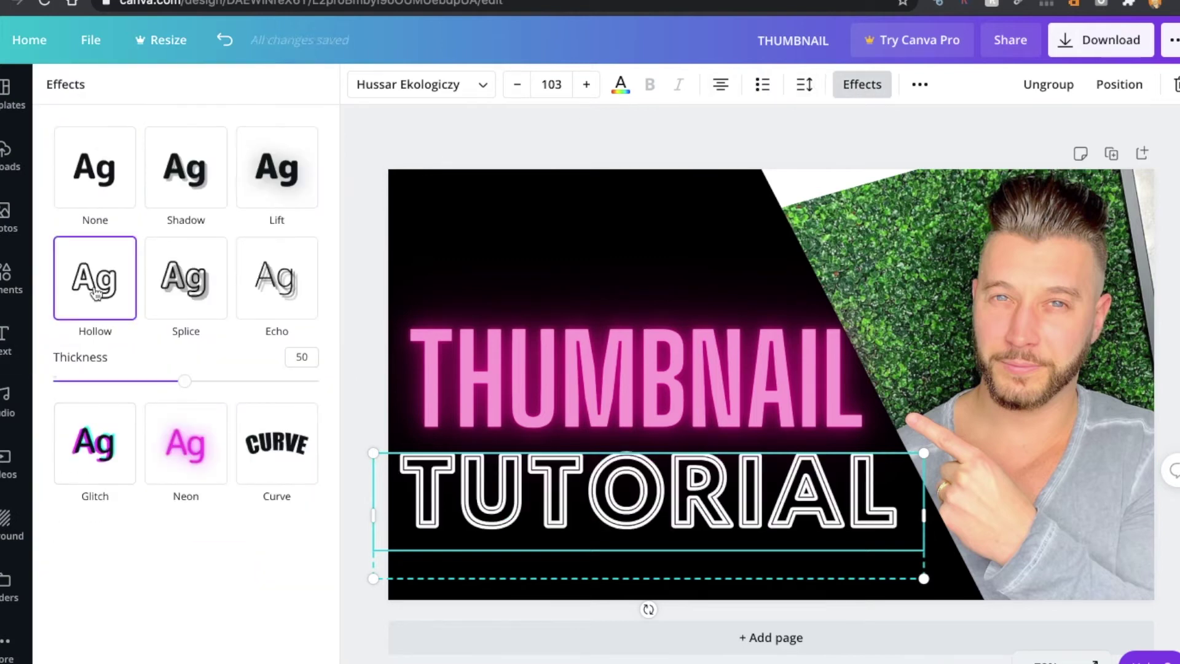
click(171, 289)
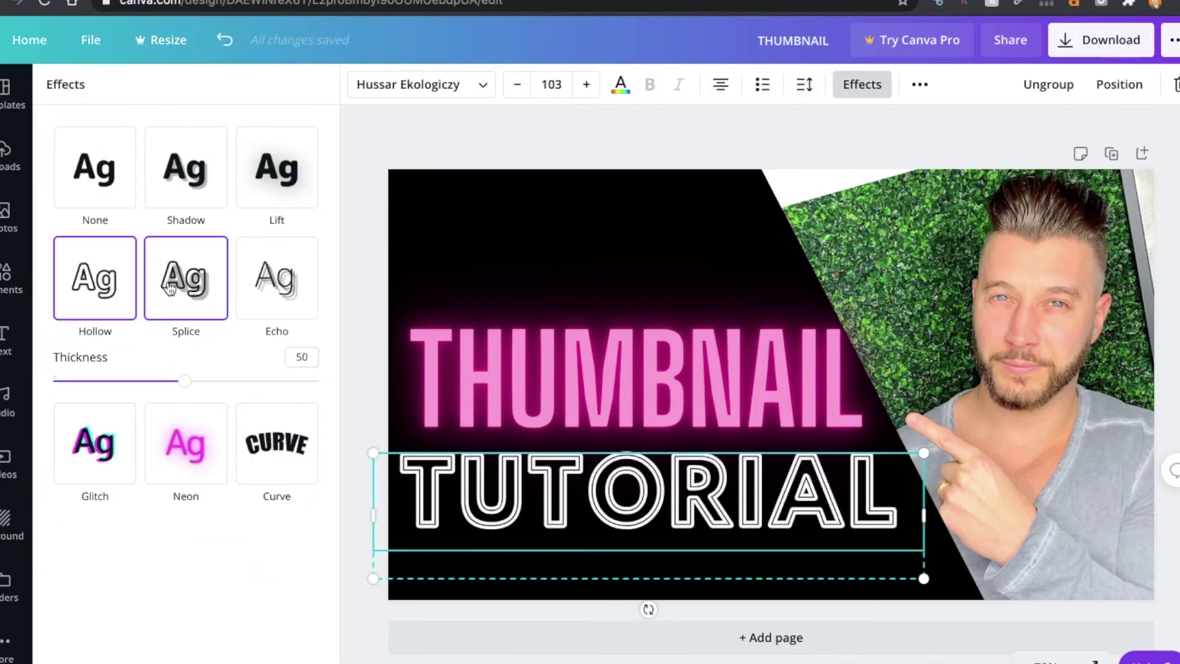
click(284, 287)
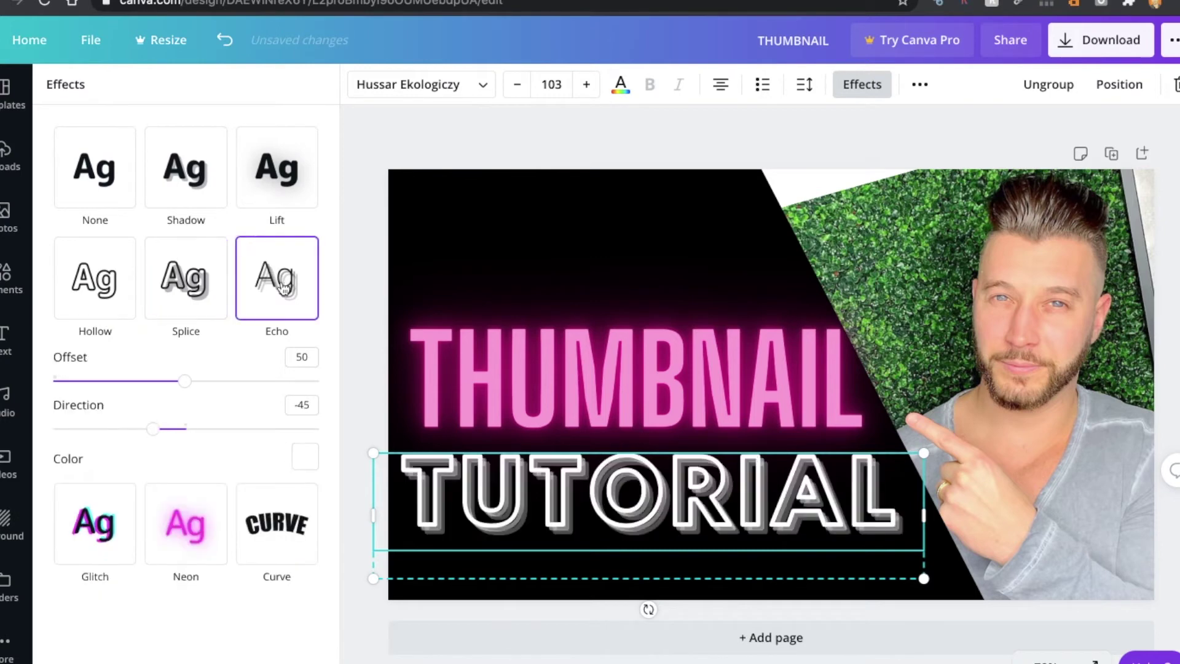
click(278, 175)
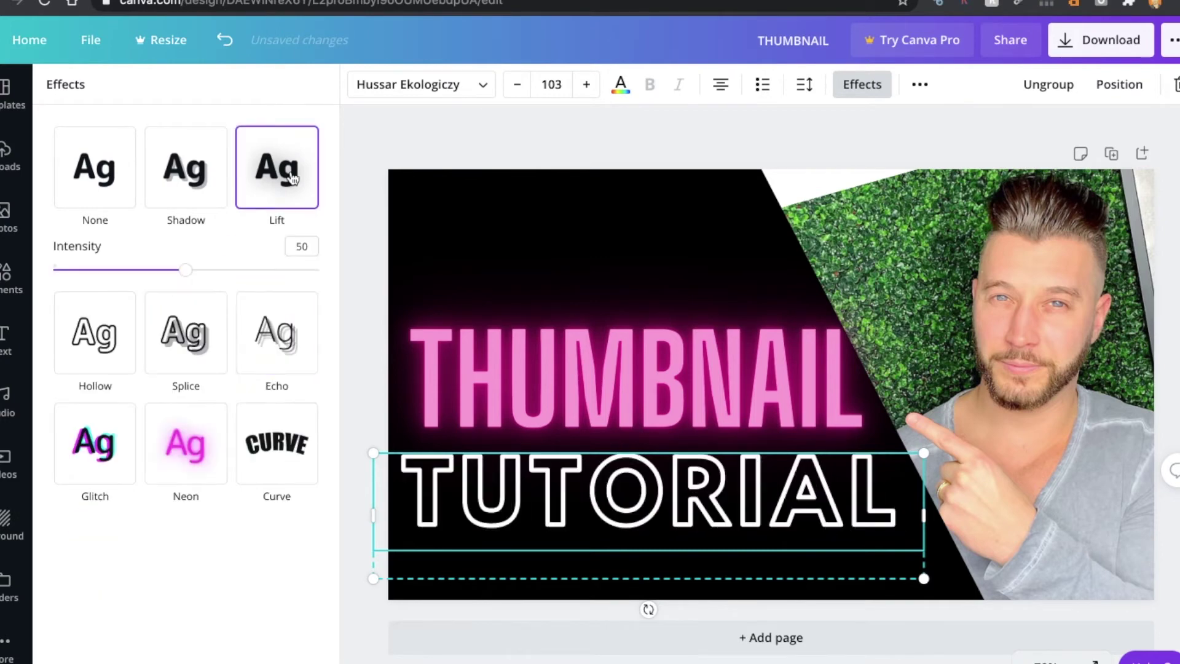
click(193, 178)
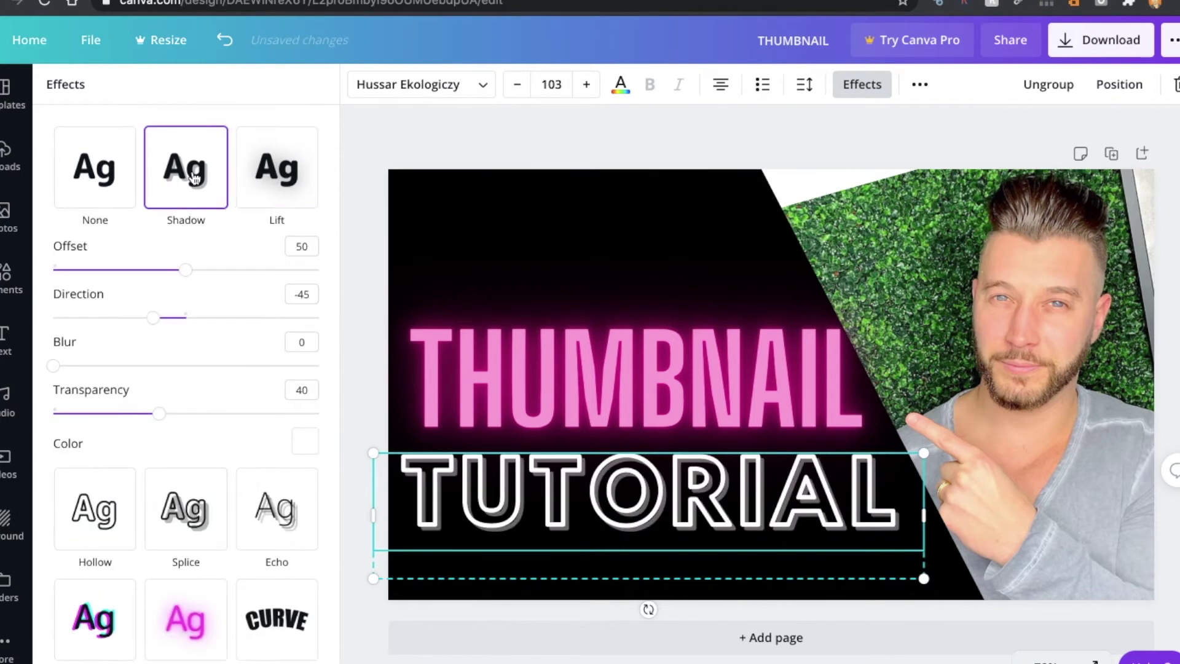
click(120, 178)
click(280, 175)
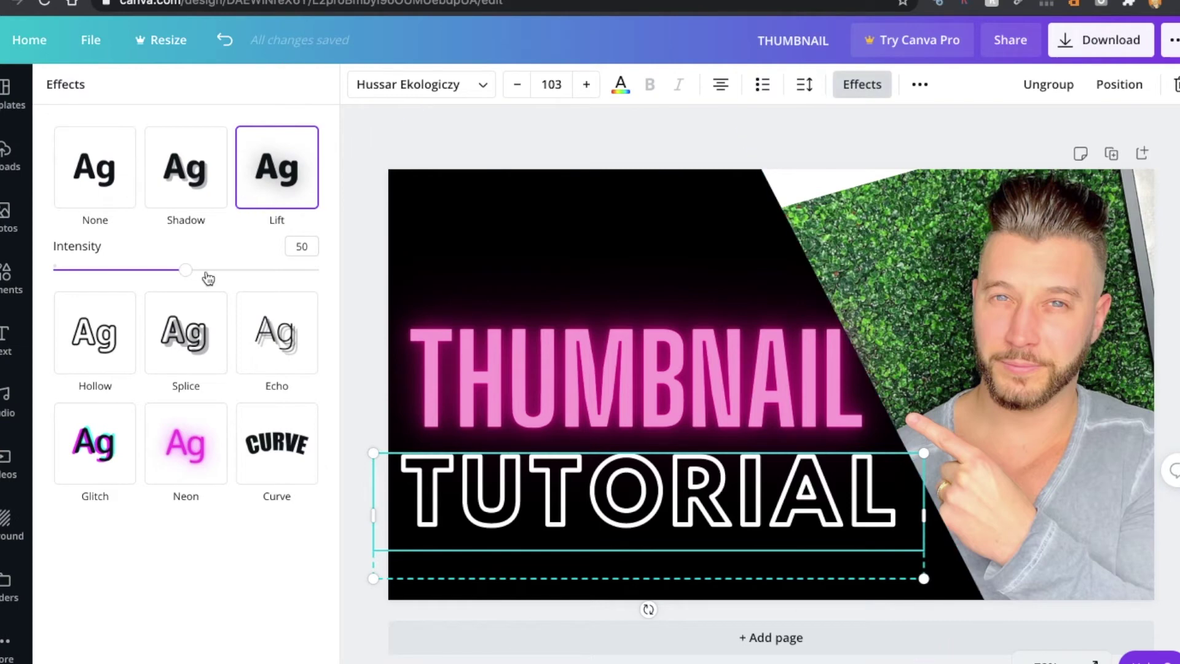
click(577, 256)
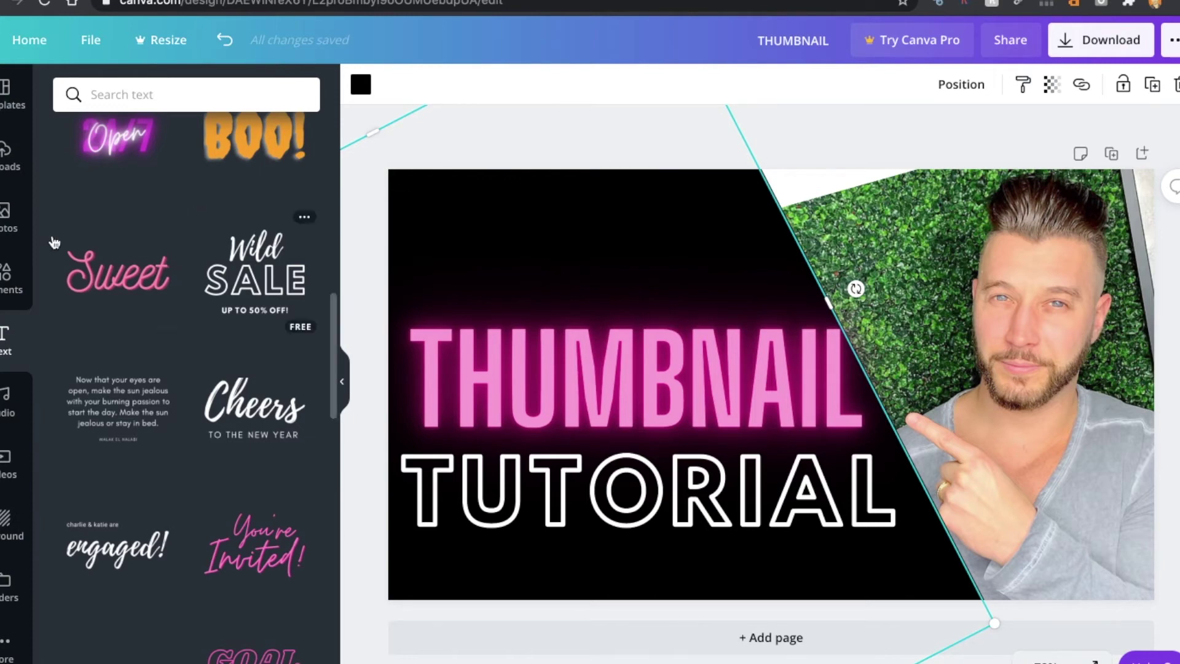
- Search the photo library for "Canva Logo" in place of the earlier facebook search
click(6, 216)
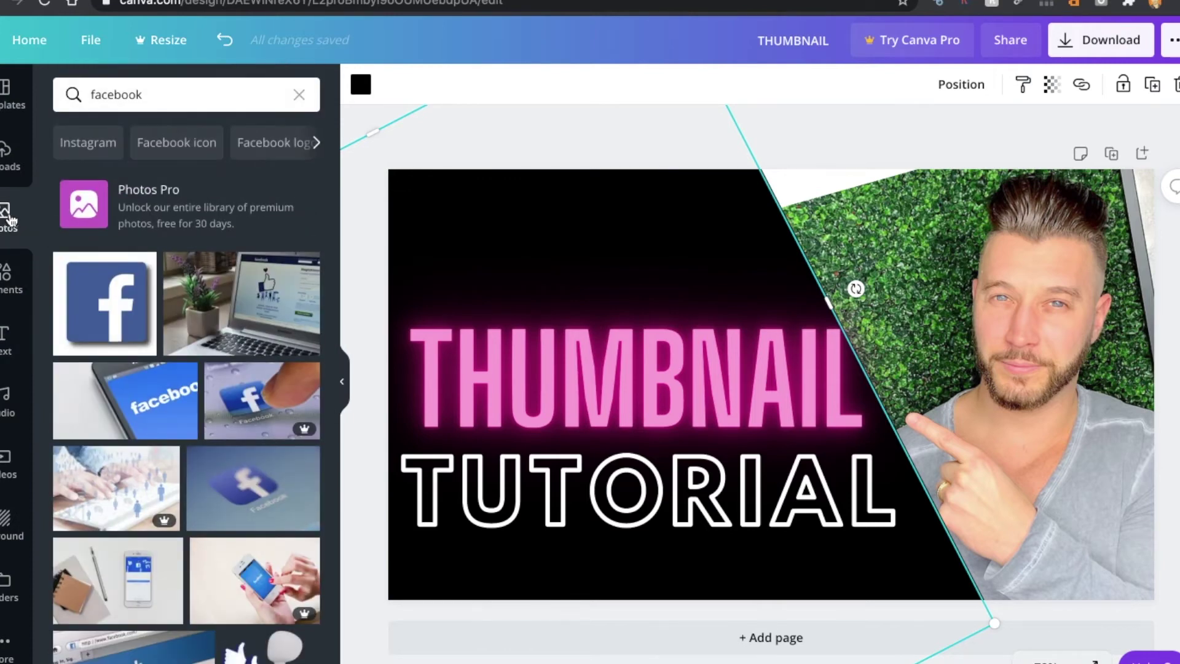
click(166, 95)
drag(166, 95, 83, 88)
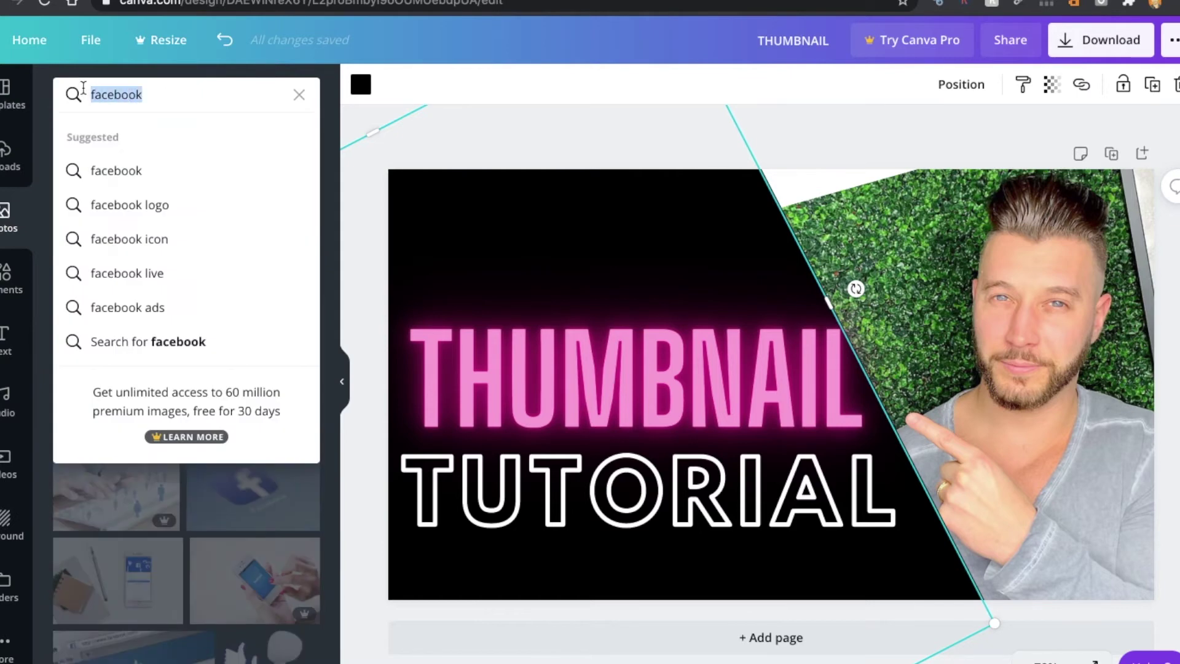
key(BackSpace)
text(Canb)
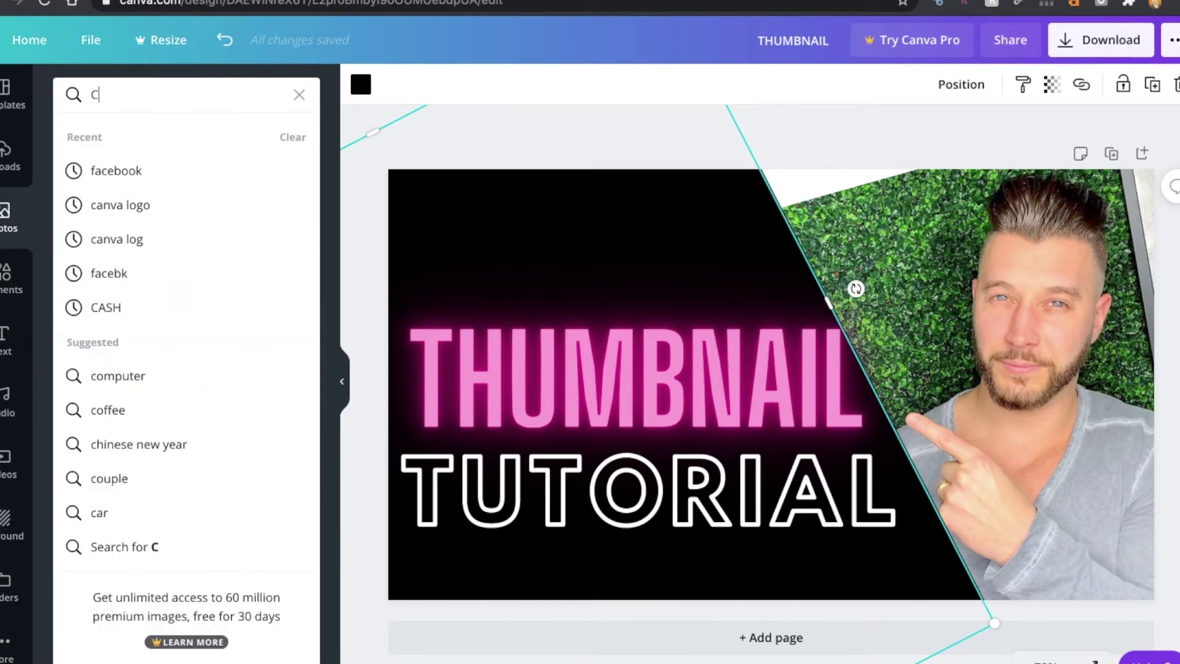
key(BackSpace)
text(va Logo)
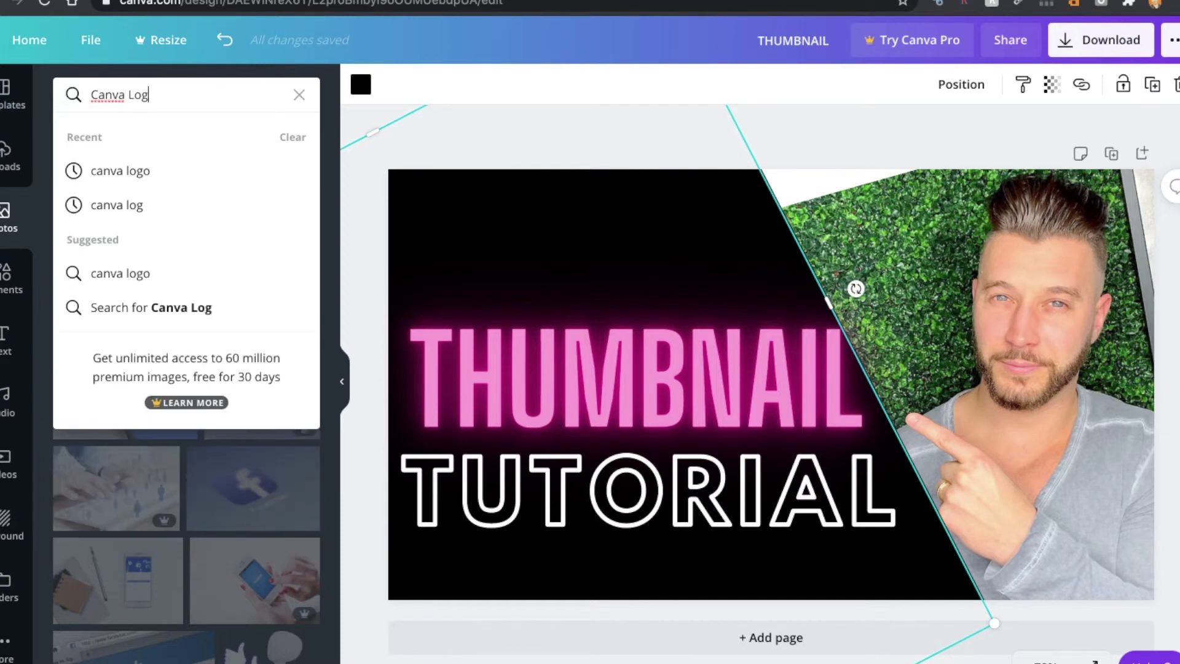
key(Return)
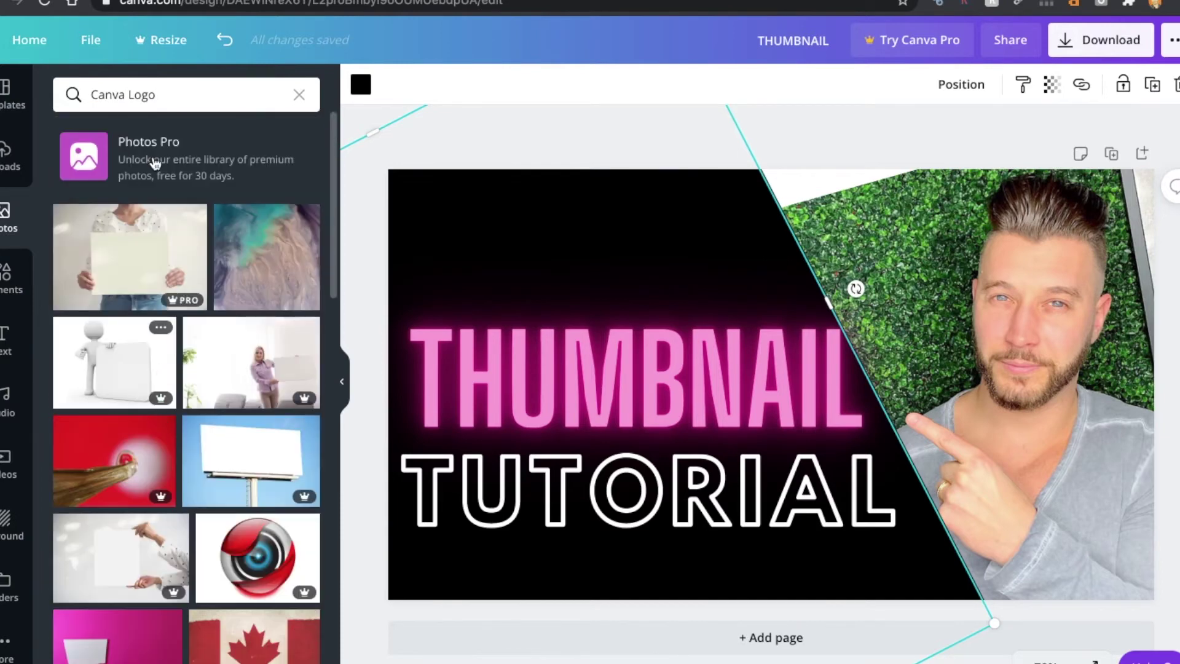
- Switch to Google, search for "Canva Logo" and filter the image results to transparent ones
drag(160, 94, 91, 99)
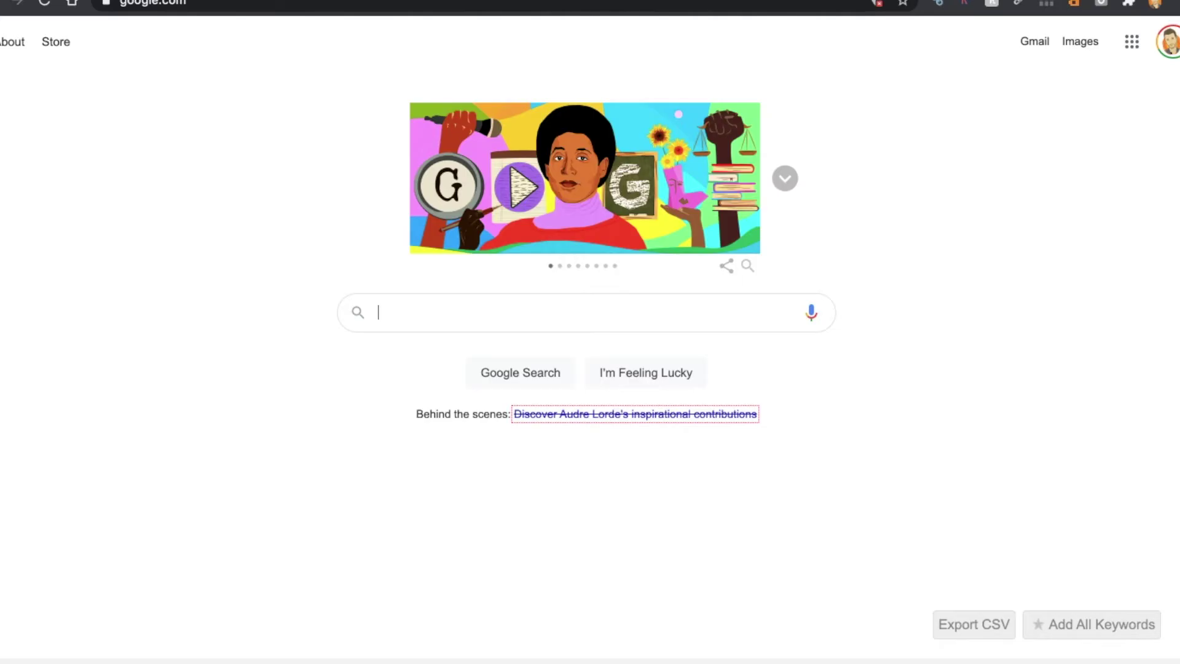
text(Canva Logo)
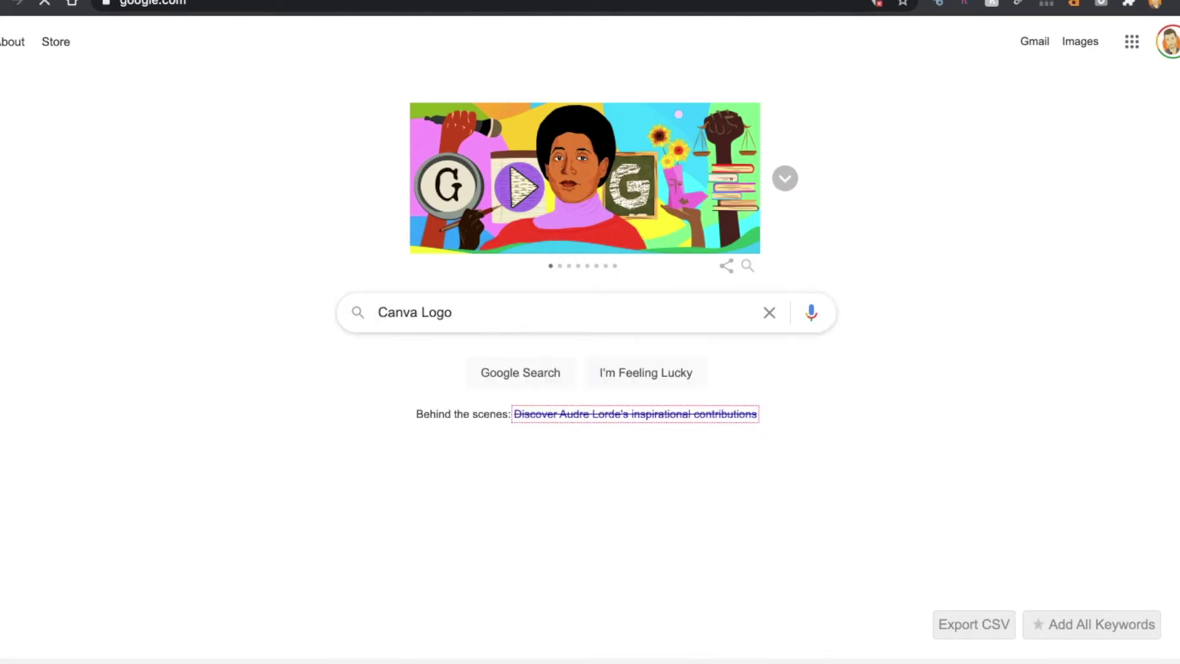
key(Return)
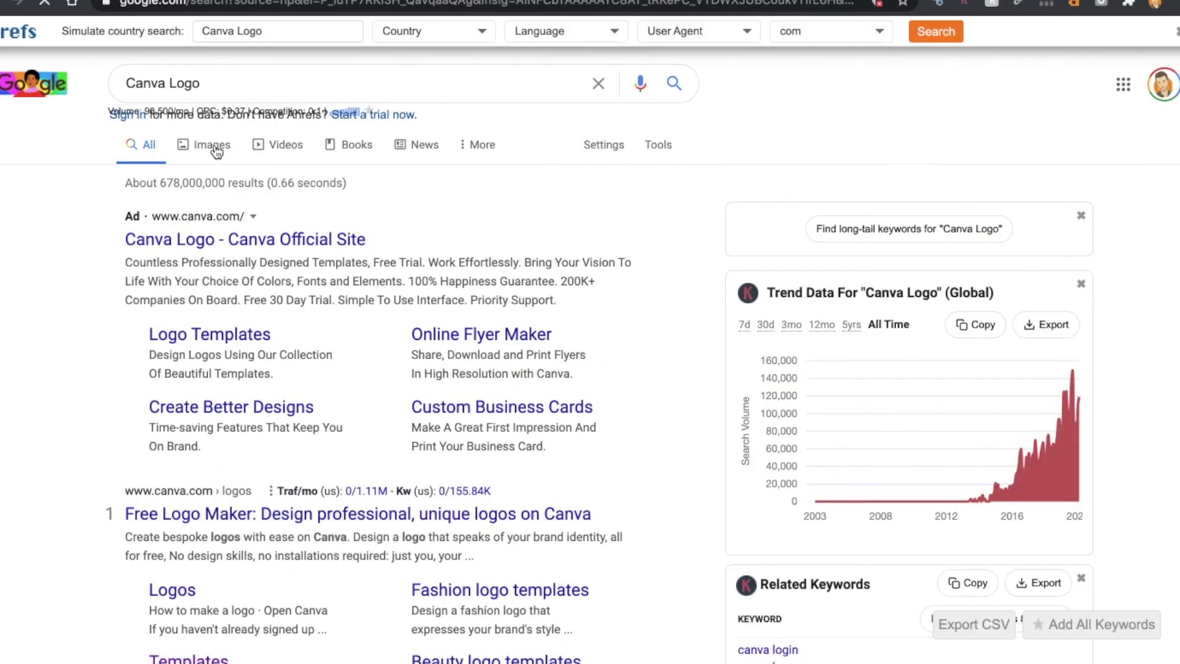
click(216, 151)
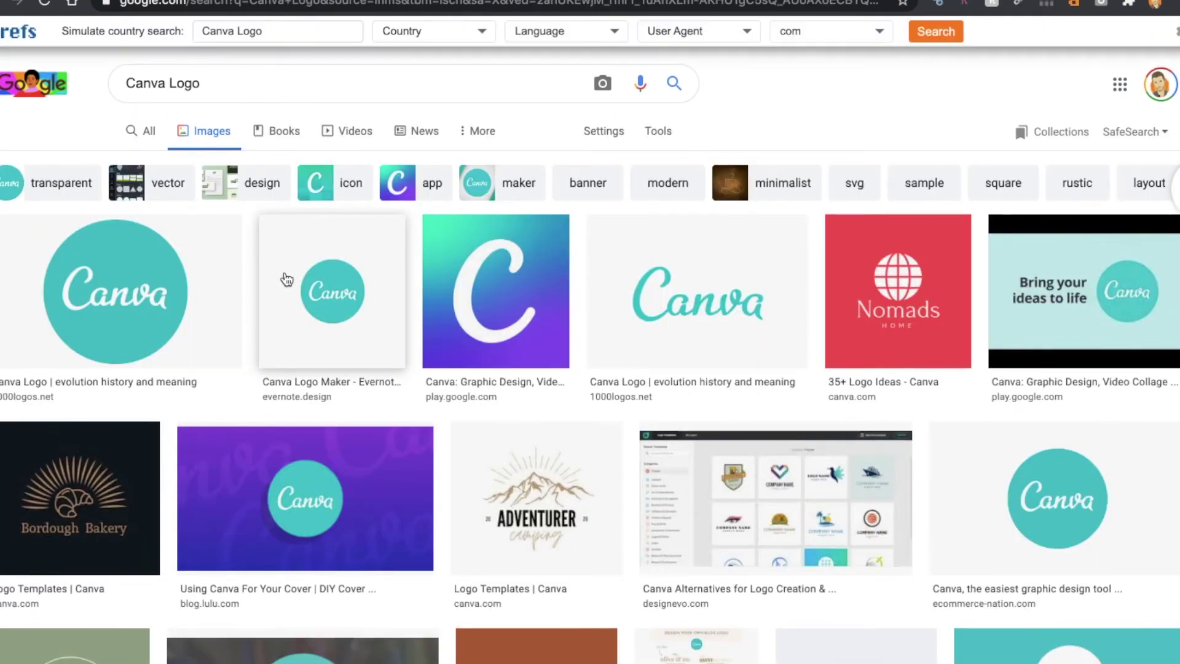
click(78, 180)
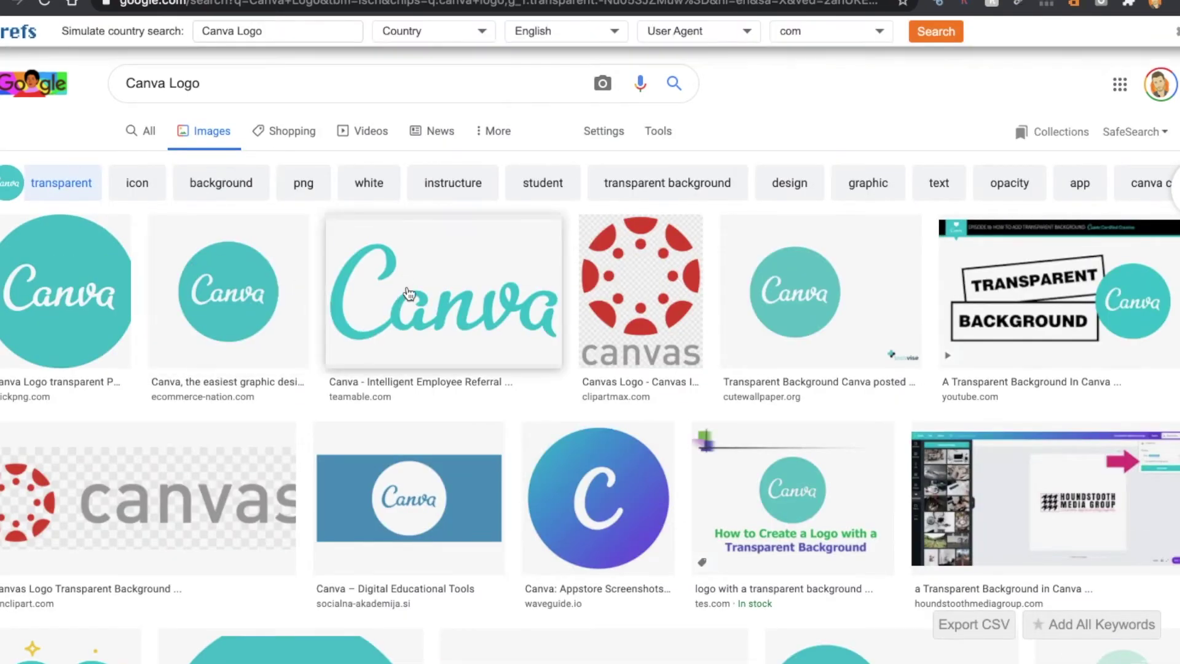
- Save the transparent Canva wordmark from Teamable to the Desktop as the PNG image Canva-Logo-Solo-1024x576 and preview the file
click(438, 289)
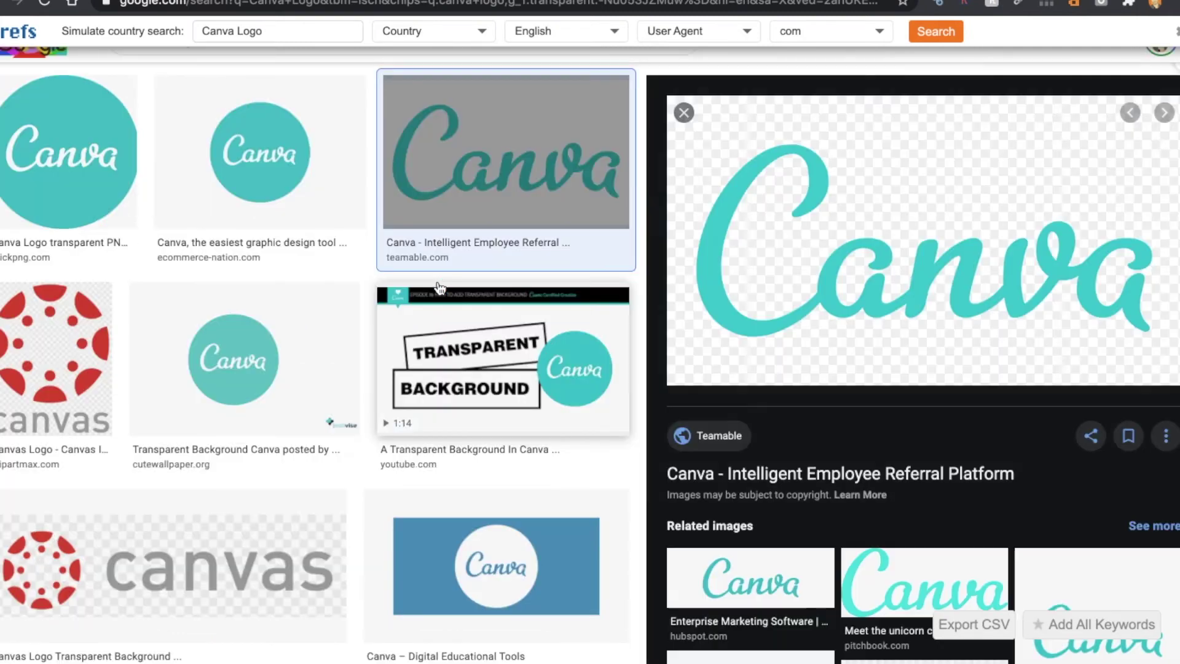
right_click(907, 236)
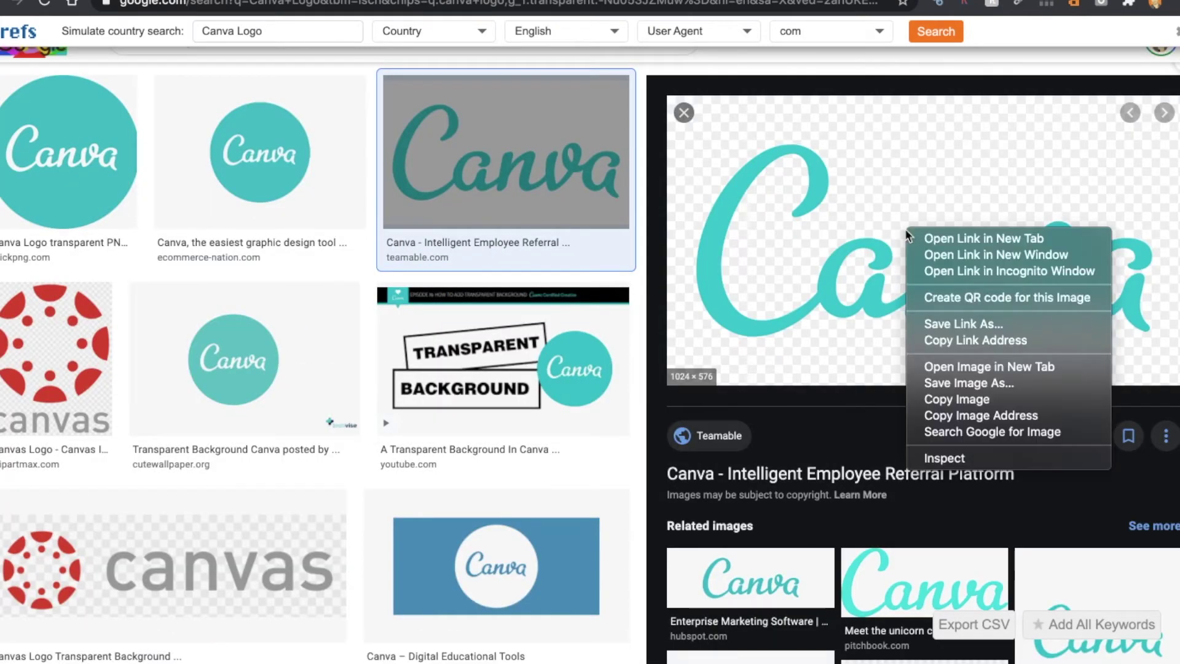
click(967, 389)
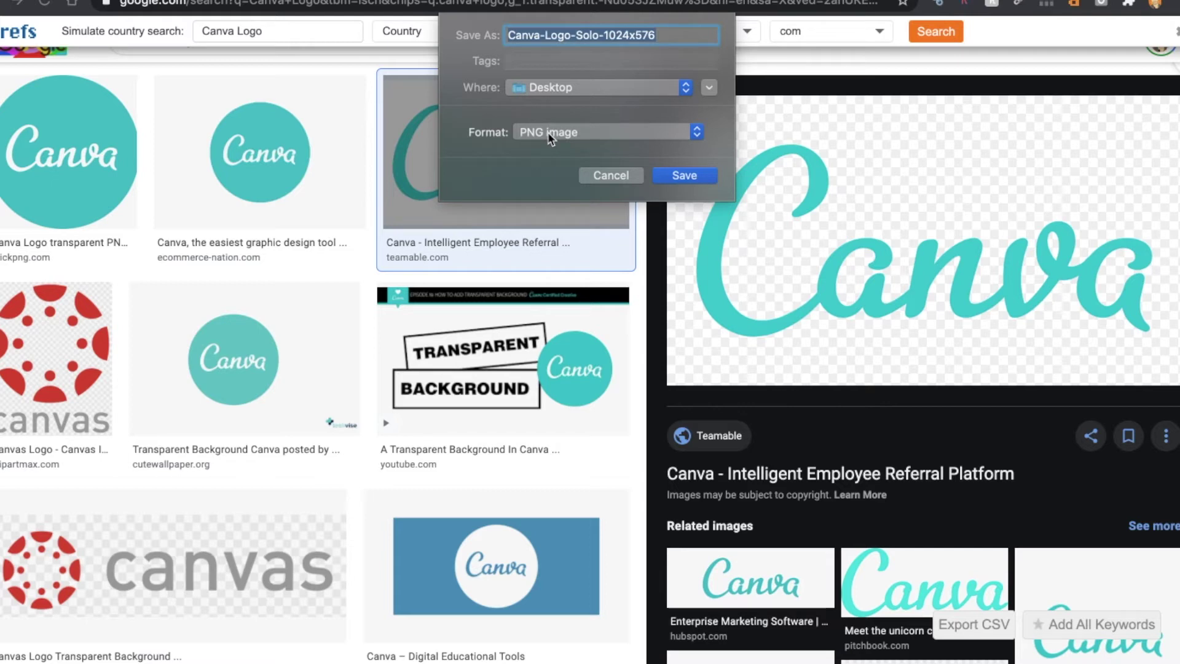
click(696, 177)
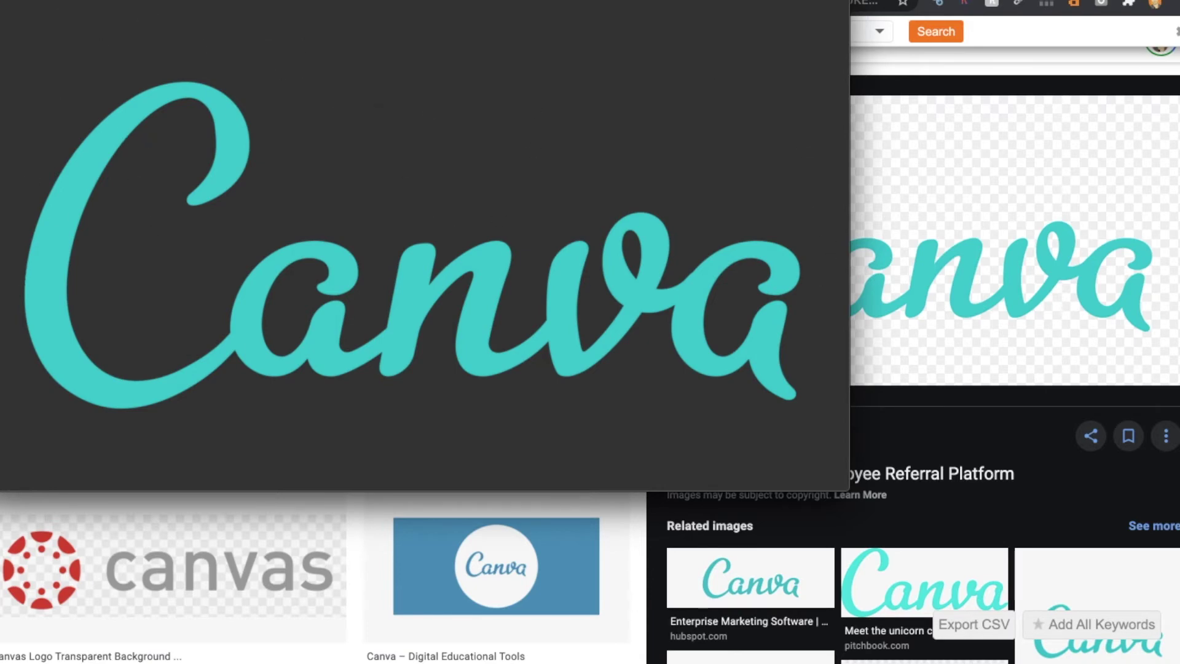
key(Escape)
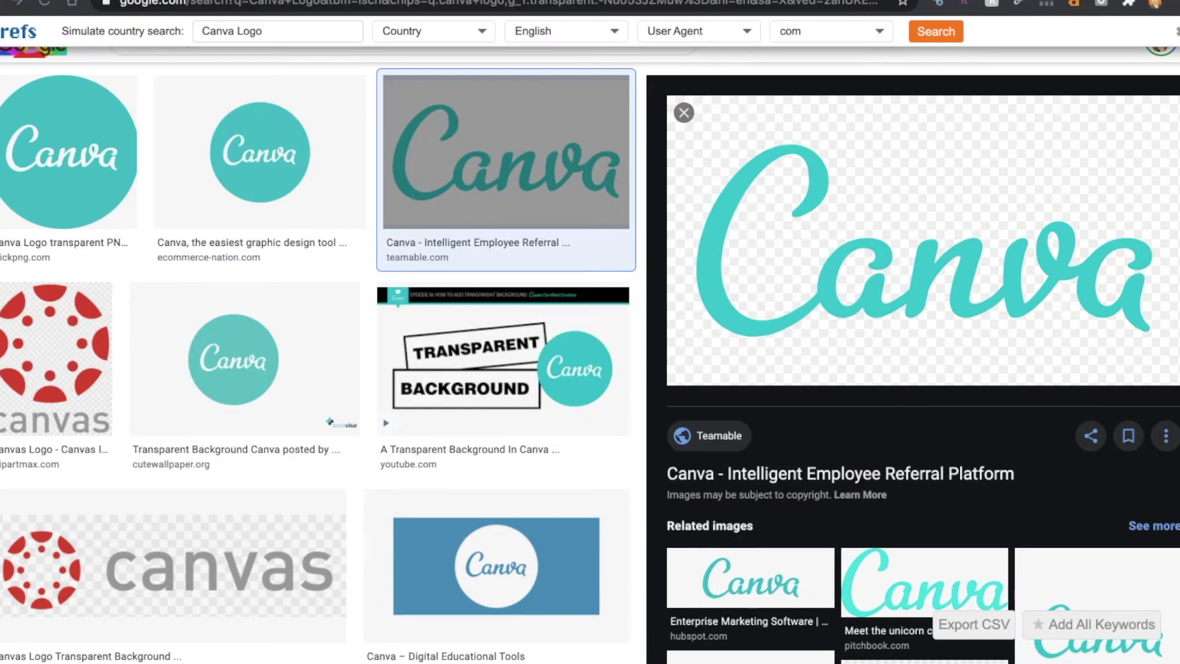
- Return to the Canva design, uncover the desktop and place the saved Canva logo file onto the thumbnail
key(ctrl+shift+Tab)
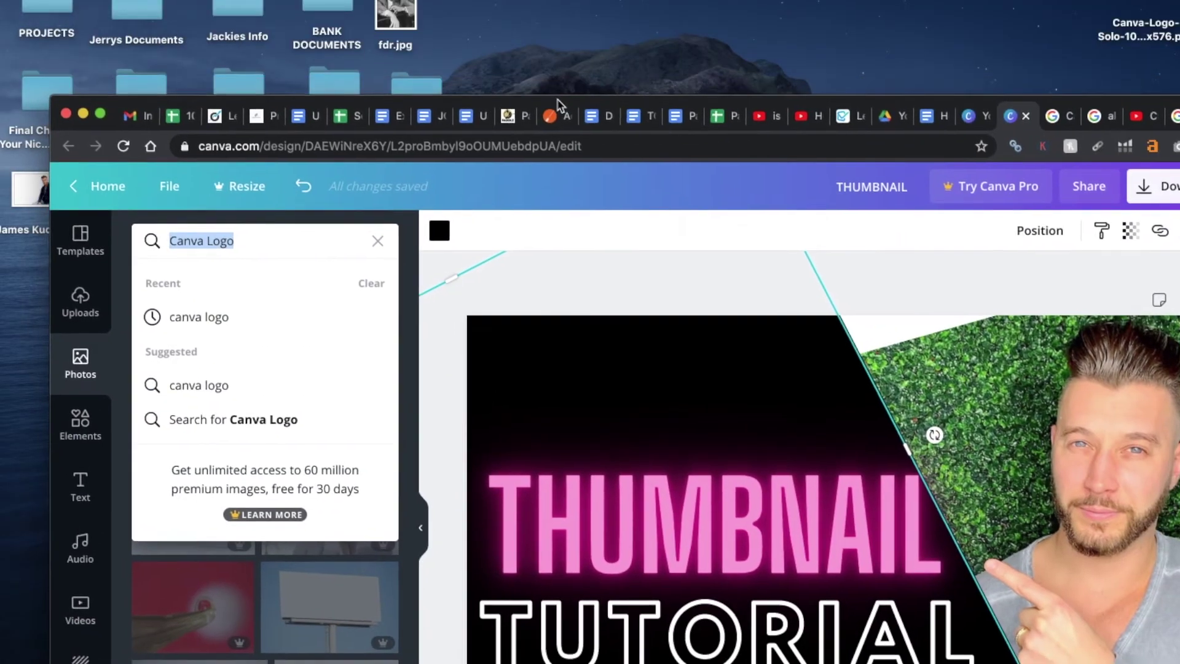
drag(559, 105, 588, 71)
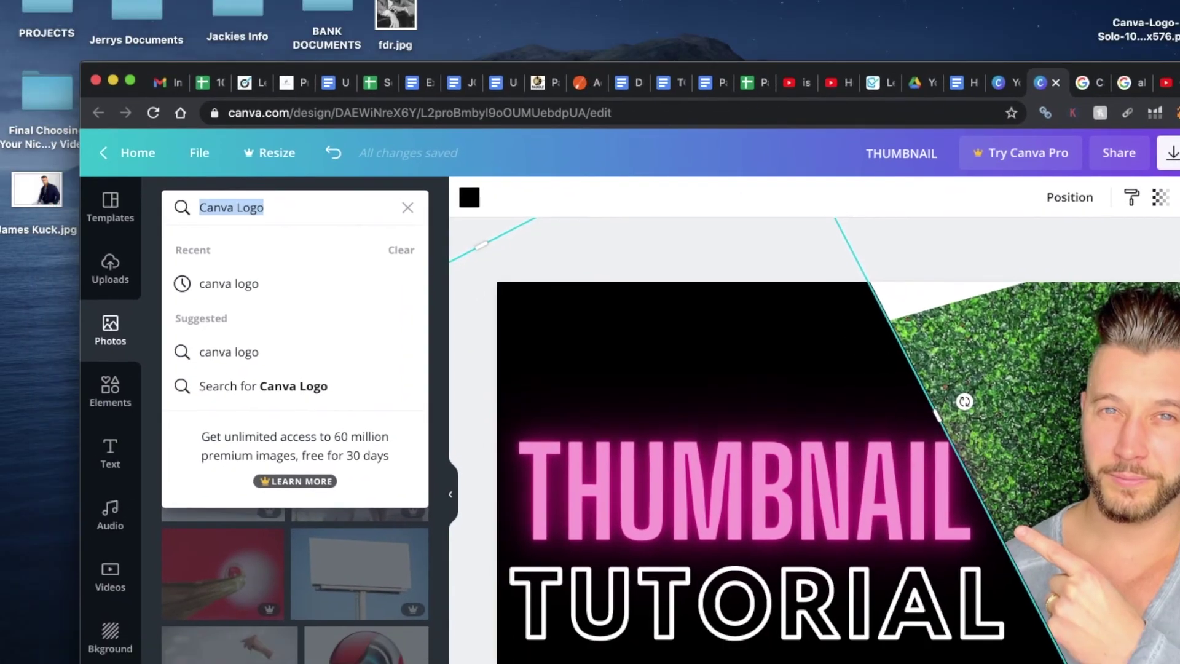
drag(1137, 29, 877, 395)
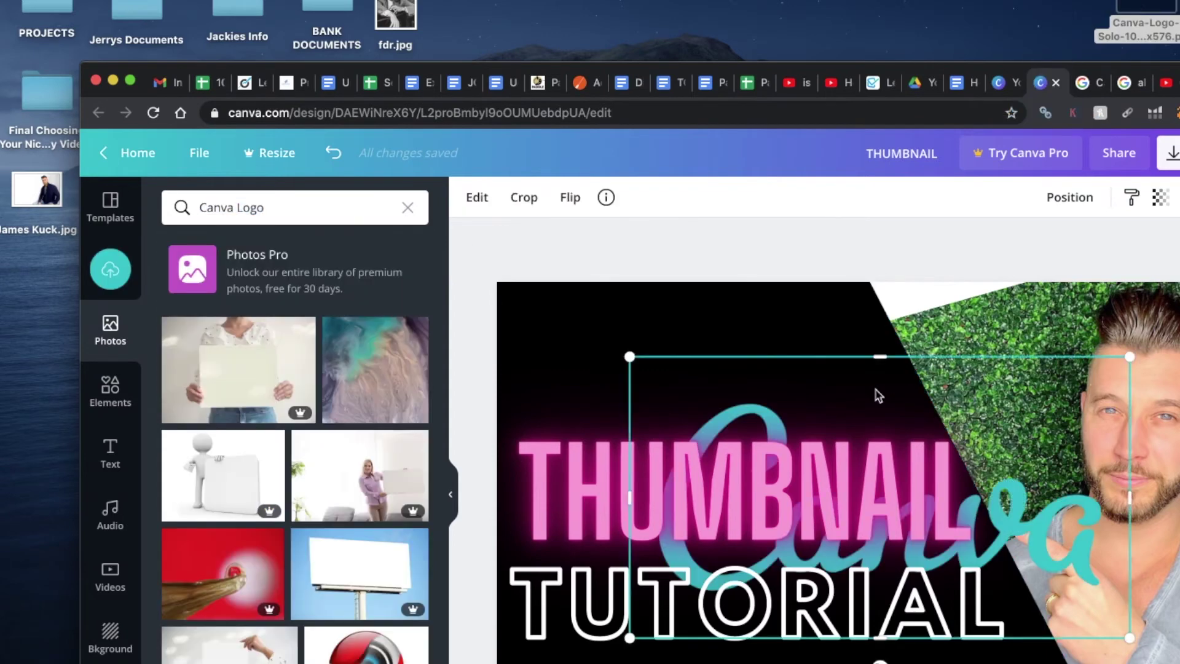
- Scale down the Canva logo, position it directly above THUMBNAIL on the black shape, and nudge both text lines slightly down
drag(746, 294, 618, 272)
drag(487, 244, 610, 307)
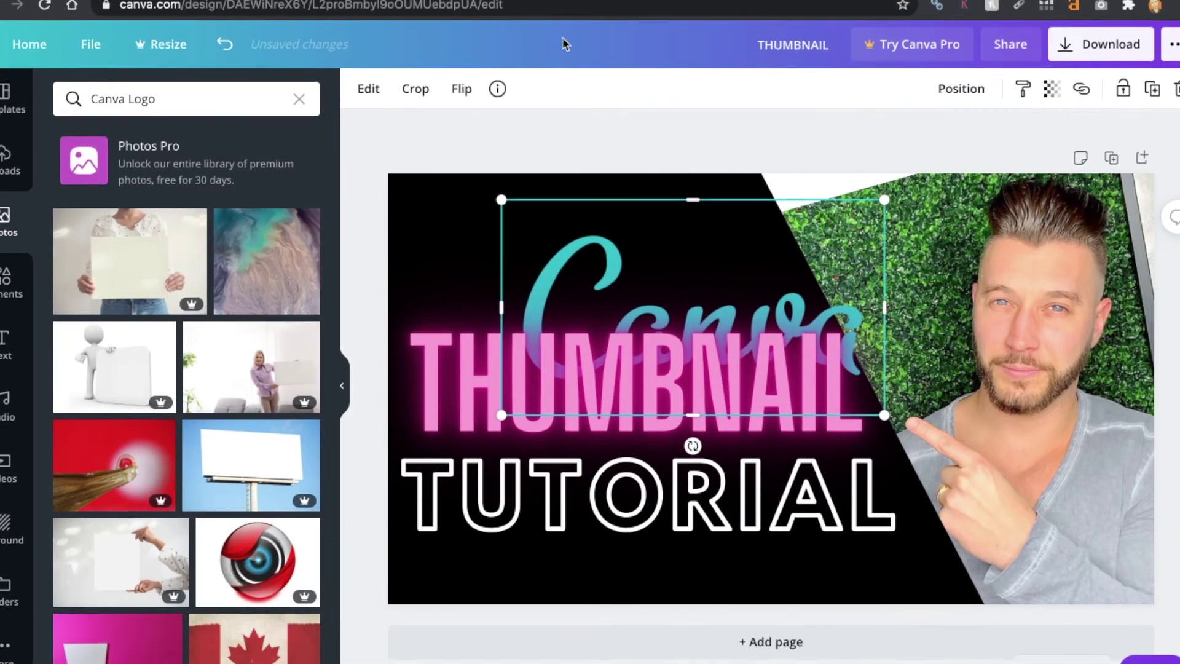
drag(707, 276, 611, 219)
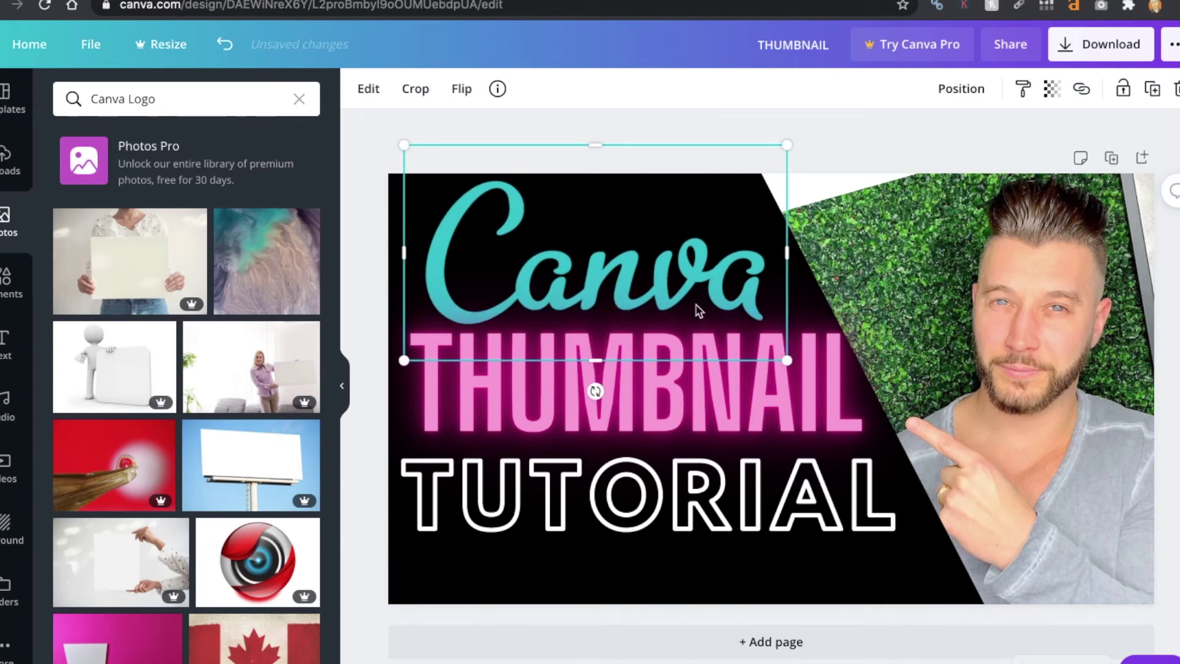
click(725, 473)
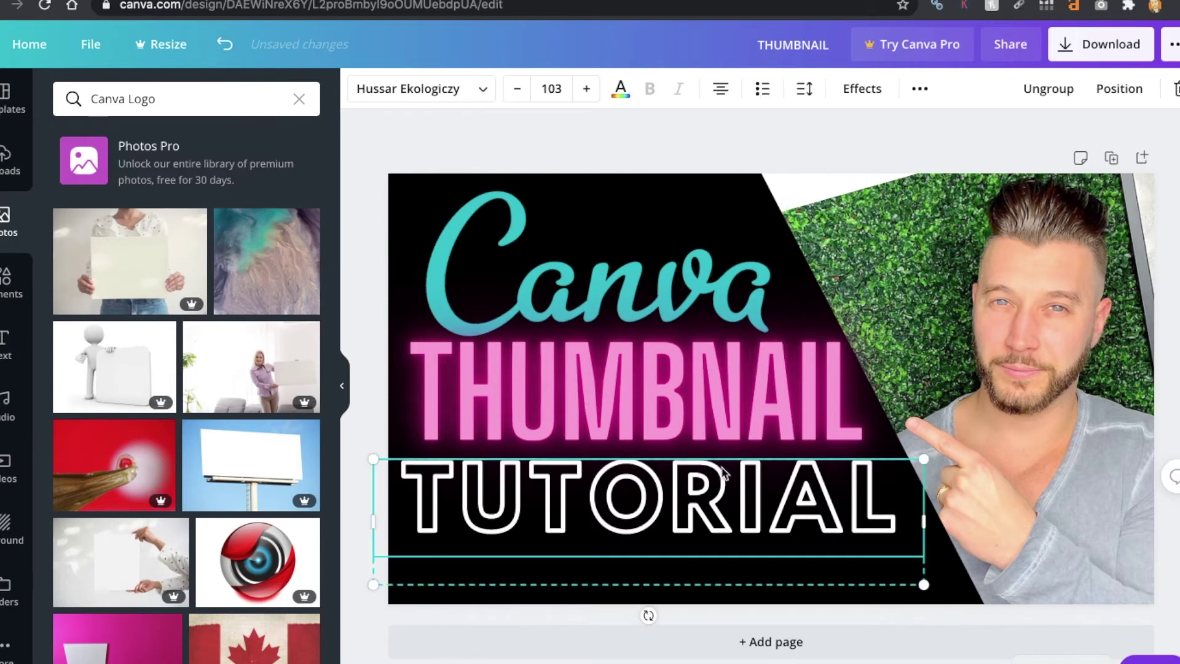
click(710, 406)
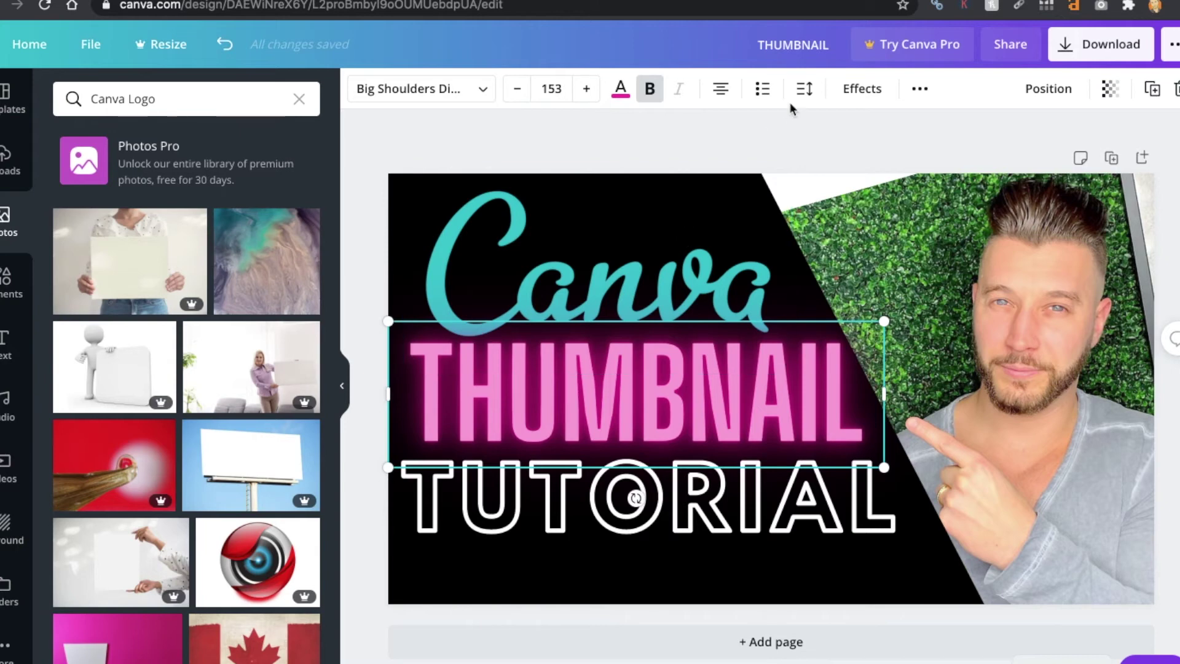
click(852, 265)
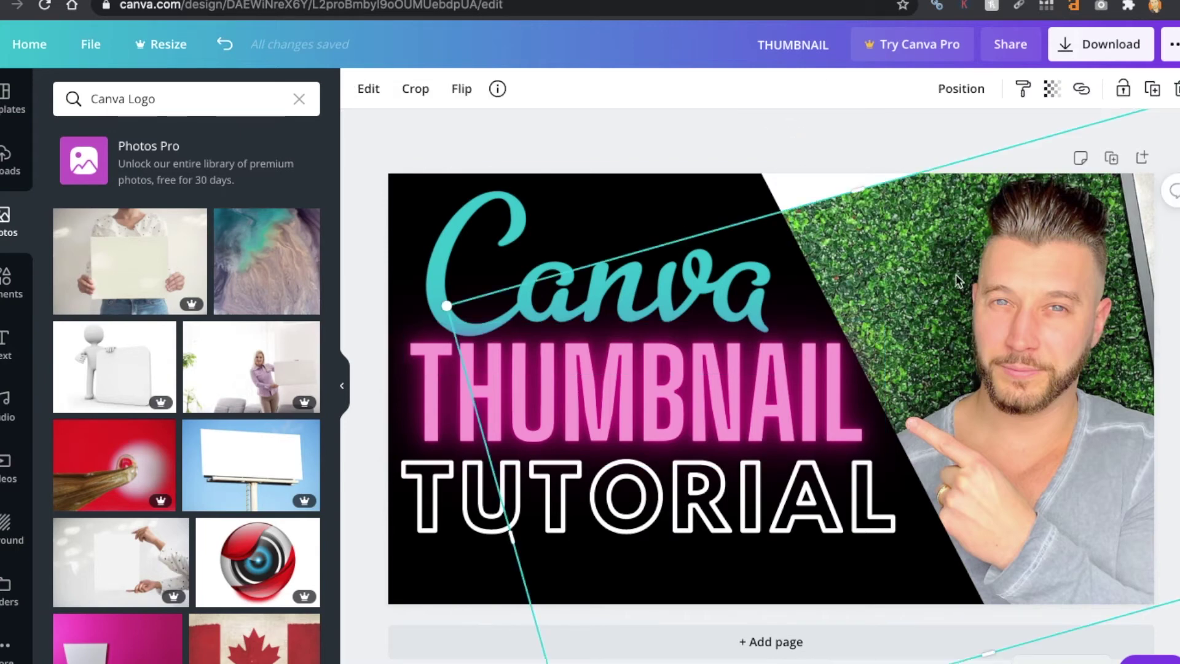
click(589, 212)
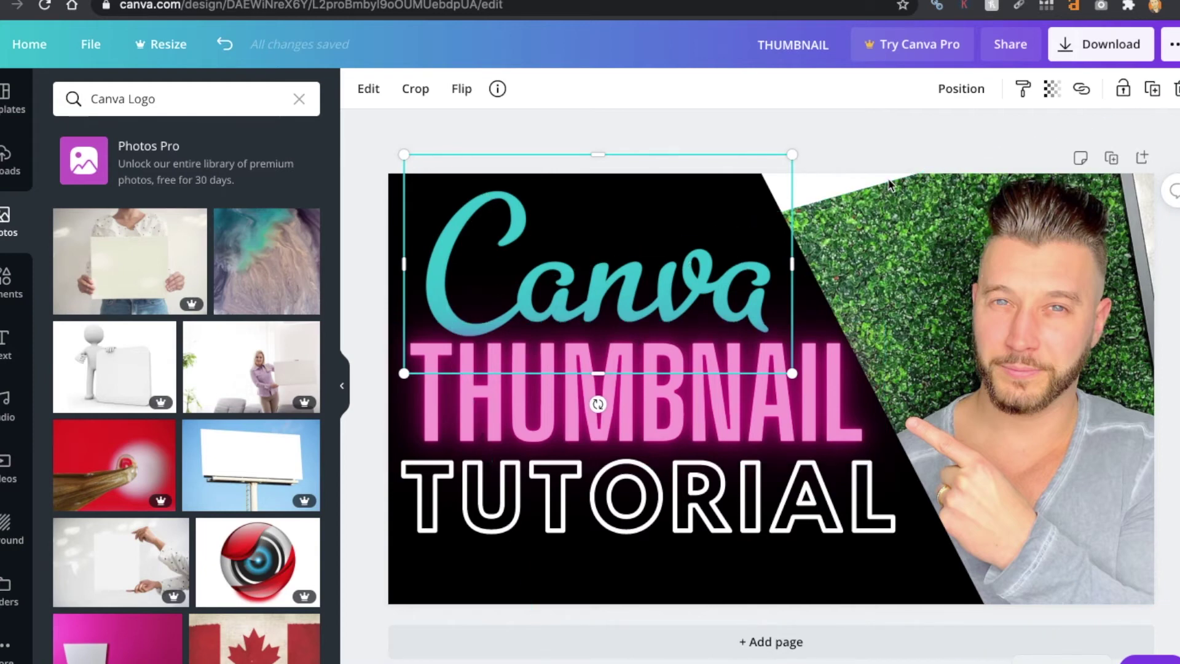
click(902, 126)
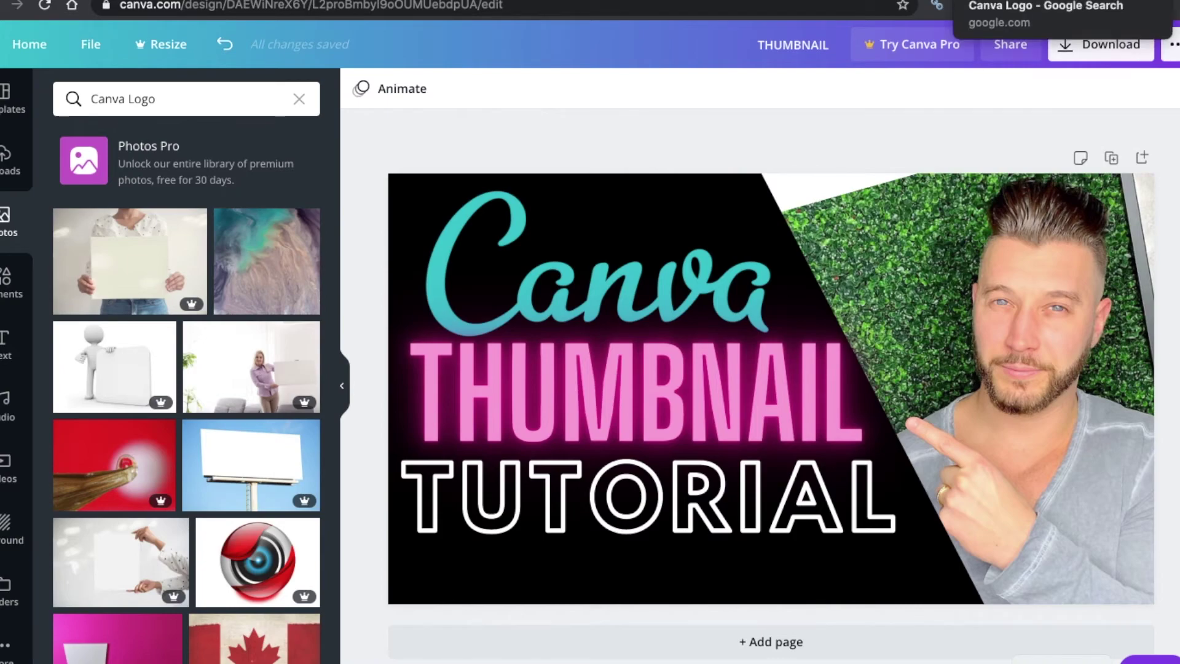
- Return to the Google image results and save E-Commerce Nation's circular Canva logo to the Desktop as the PNG image Sans-titre-2
click(974, 1)
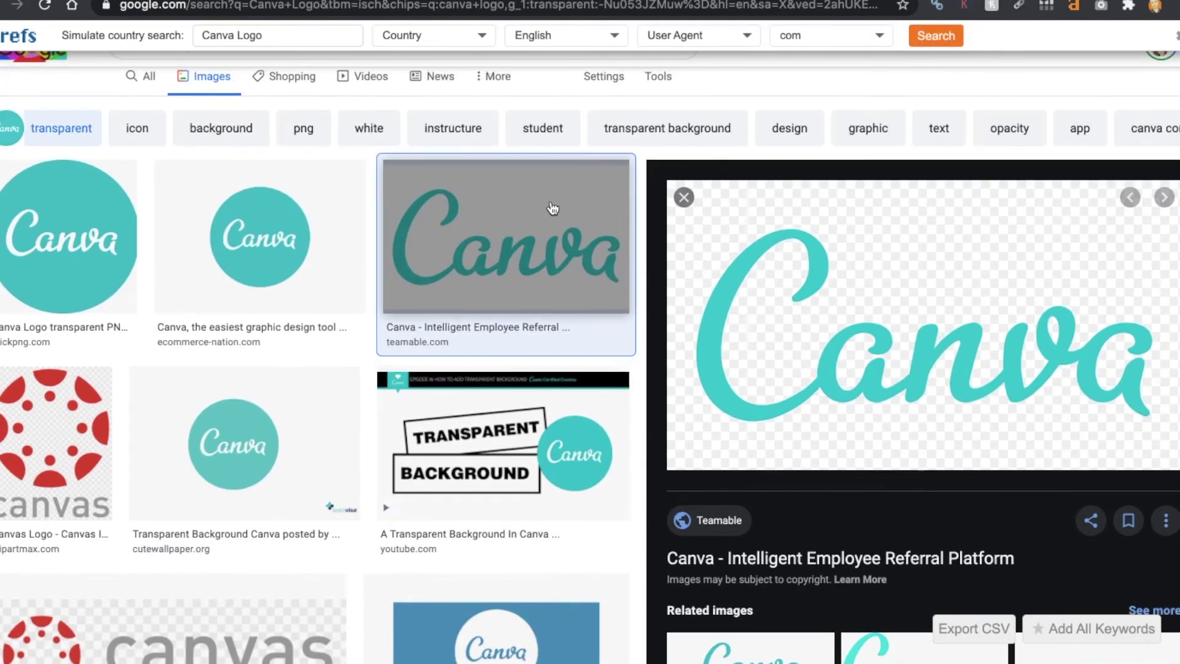
click(112, 237)
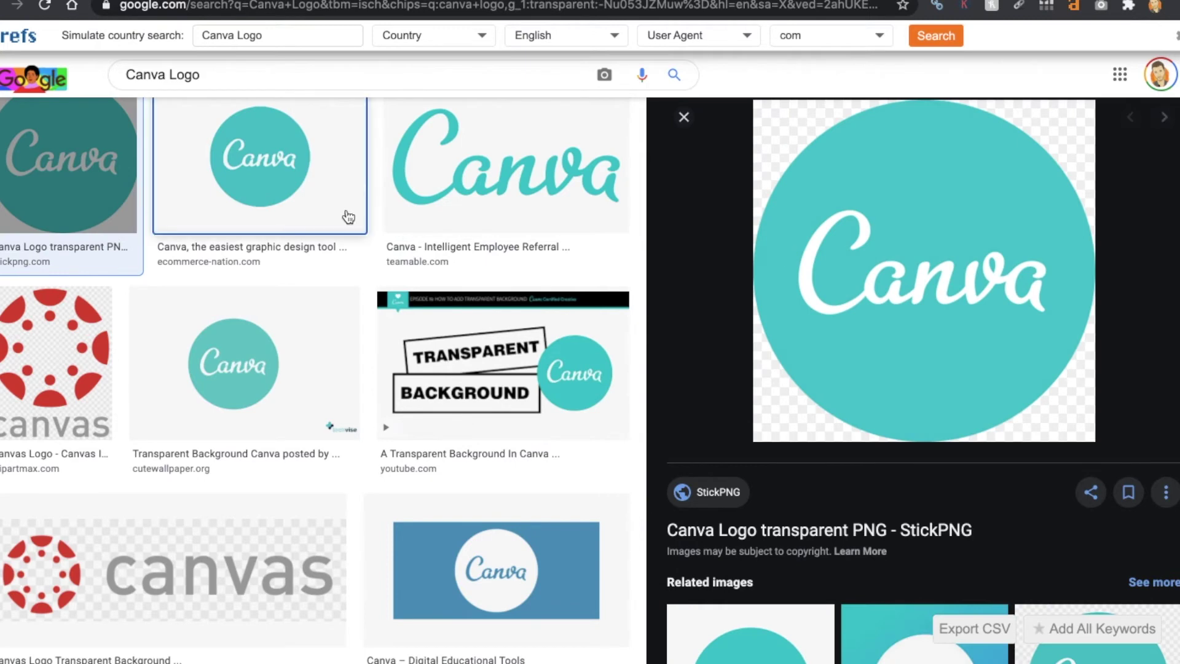
click(345, 219)
right_click(910, 250)
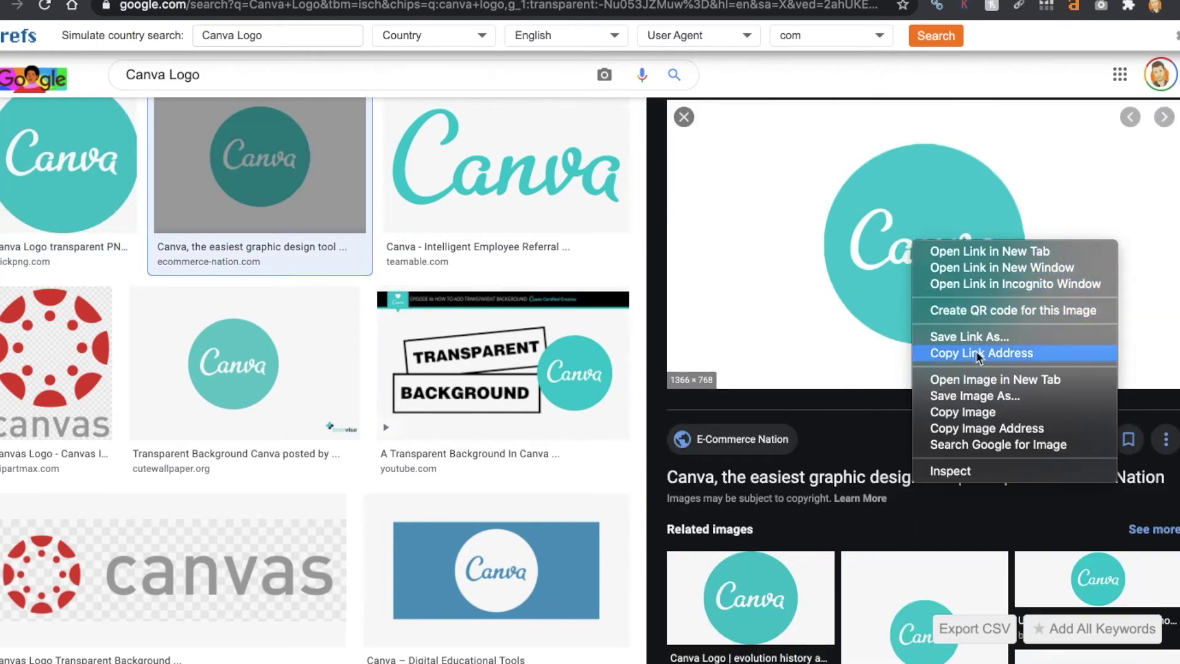
click(975, 397)
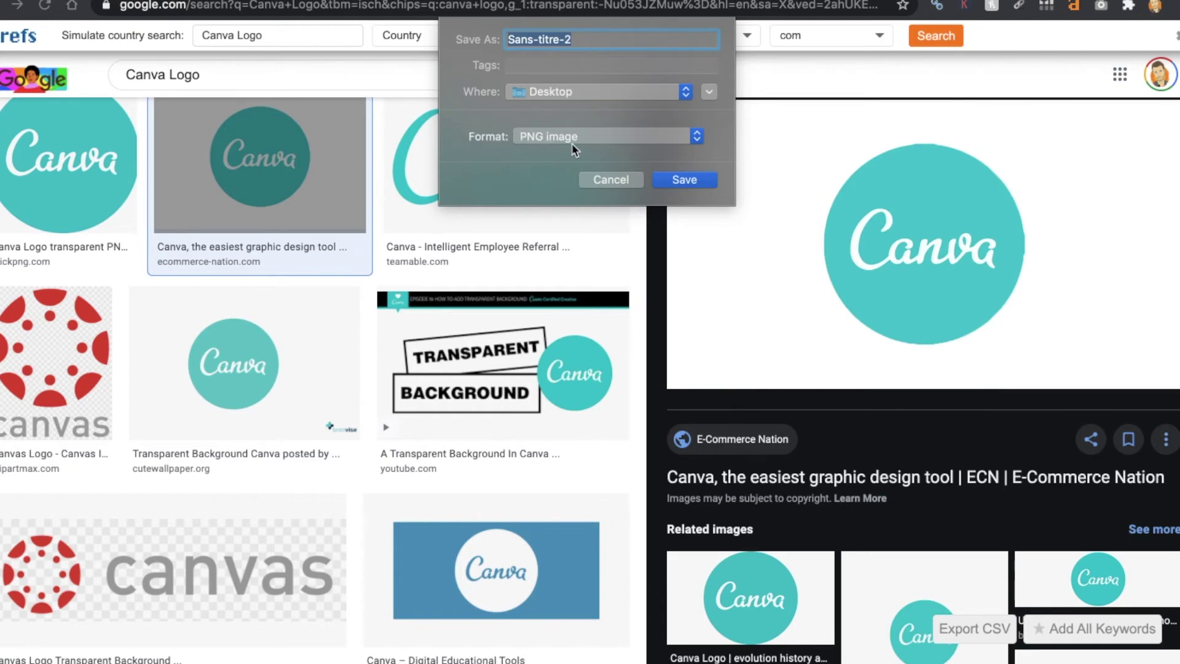
click(682, 179)
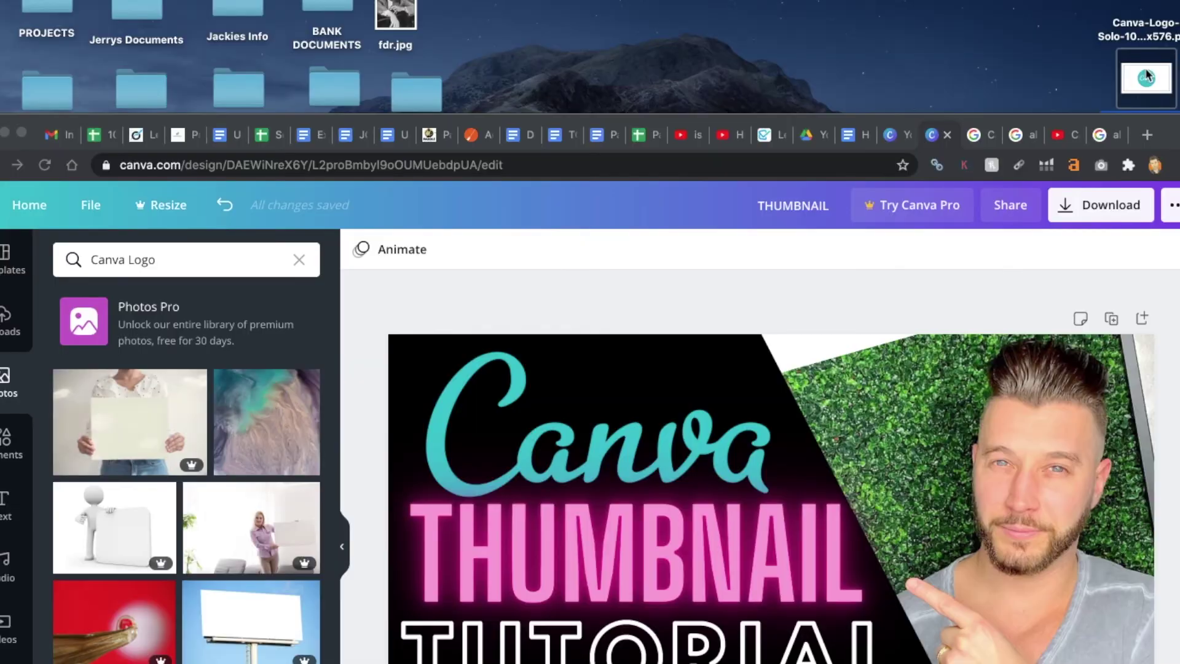
- Place Sans-titre-2.png from the desktop onto the Canva thumbnail and move it up over the wordmark
drag(1147, 78, 619, 408)
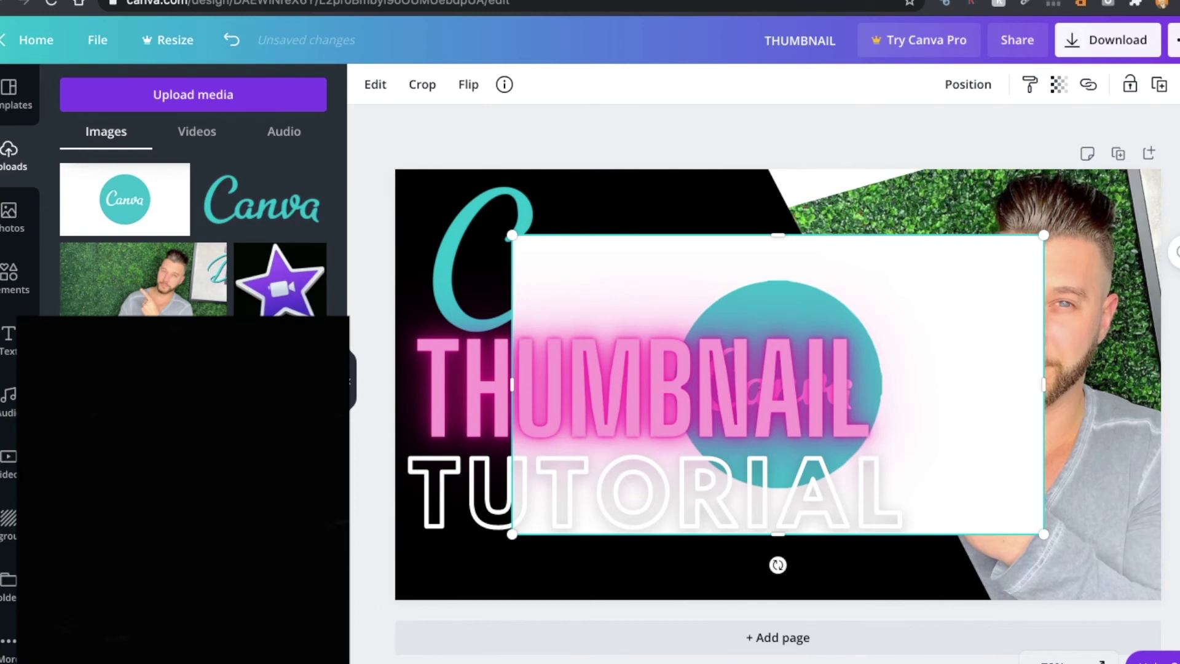
drag(916, 270, 768, 198)
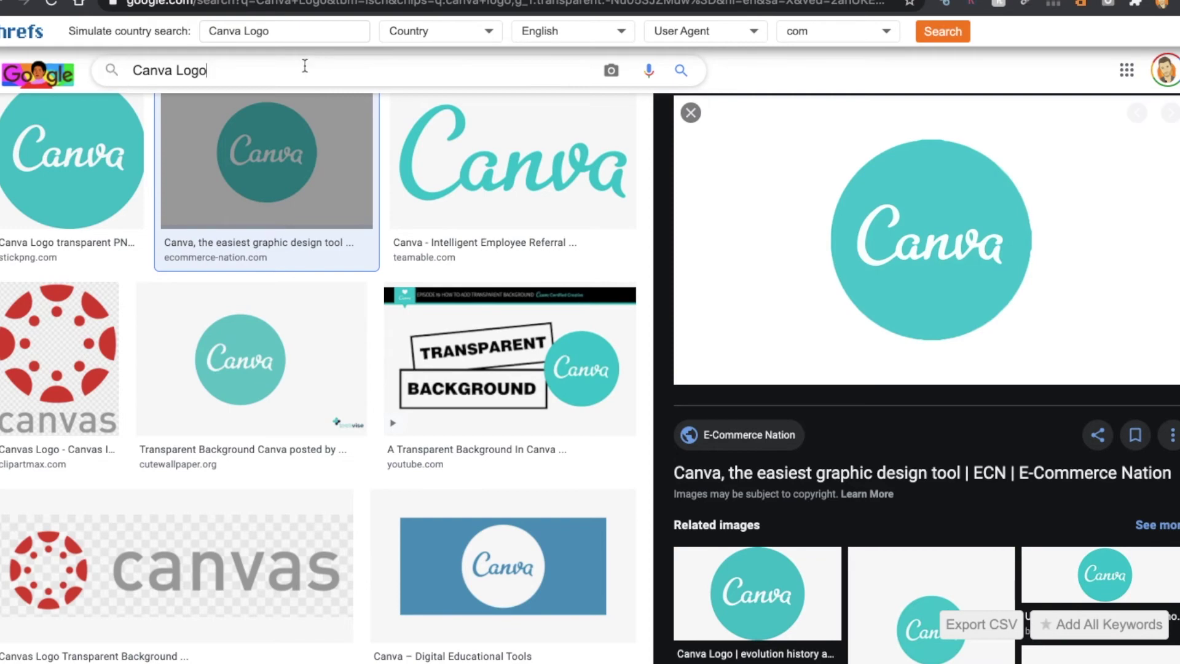
- Switch to Google, search the web for "lunapic" and open the LunaPic editor
triple_click(305, 65)
text(lunapic)
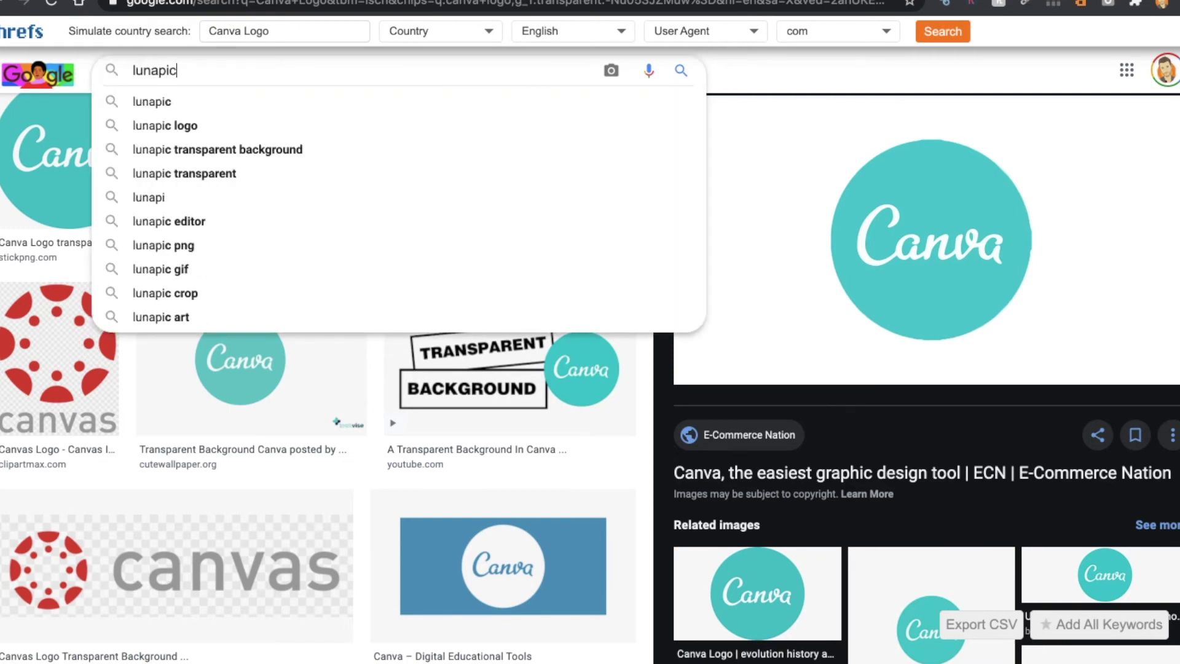
key(Return)
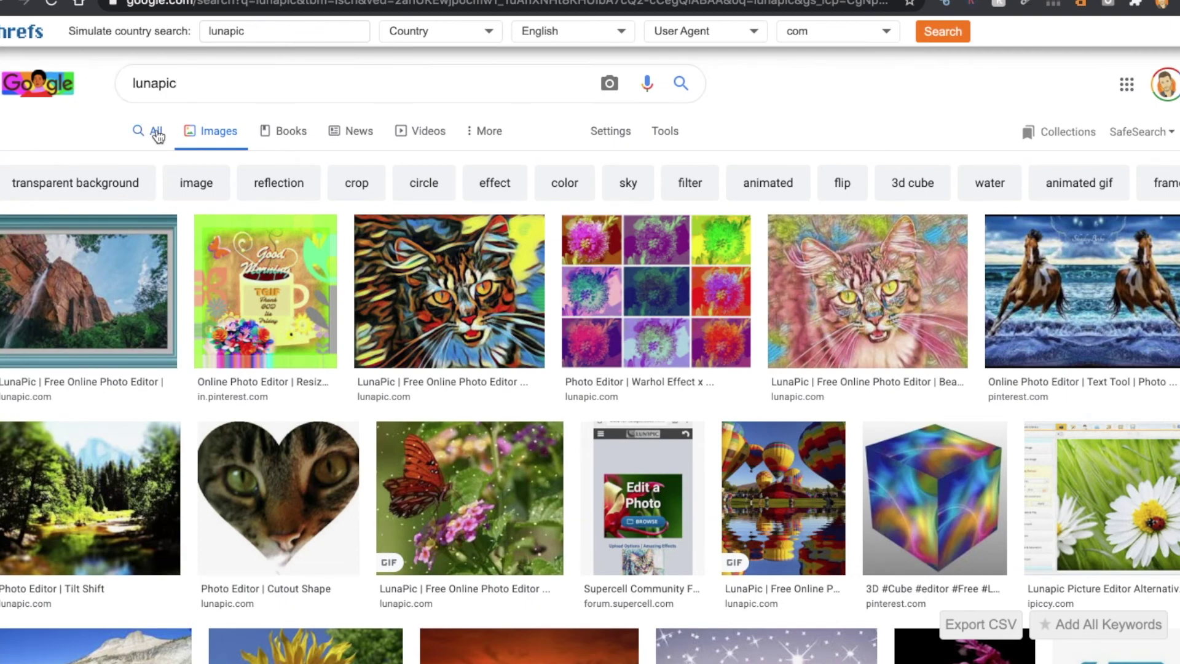
click(156, 131)
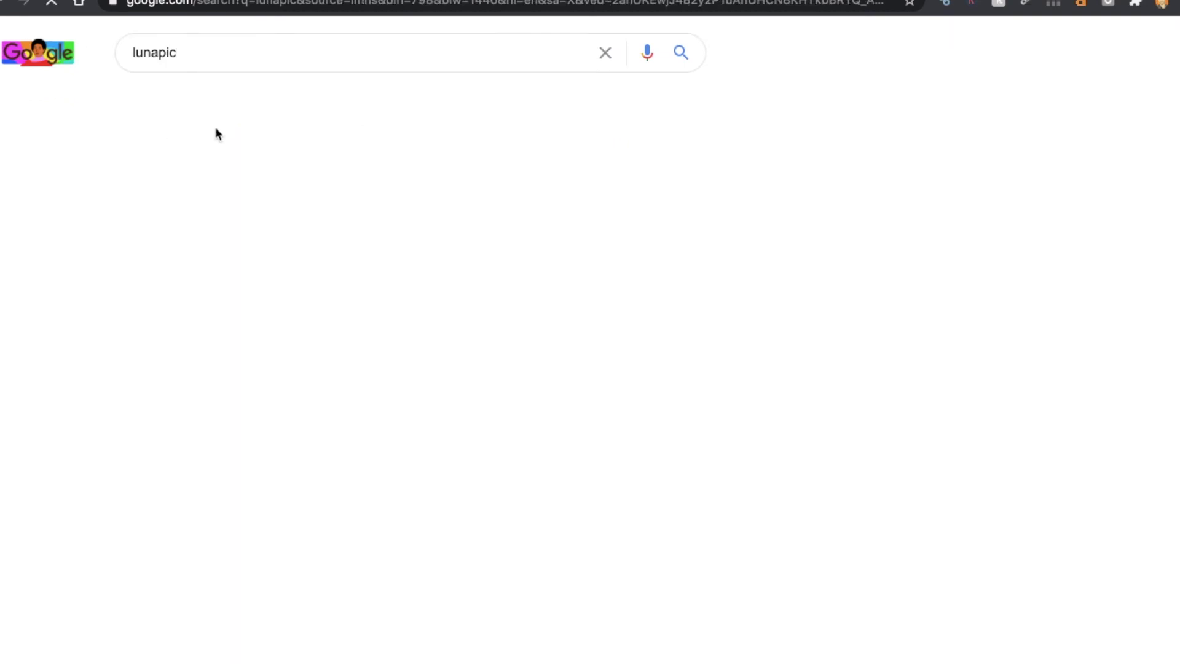
click(237, 241)
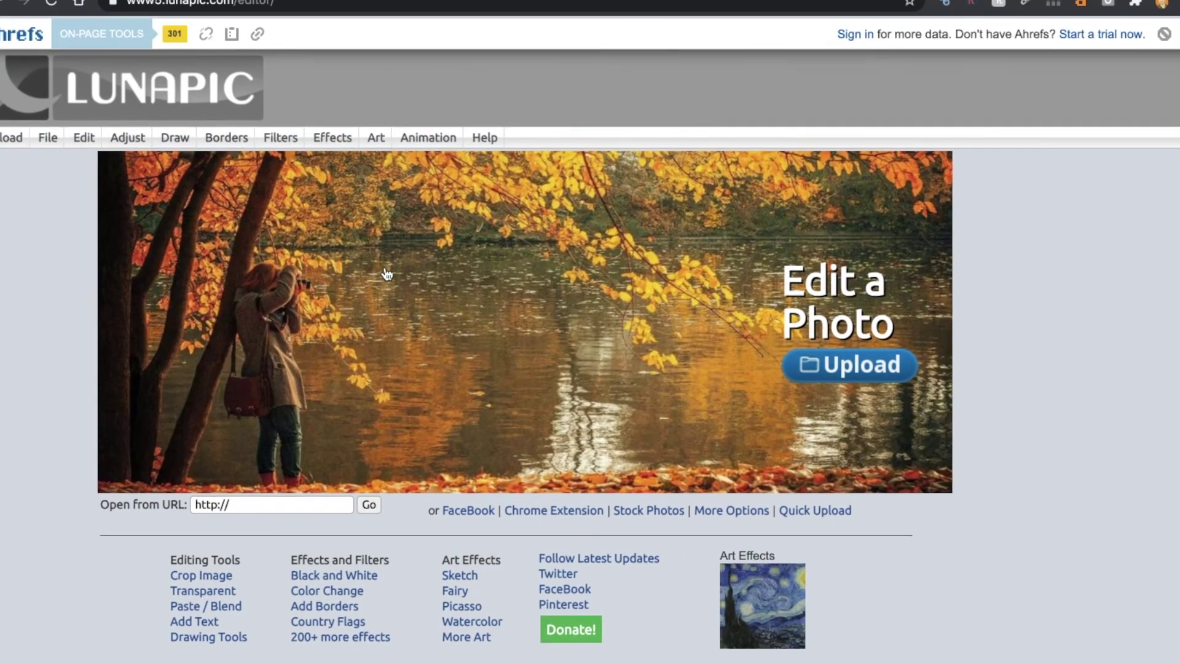
- Upload Sans-titre-2.png from the Desktop into LunaPic
click(15, 134)
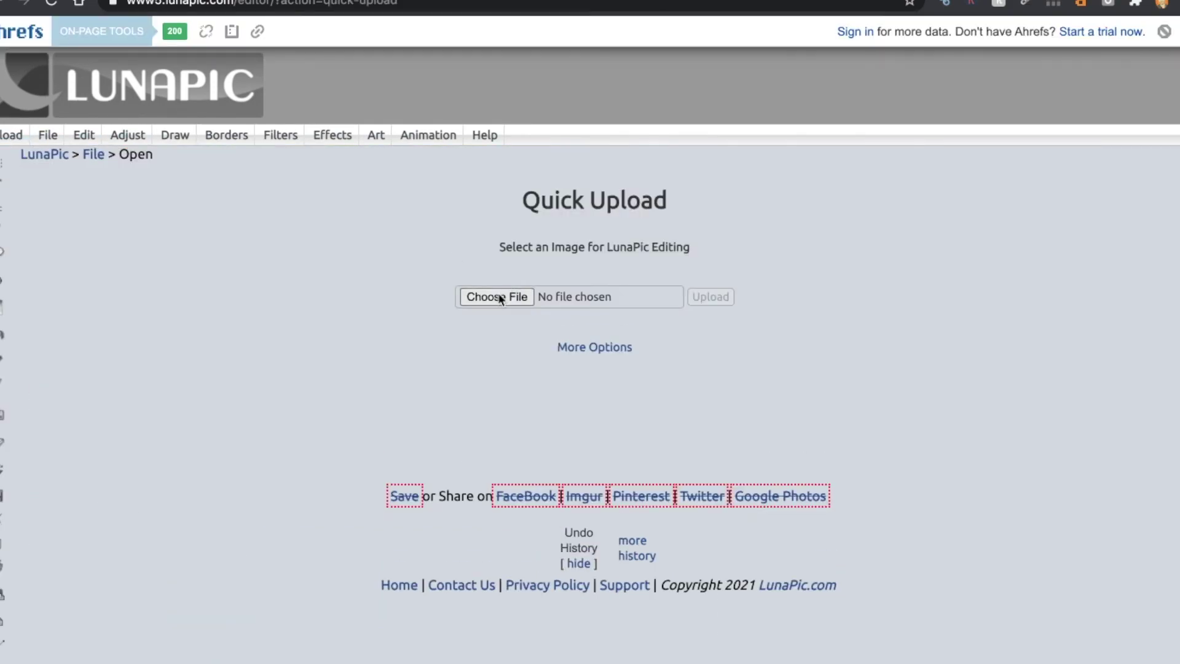
click(498, 295)
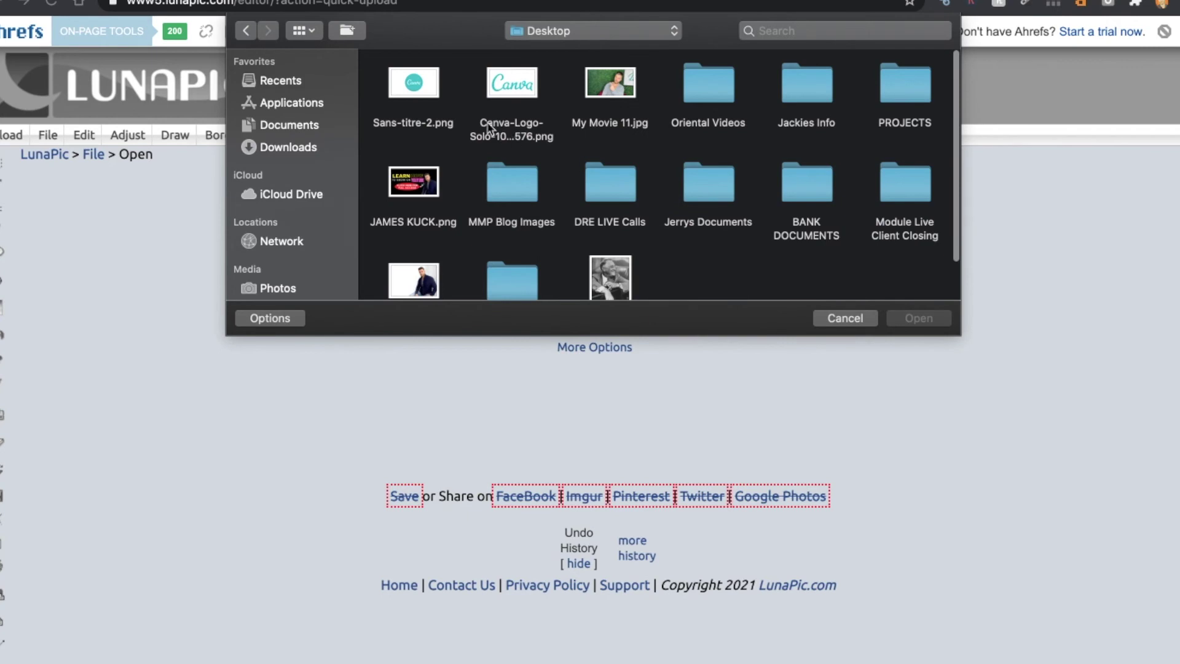
click(424, 86)
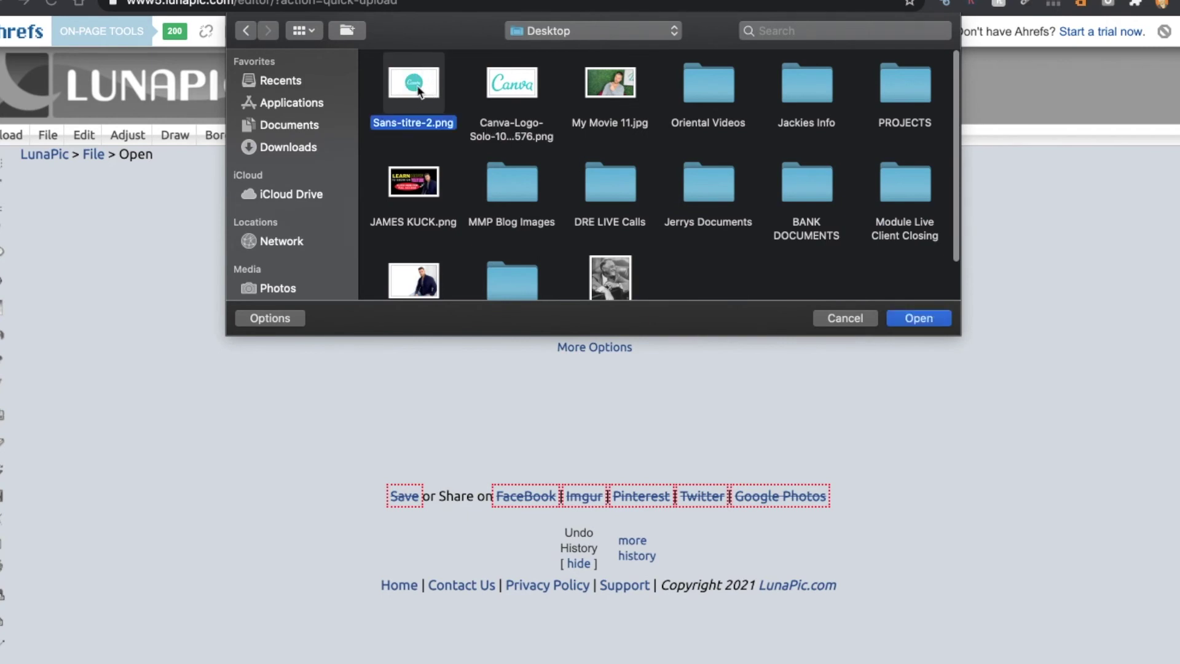
click(922, 318)
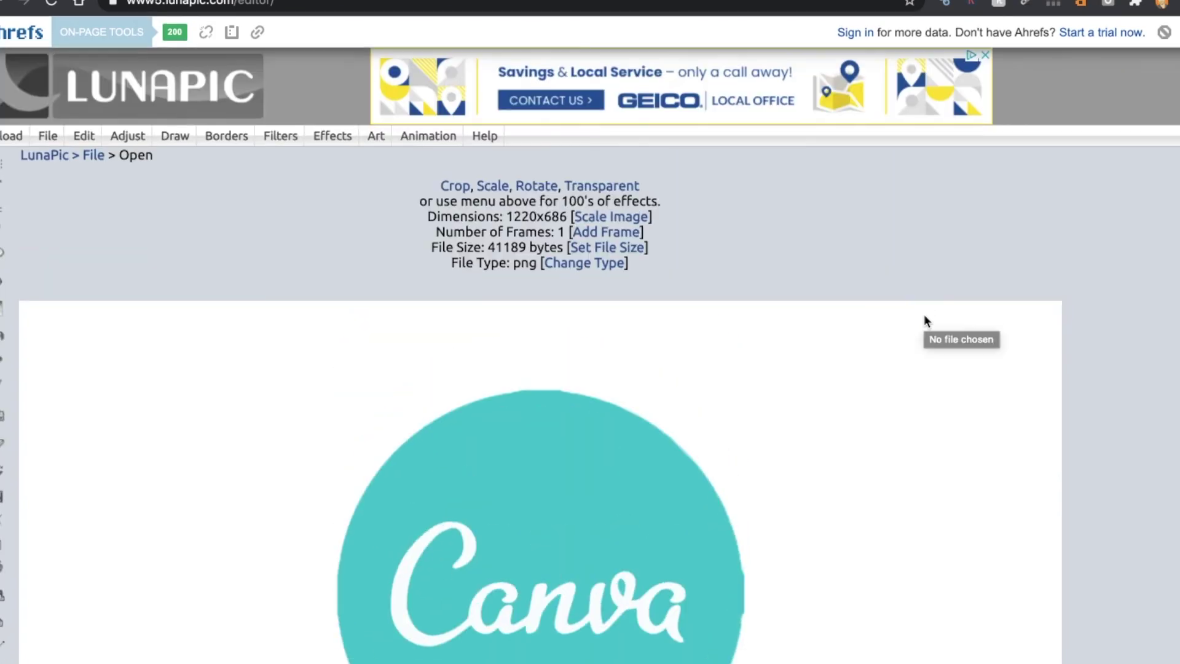
- Make the white background around the circular Canva logo transparent and save the image as PNG
mouse_move(88, 143)
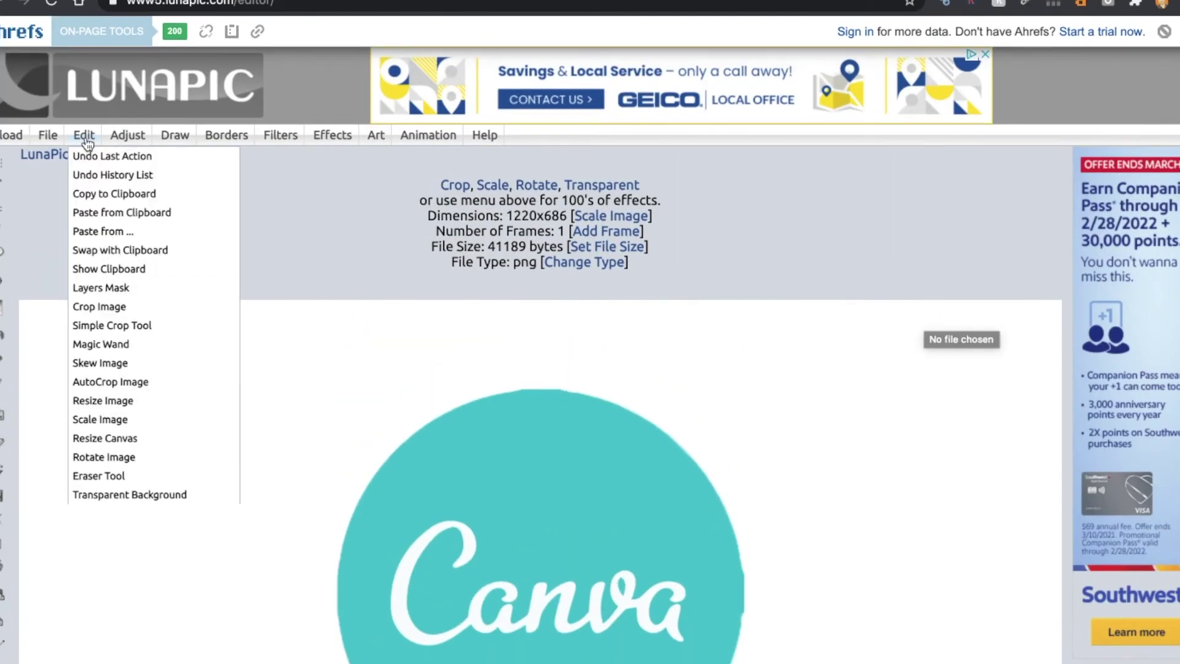
click(128, 495)
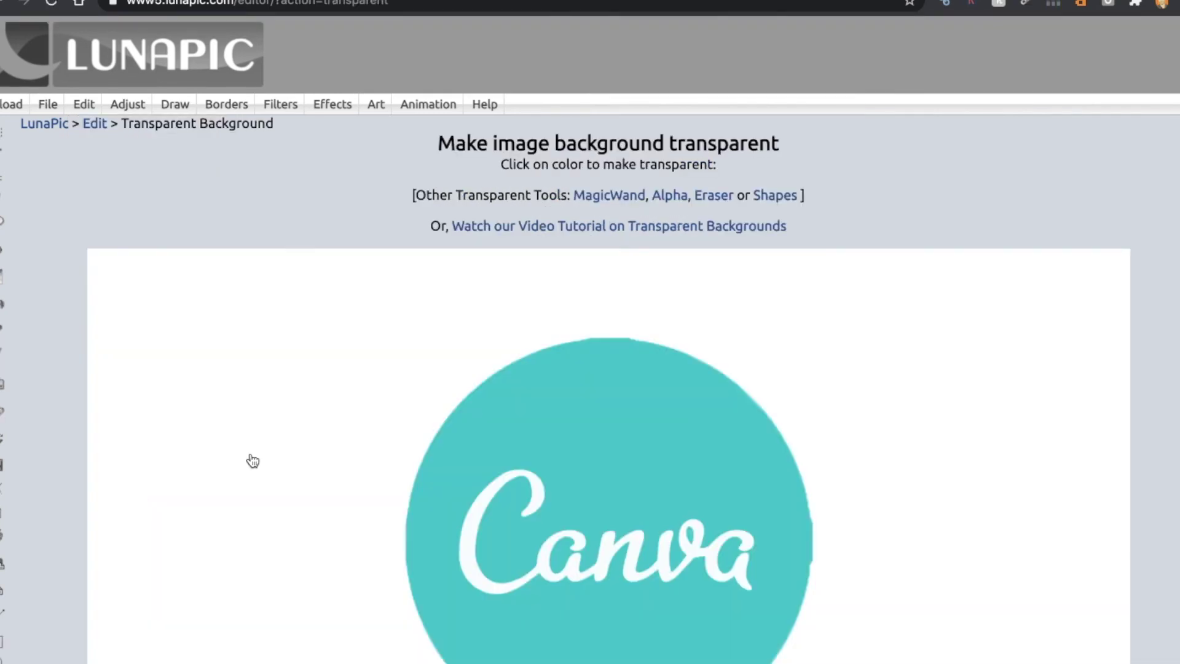
scroll(908, 411, down, 3)
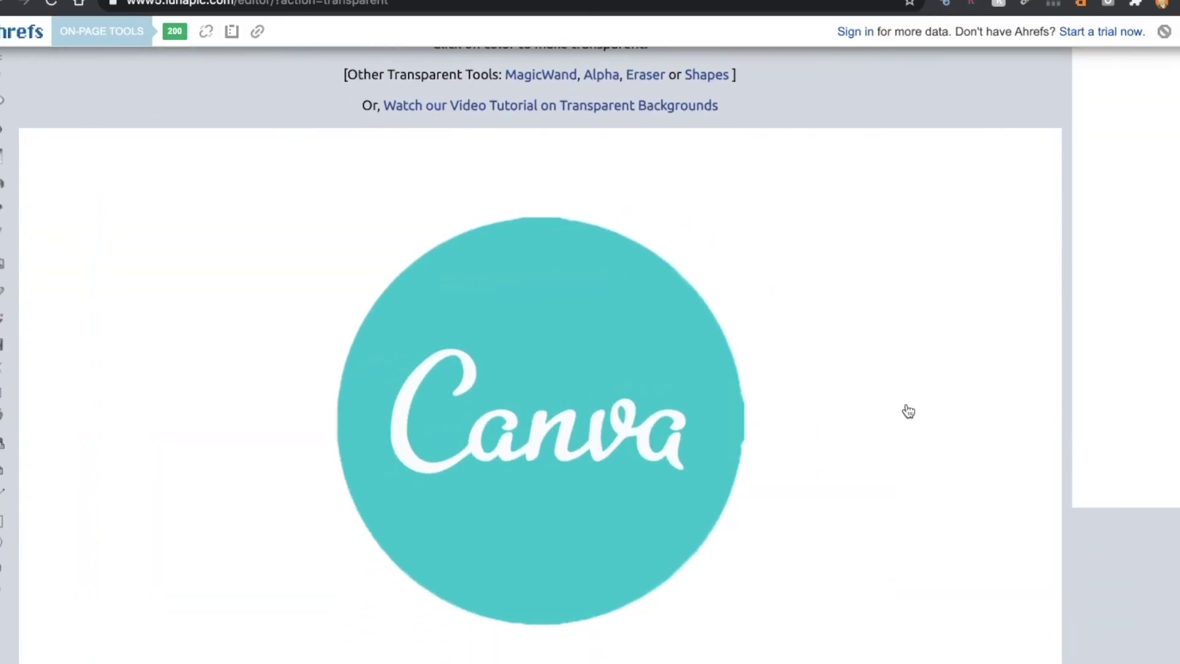
click(833, 256)
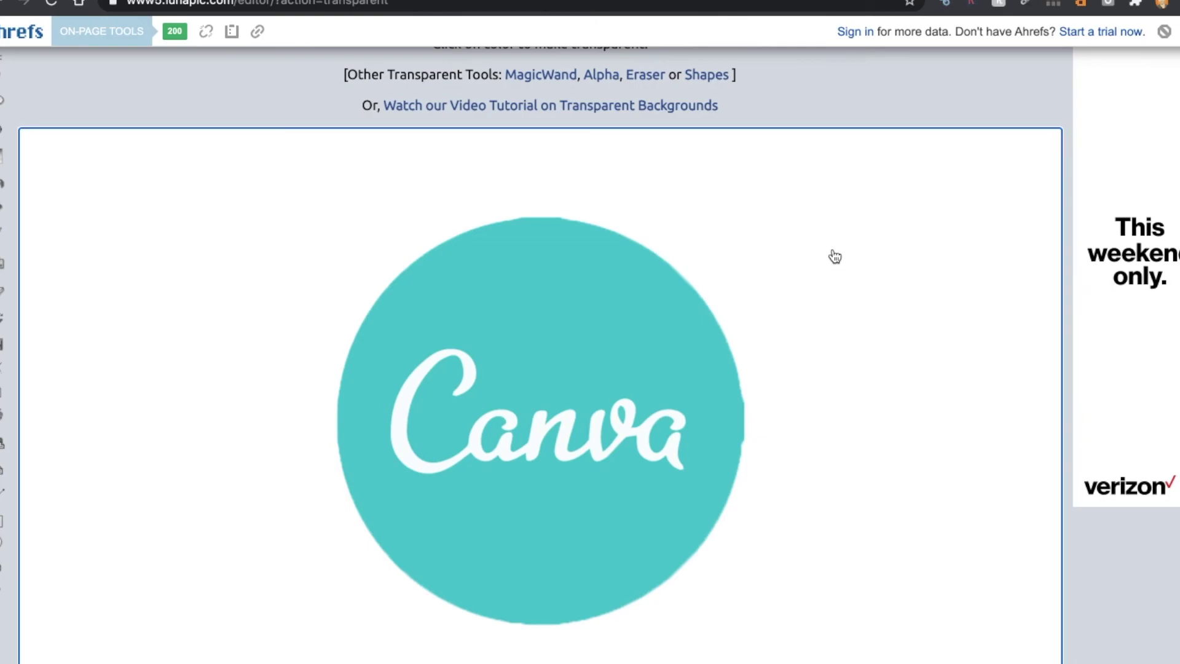
scroll(835, 258, down, 7)
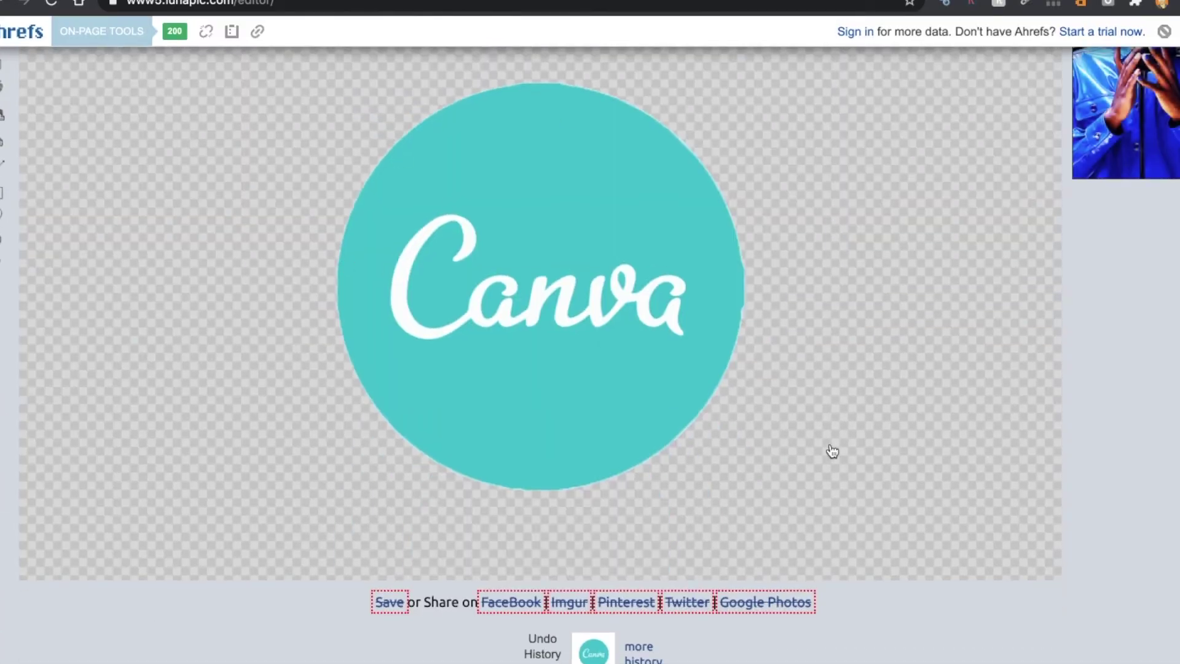
scroll(831, 450, up, 3)
scroll(832, 452, up, 4)
click(502, 361)
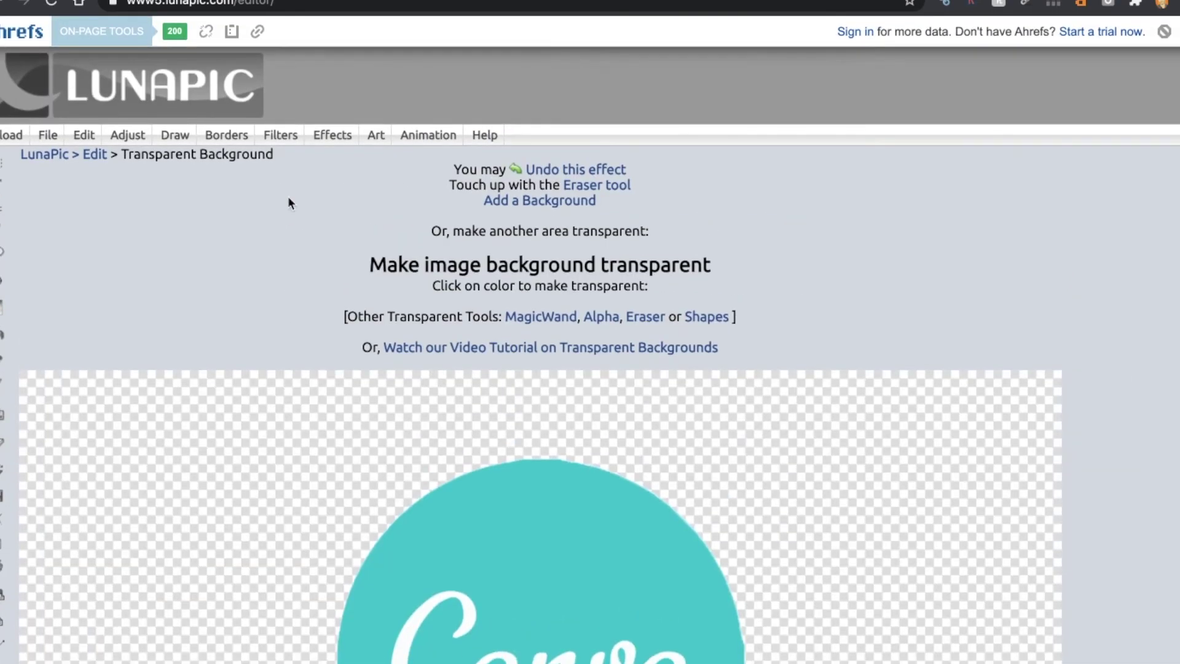
mouse_move(48, 135)
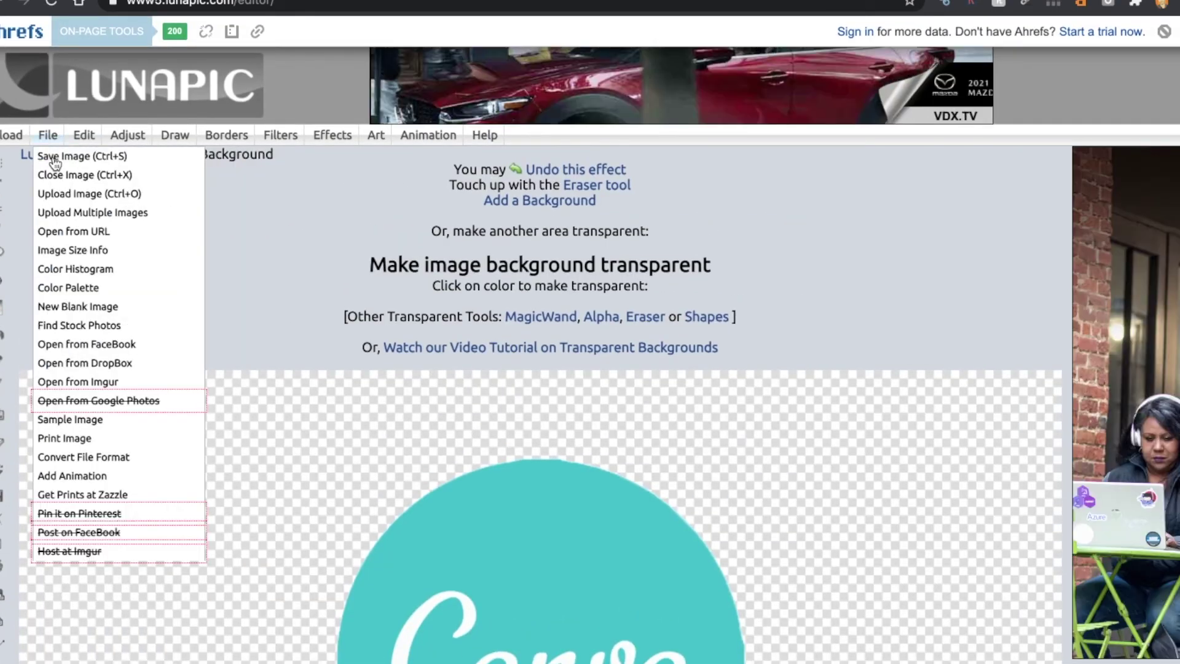
click(55, 161)
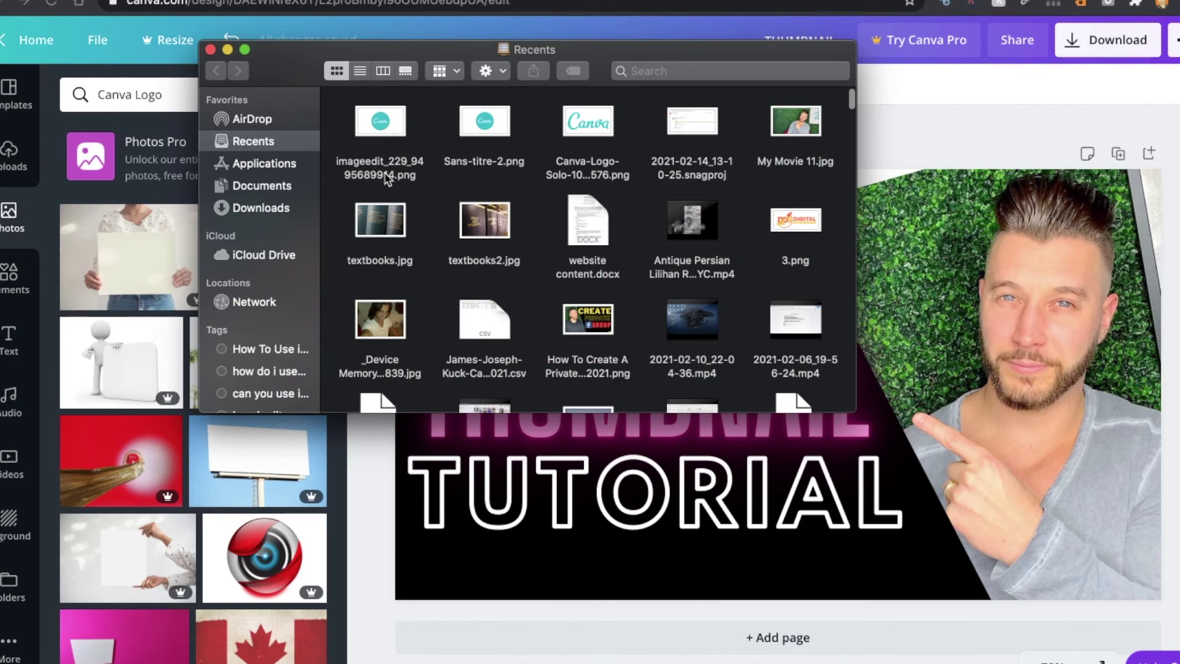
- Try the transparent circular logo from the recent files on the Canva thumbnail, shift it slightly left, and delete it
double_click(395, 138)
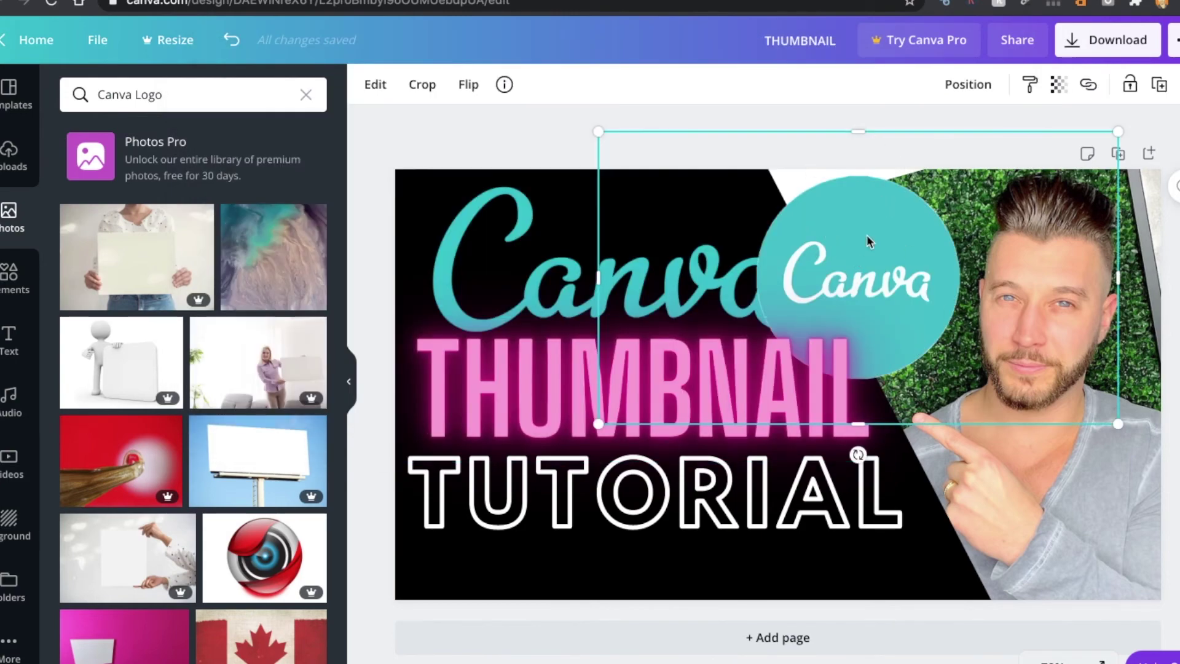
drag(867, 235, 833, 239)
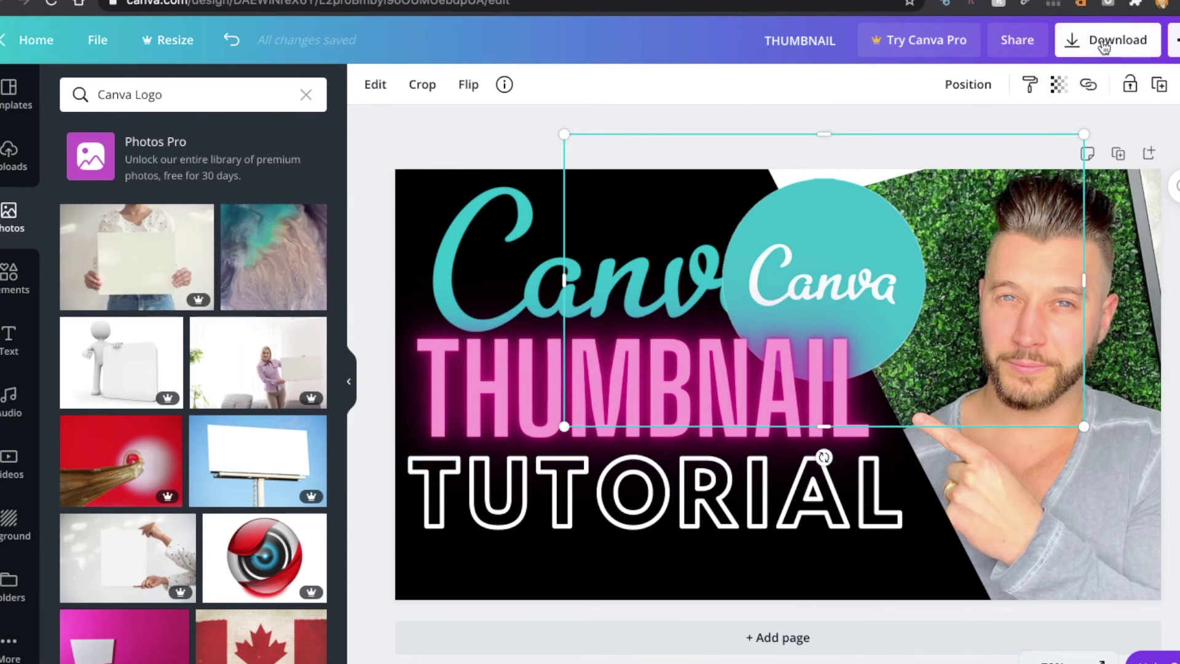
key(Delete)
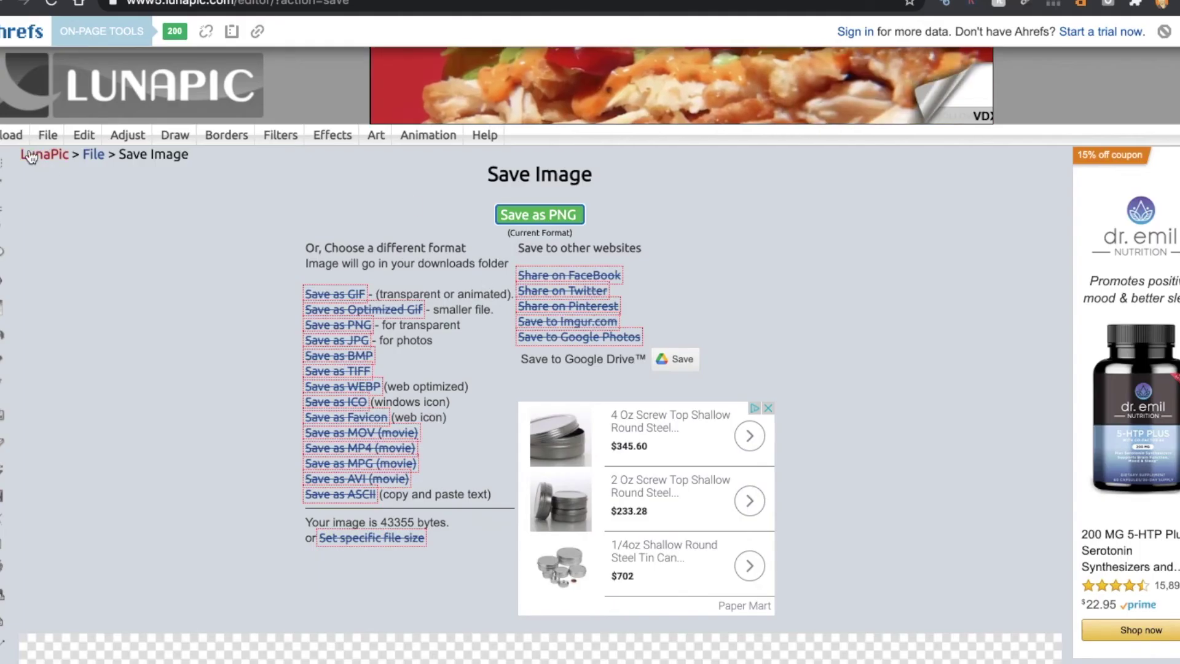
- Return to LunaPic and upload the photo My Movie 11.jpg from the Desktop
click(13, 136)
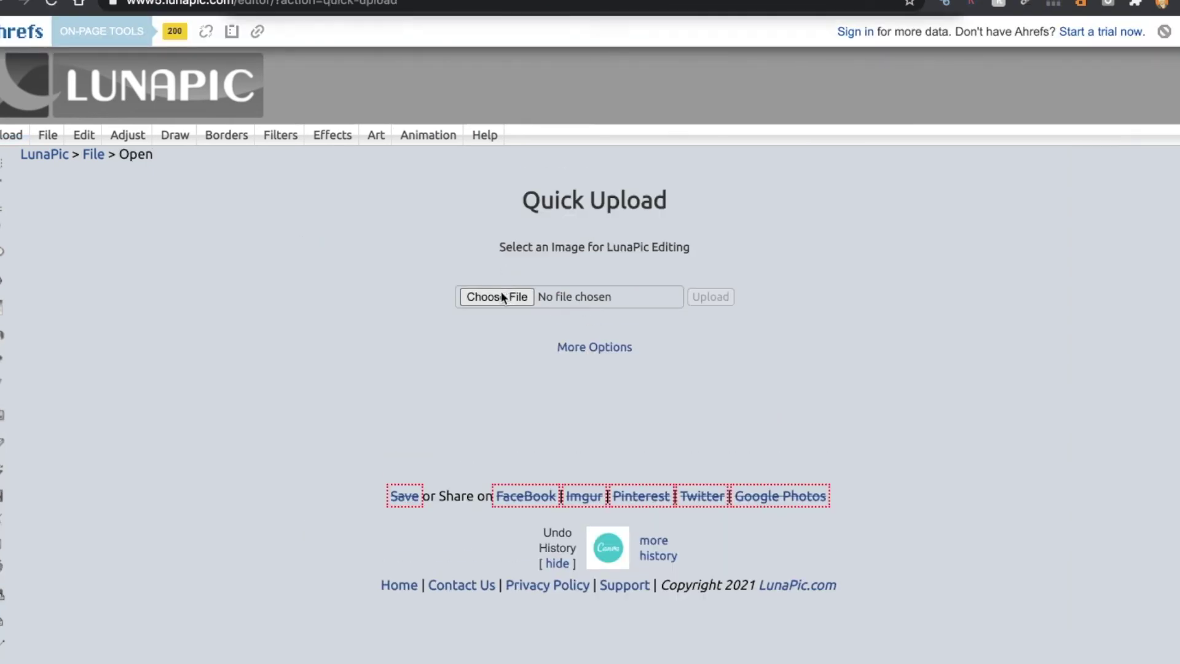
click(502, 297)
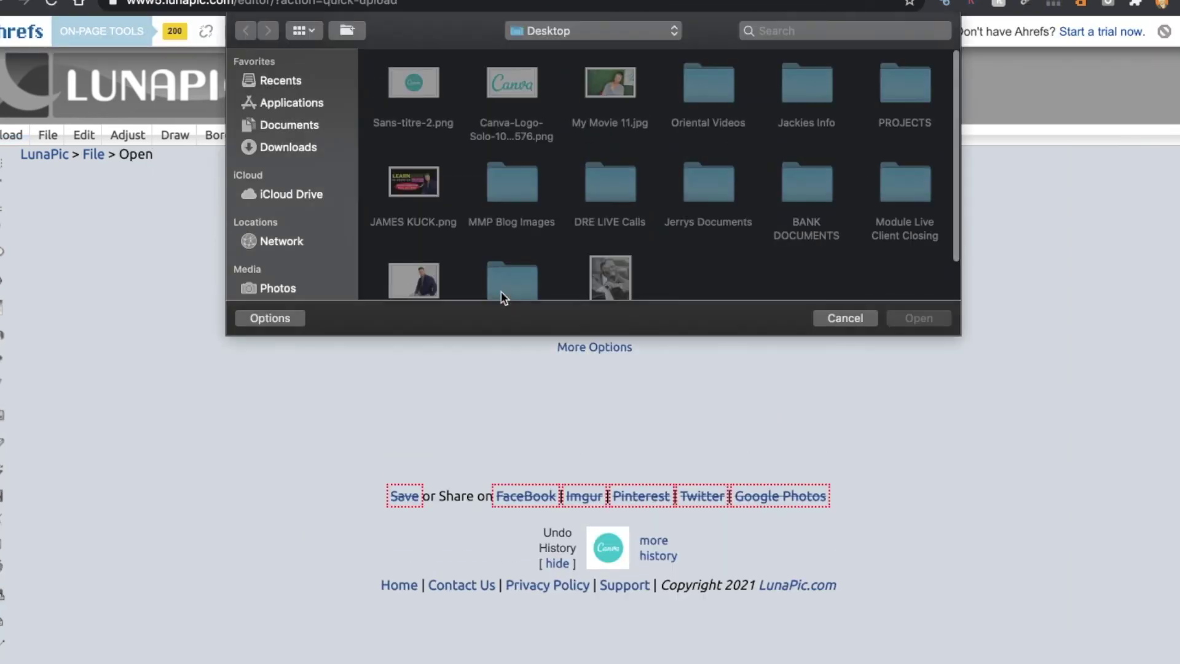
click(627, 89)
click(905, 317)
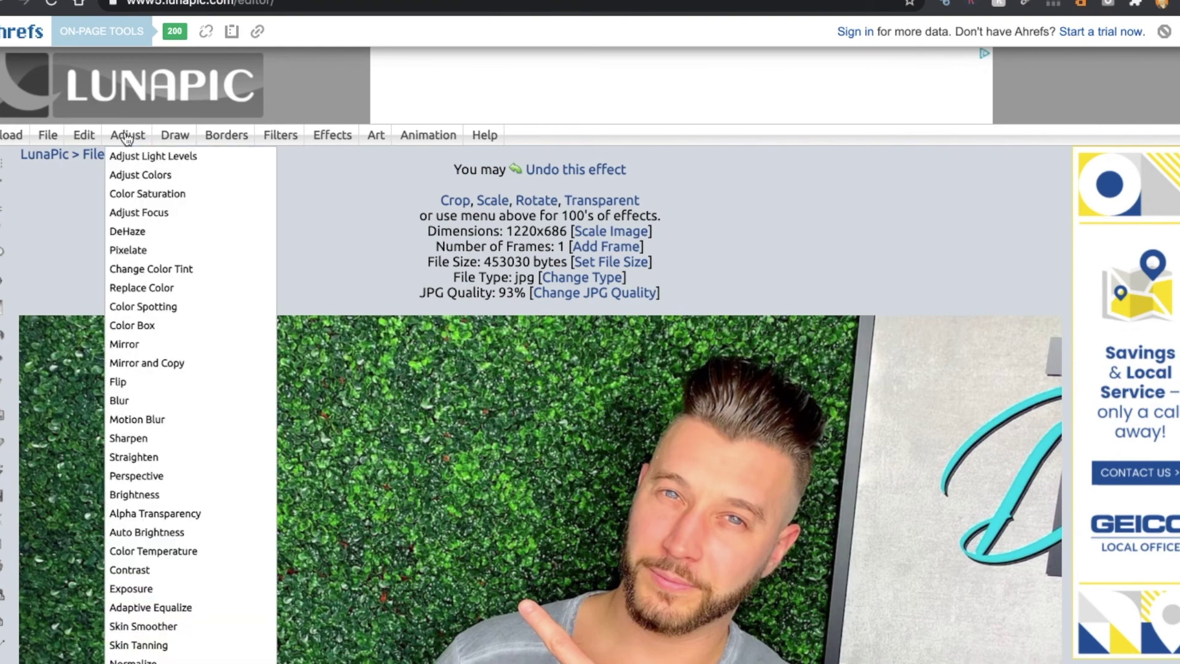
- Use the Eraser Tool to erase strips of the hedge background beside the man's arm, in the upper-left area and beside his head
mouse_move(80, 140)
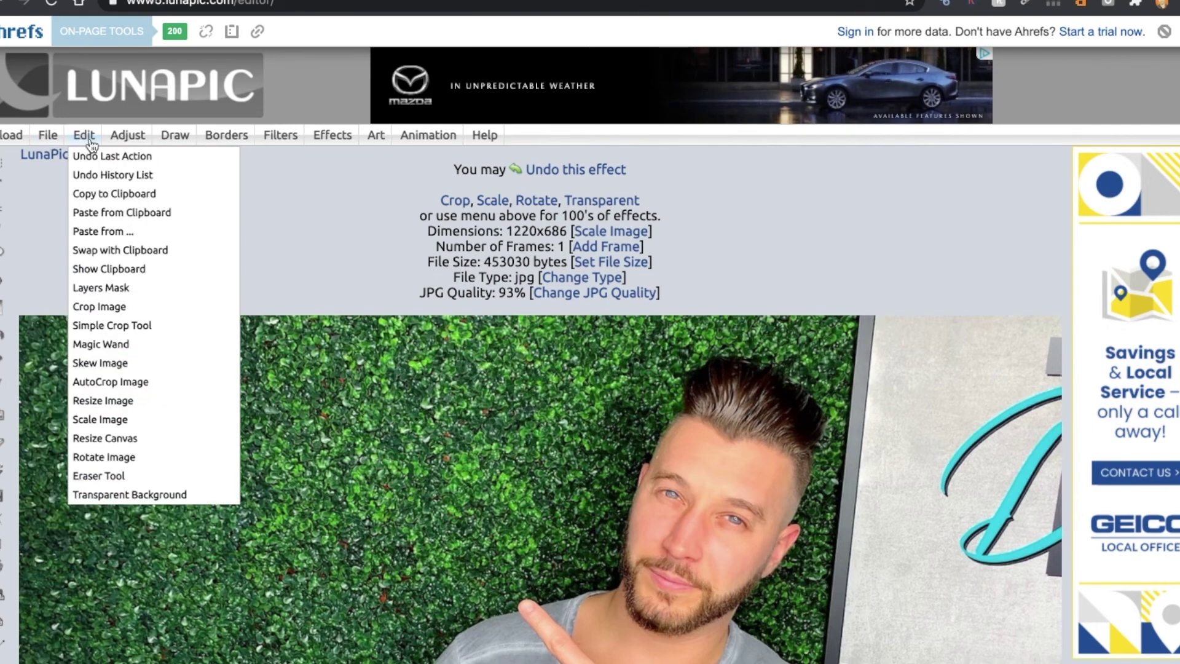
click(119, 475)
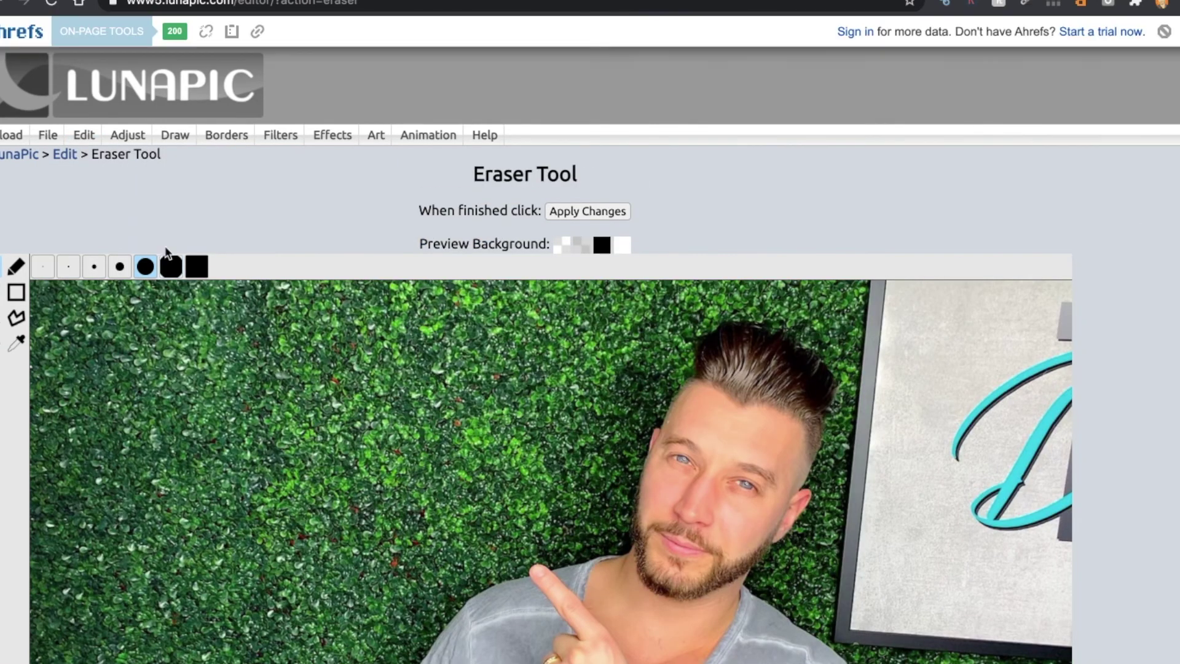
scroll(224, 298, down, 8)
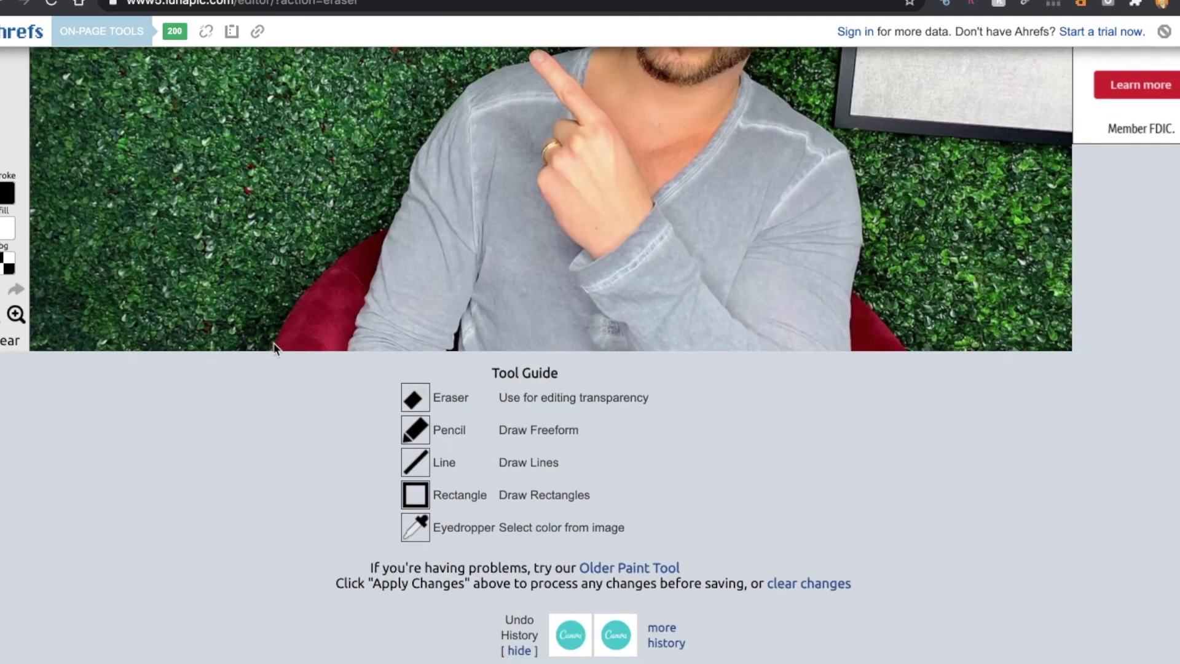
mouse_move(270, 329)
mouse_down()
mouse_move(314, 291)
mouse_move(368, 192)
mouse_move(370, 236)
mouse_move(332, 322)
mouse_up()
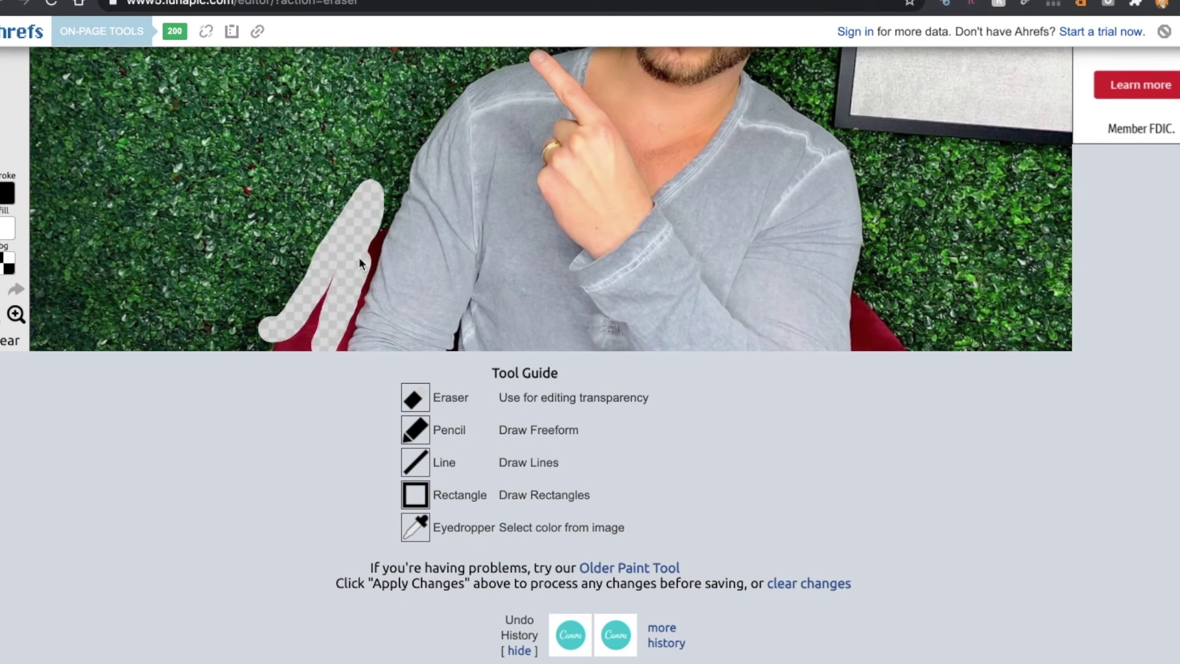
drag(386, 184, 415, 105)
scroll(415, 105, up, 2)
scroll(417, 113, up, 5)
mouse_move(411, 184)
mouse_down()
mouse_move(160, 187)
mouse_move(302, 201)
mouse_move(247, 268)
mouse_move(335, 236)
mouse_up()
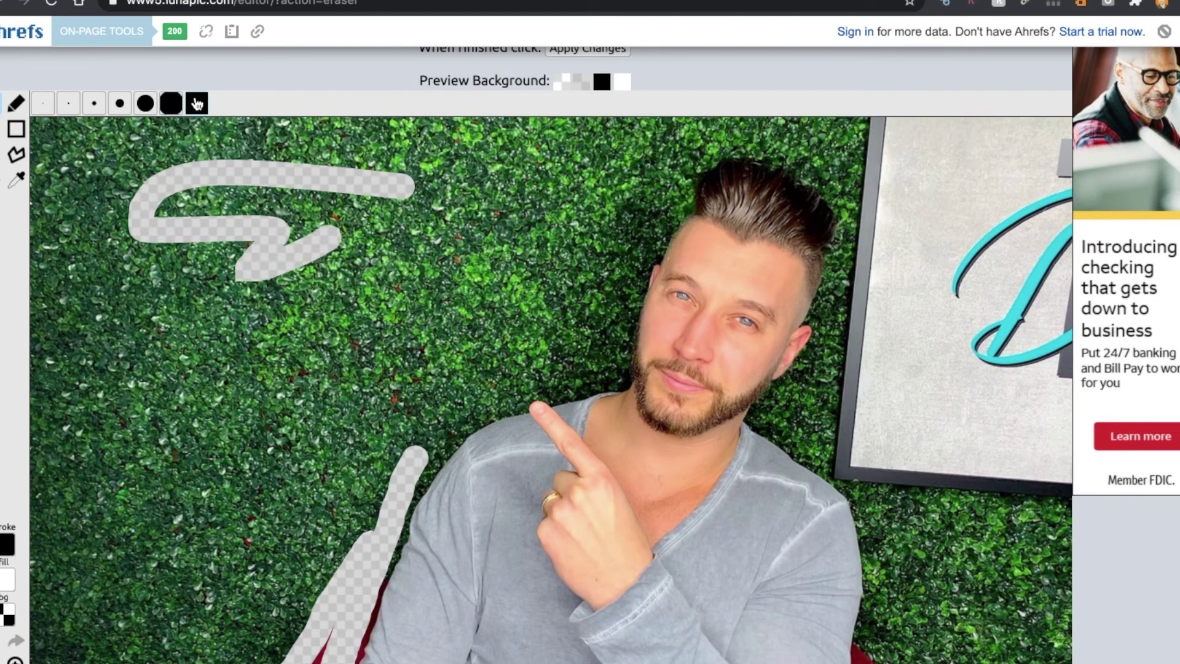
mouse_move(105, 196)
mouse_down()
mouse_move(132, 187)
mouse_move(54, 187)
mouse_move(53, 142)
mouse_move(26, 129)
mouse_move(78, 456)
mouse_move(166, 186)
mouse_move(292, 243)
mouse_move(282, 280)
mouse_up()
mouse_move(565, 347)
mouse_down()
mouse_move(608, 291)
mouse_move(640, 195)
mouse_up()
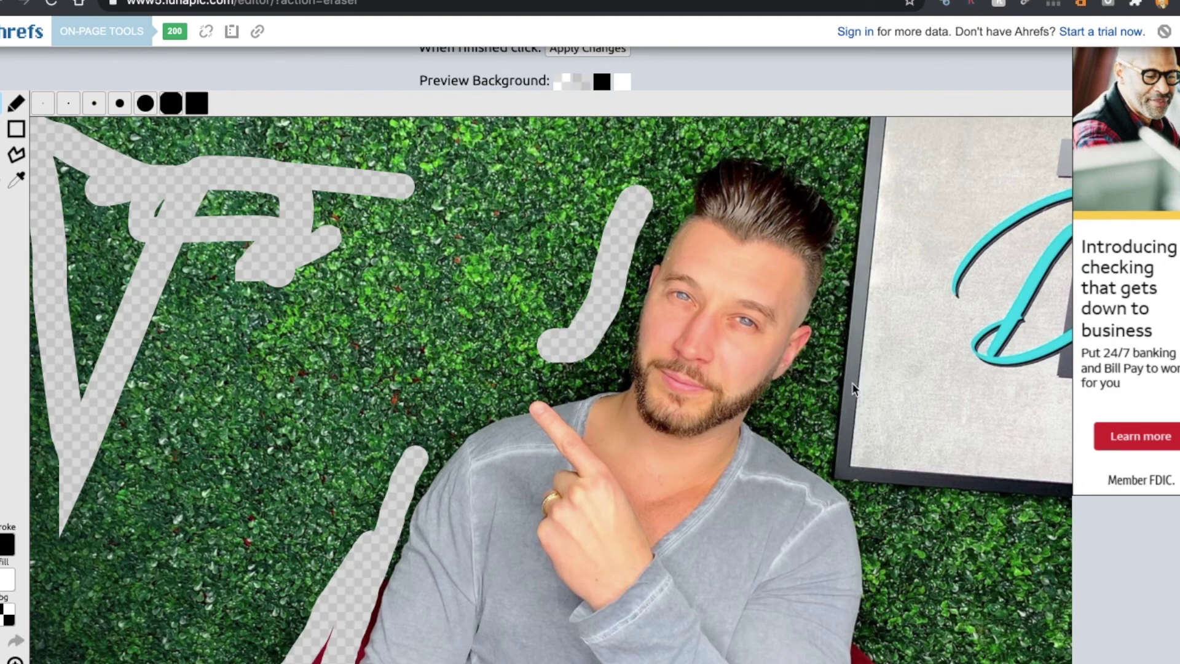
scroll(909, 412, up, 3)
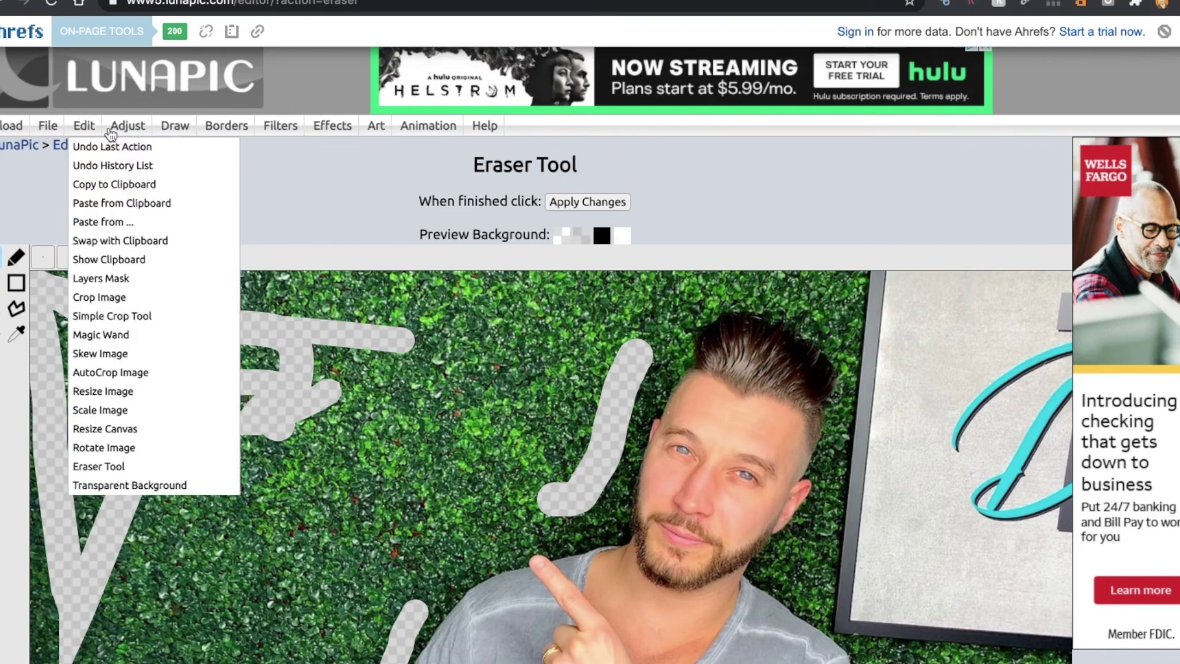
mouse_move(226, 125)
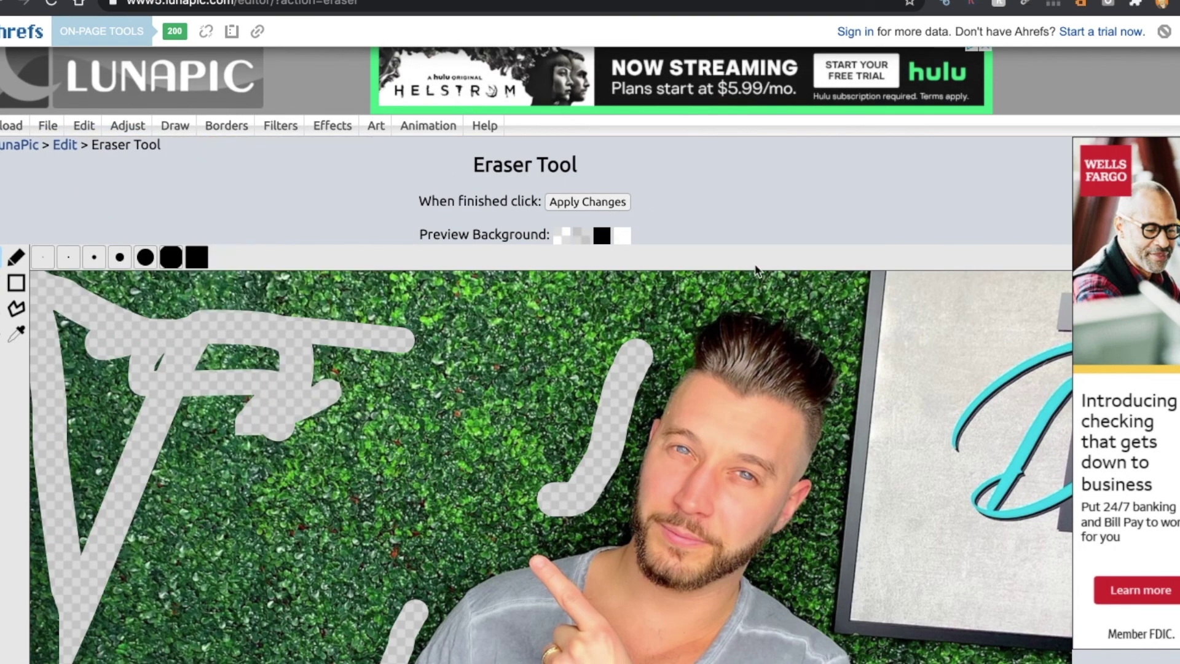
scroll(760, 273, down, 4)
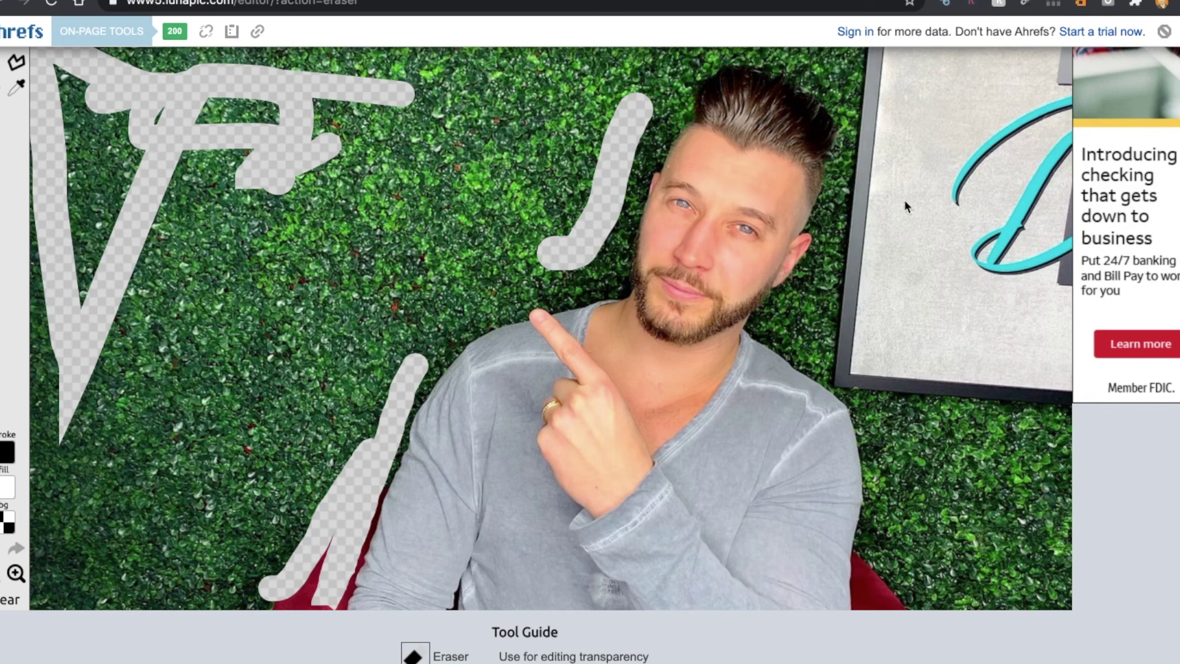
scroll(904, 203, up, 3)
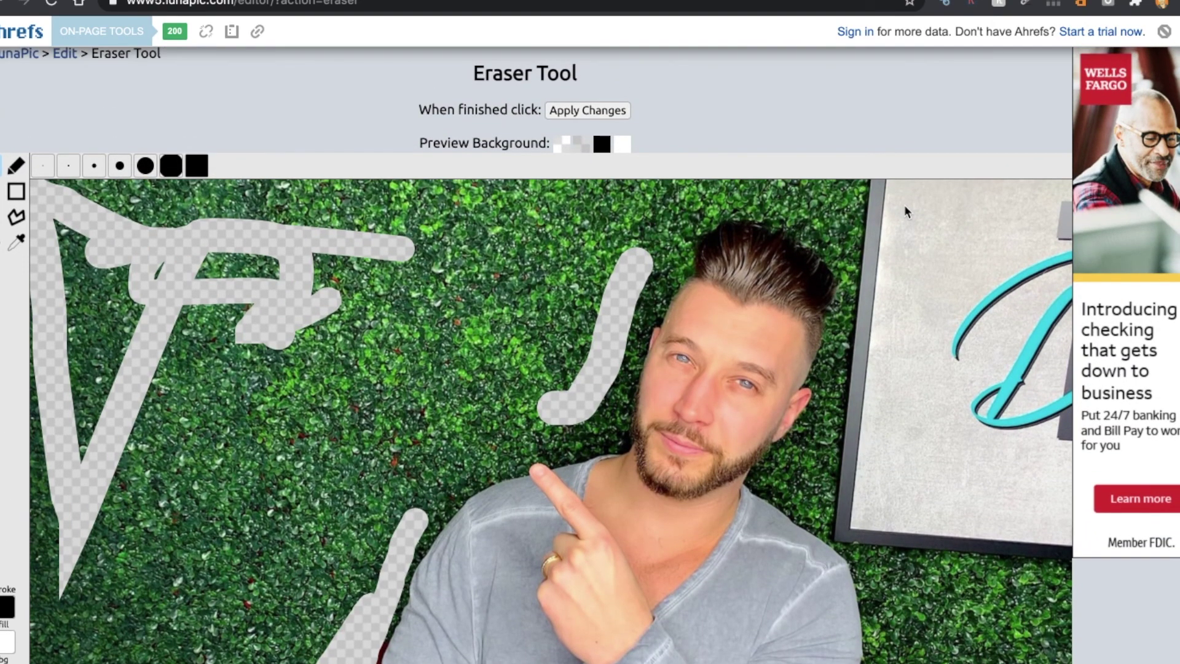
scroll(905, 211, up, 1)
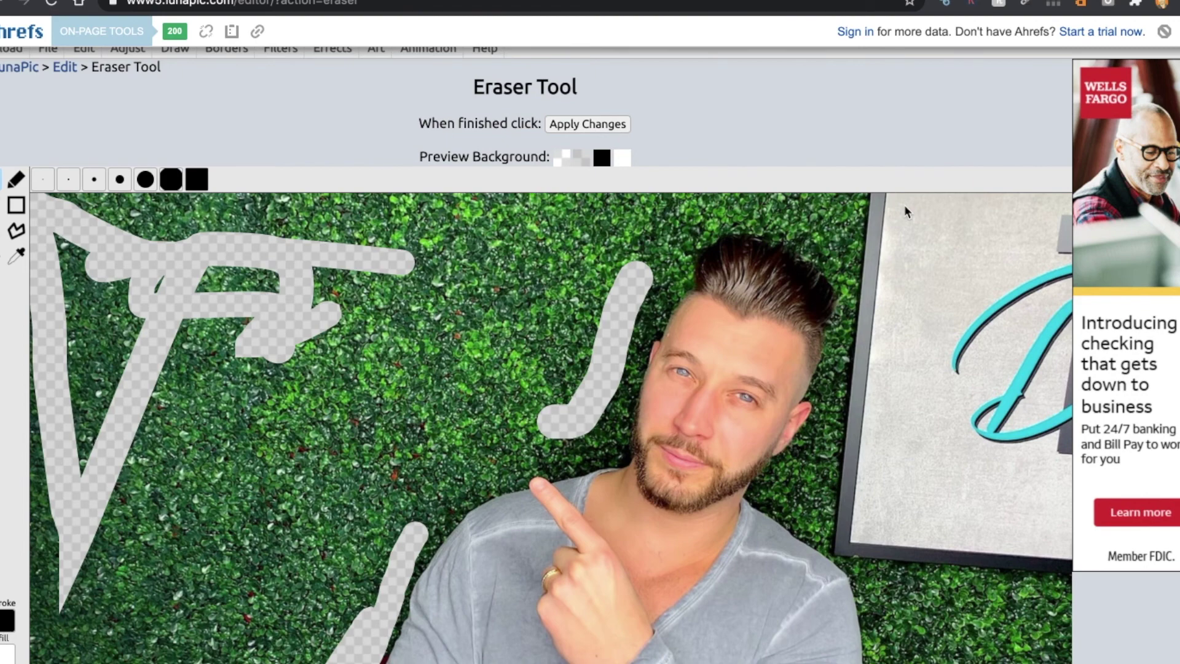
click(903, 209)
scroll(904, 210, up, 2)
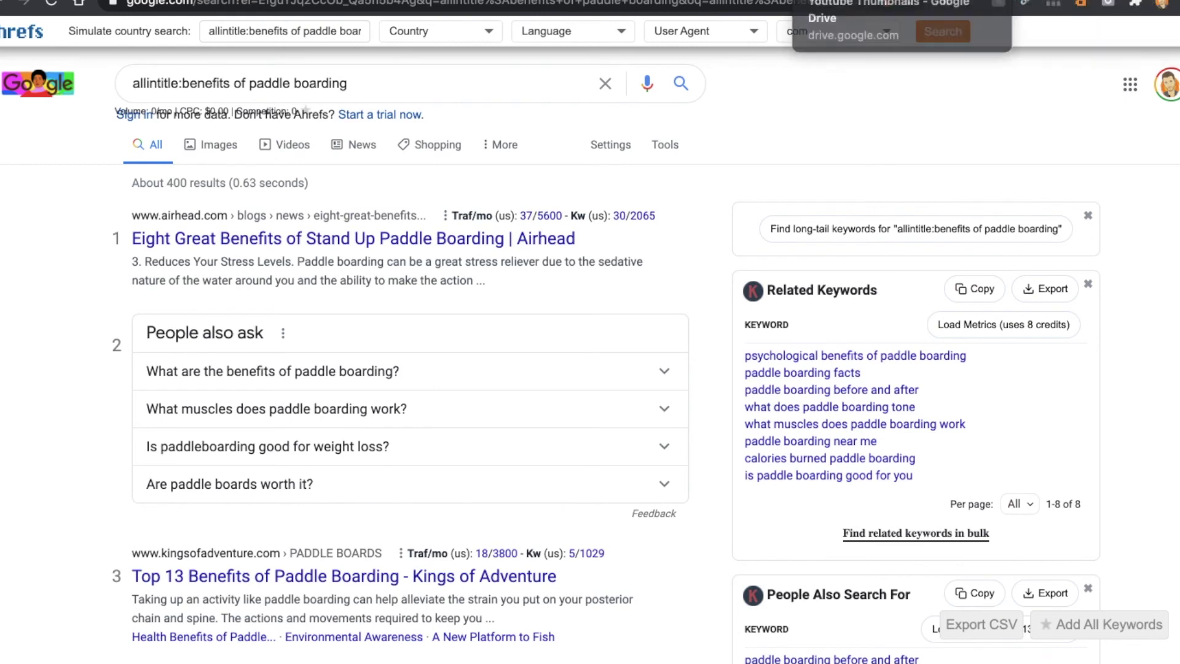
- Return to the THUMBNAIL design in Canva and download it as a PNG file
click(897, 2)
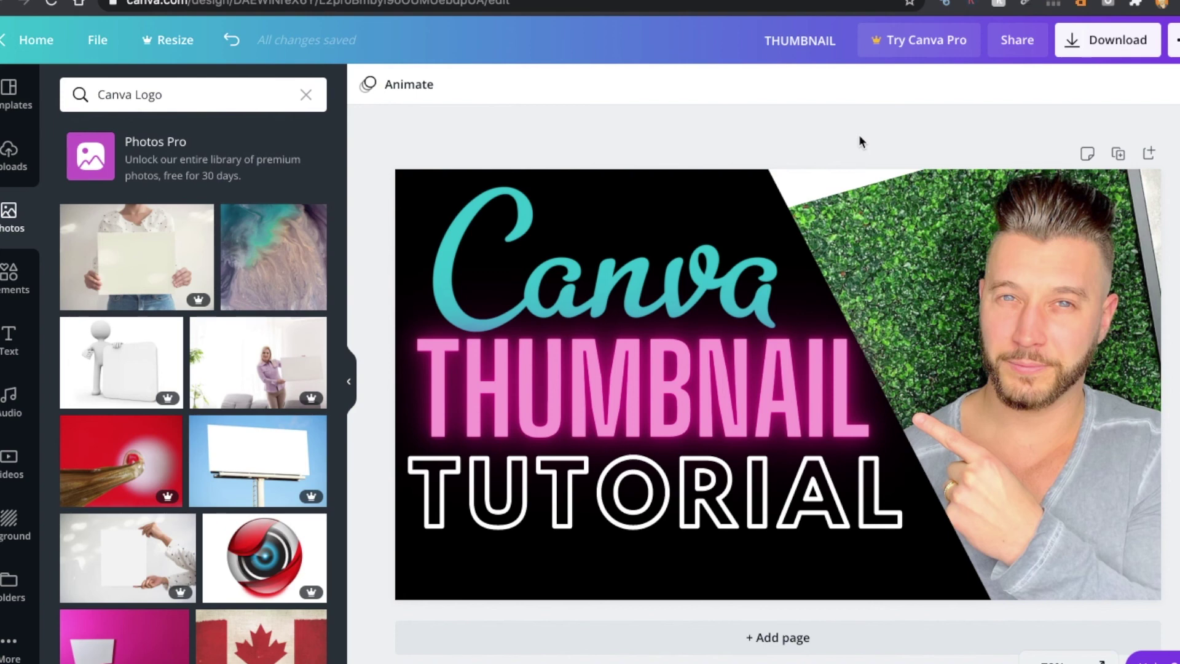
click(1088, 54)
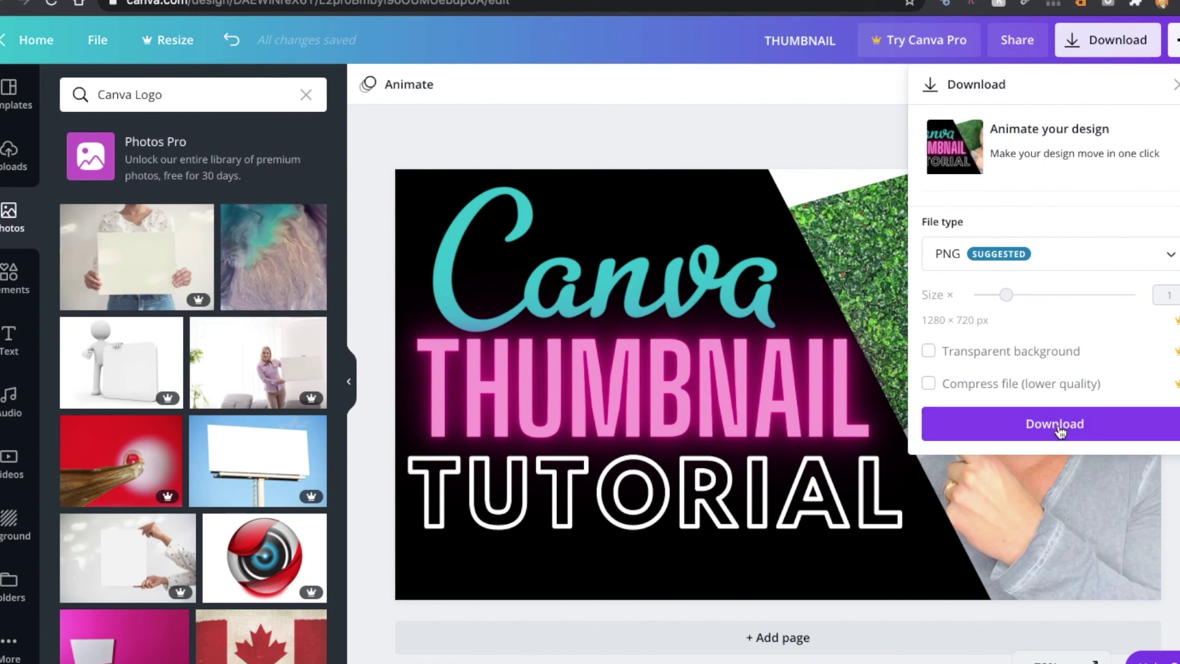
click(1059, 429)
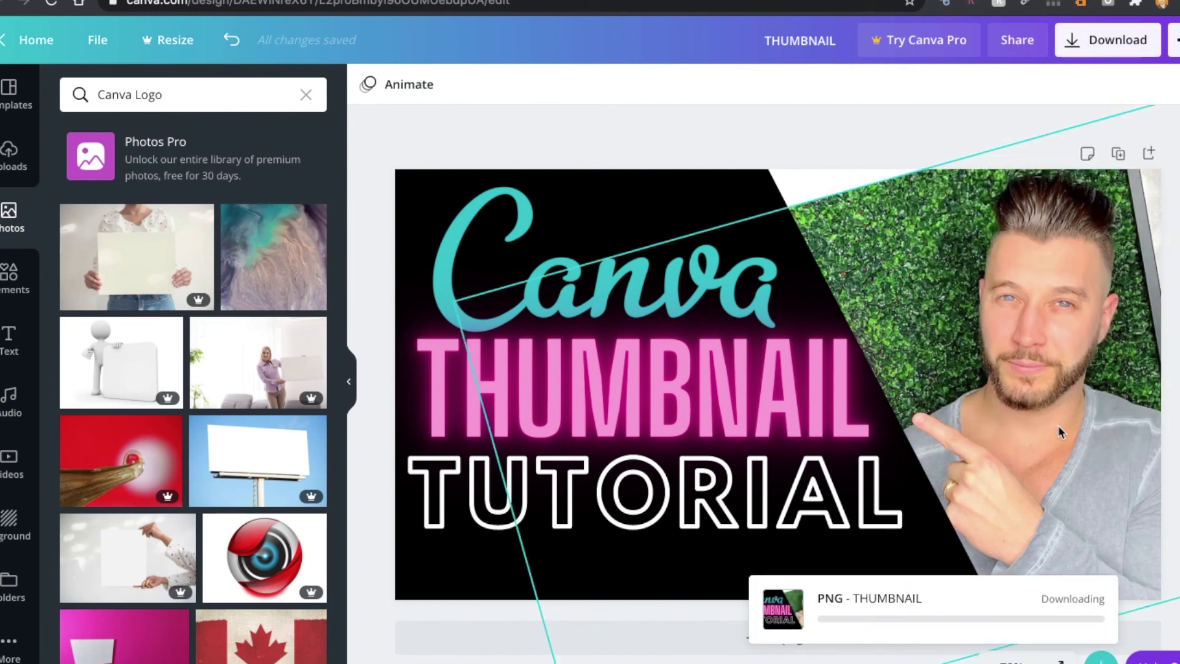